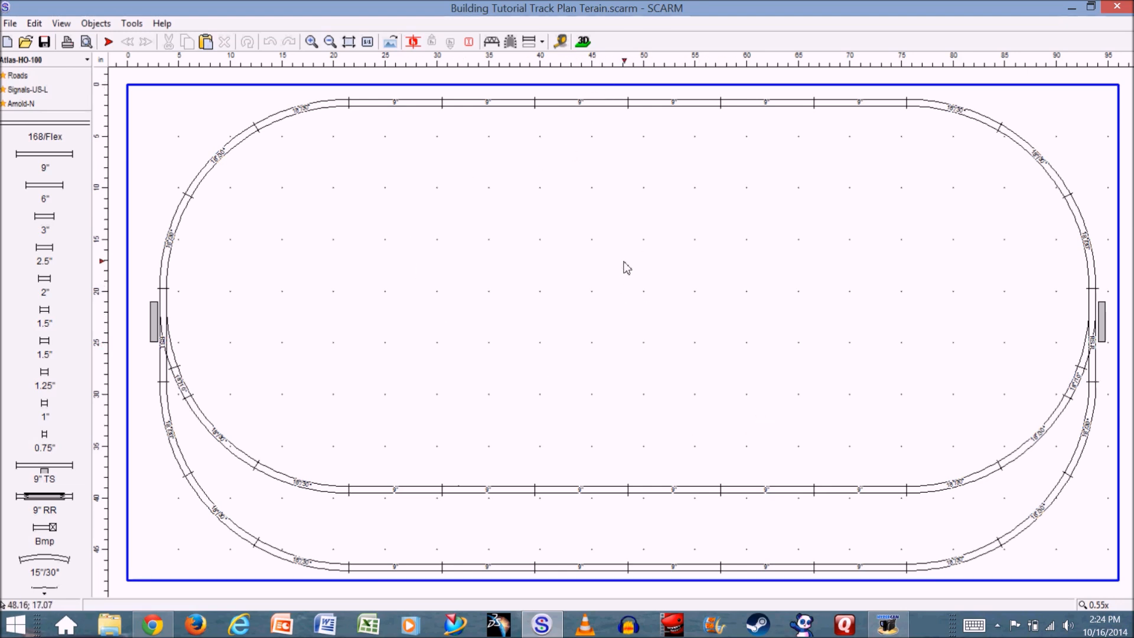
- Inspect the flat track layout in the 3D viewer from several angles, and return to the 2D plan
click(583, 41)
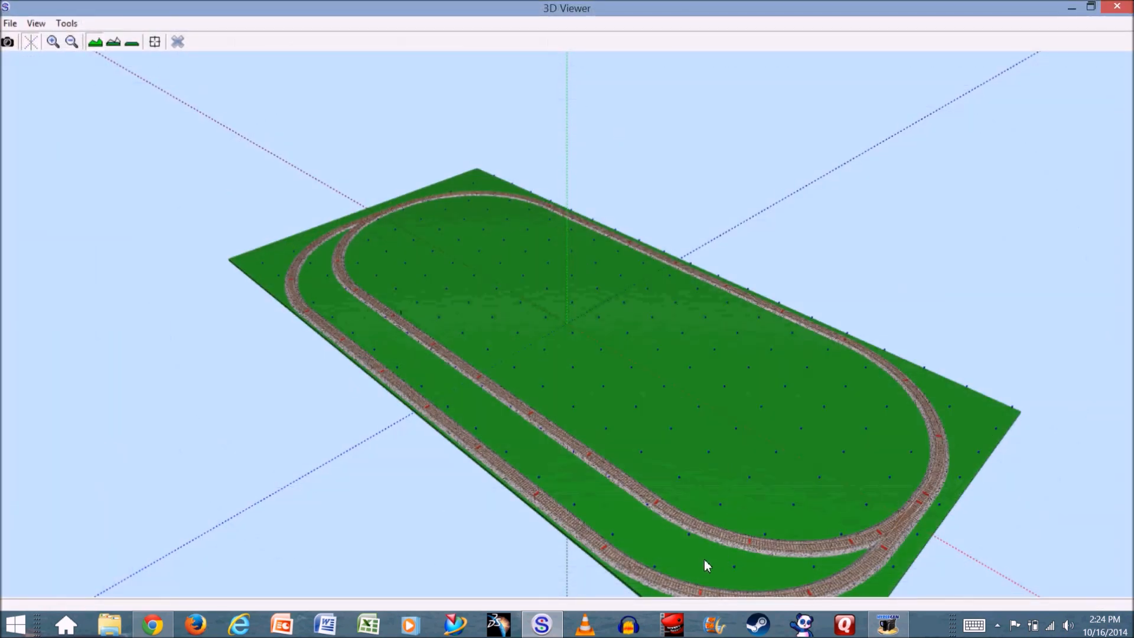
drag(704, 559, 674, 541)
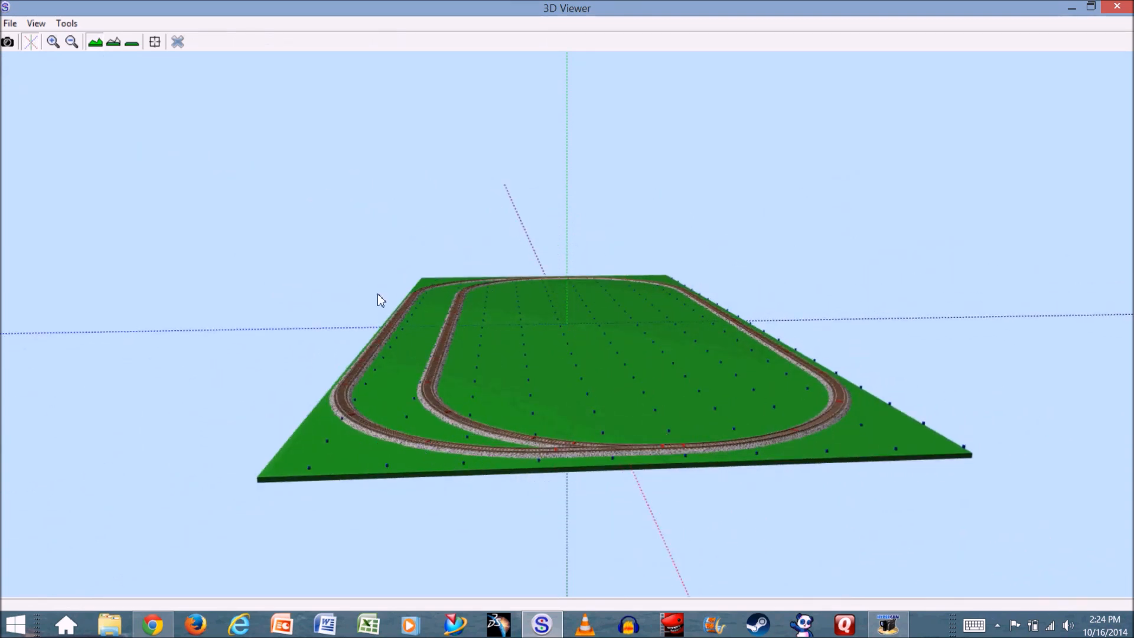
drag(687, 425, 498, 402)
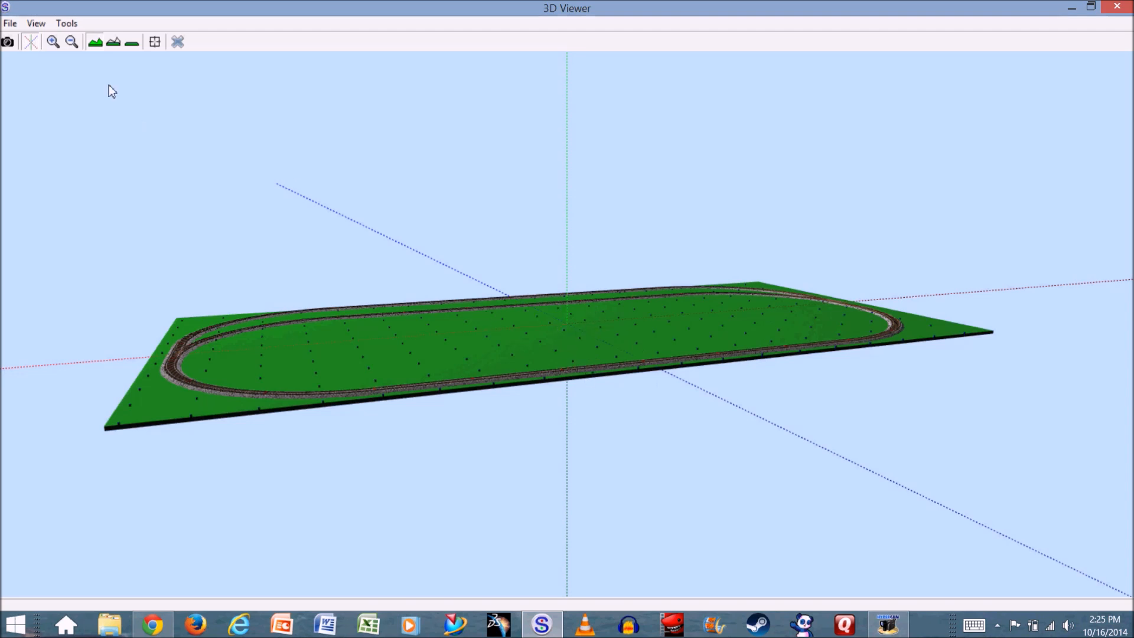
click(178, 42)
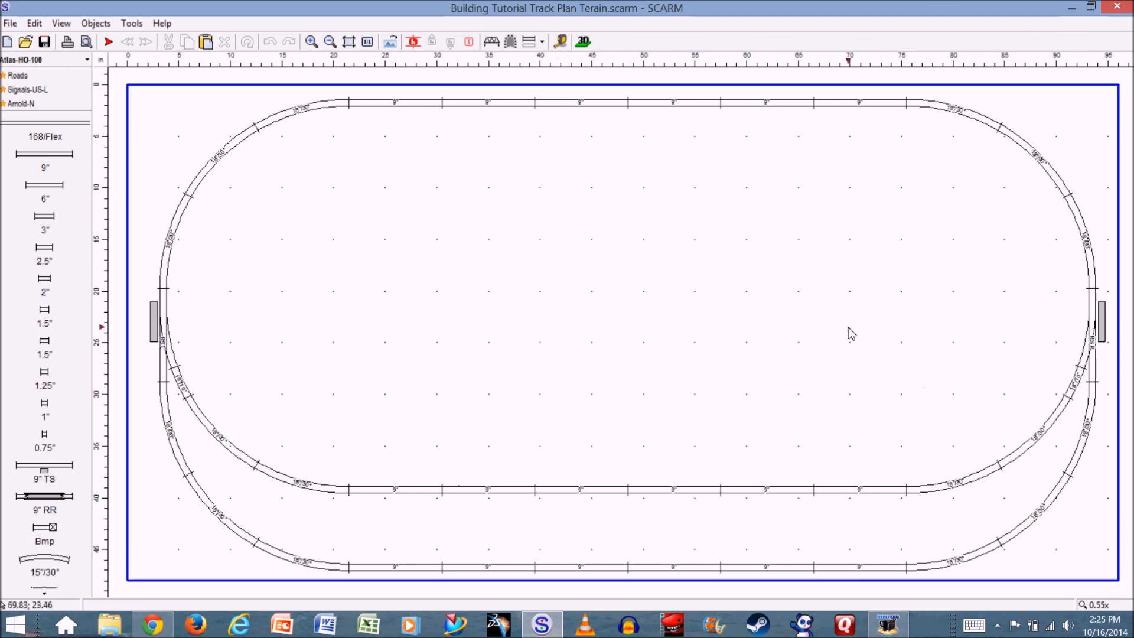
- Select the entire connected track layout and turn on the Height tool
double_click(482, 106)
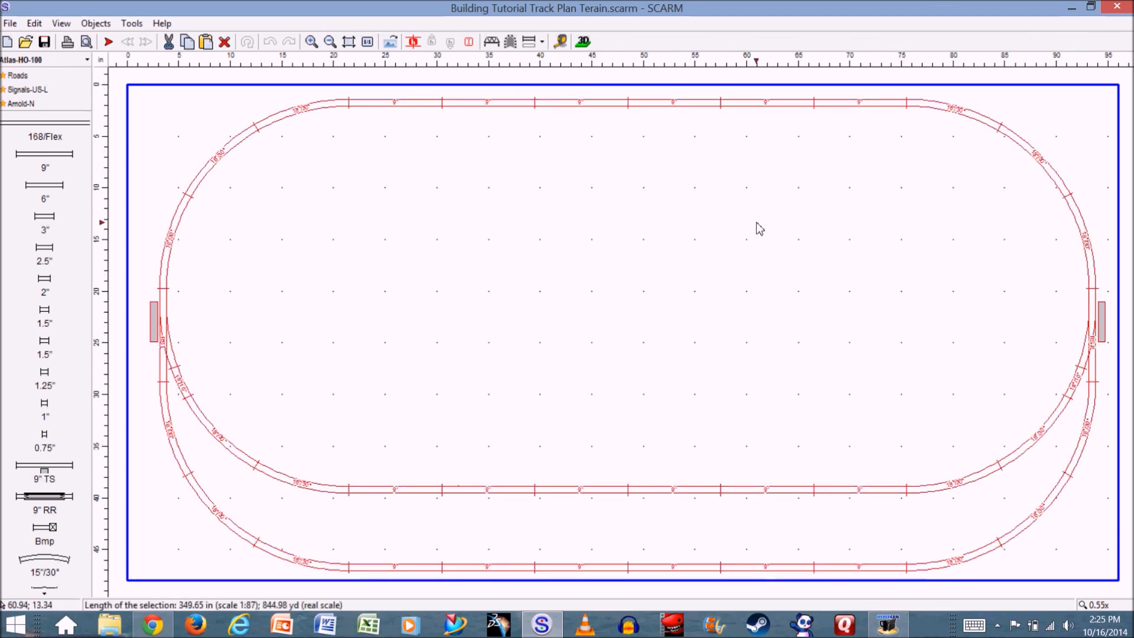
scroll(490, 111, up, 6)
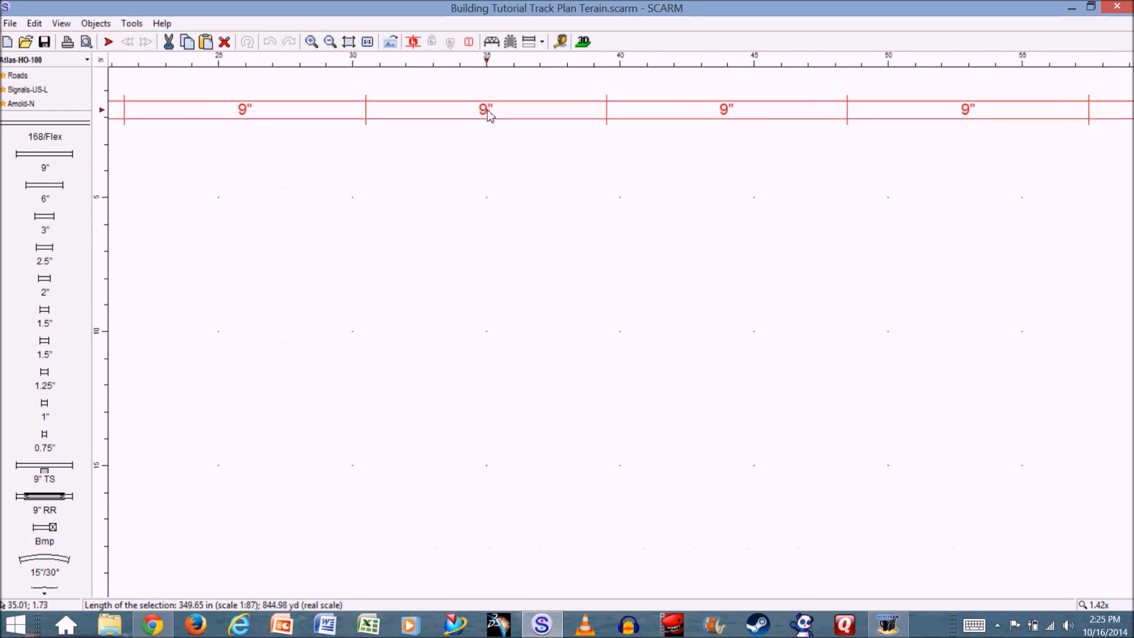
scroll(487, 114, down, 1)
click(415, 43)
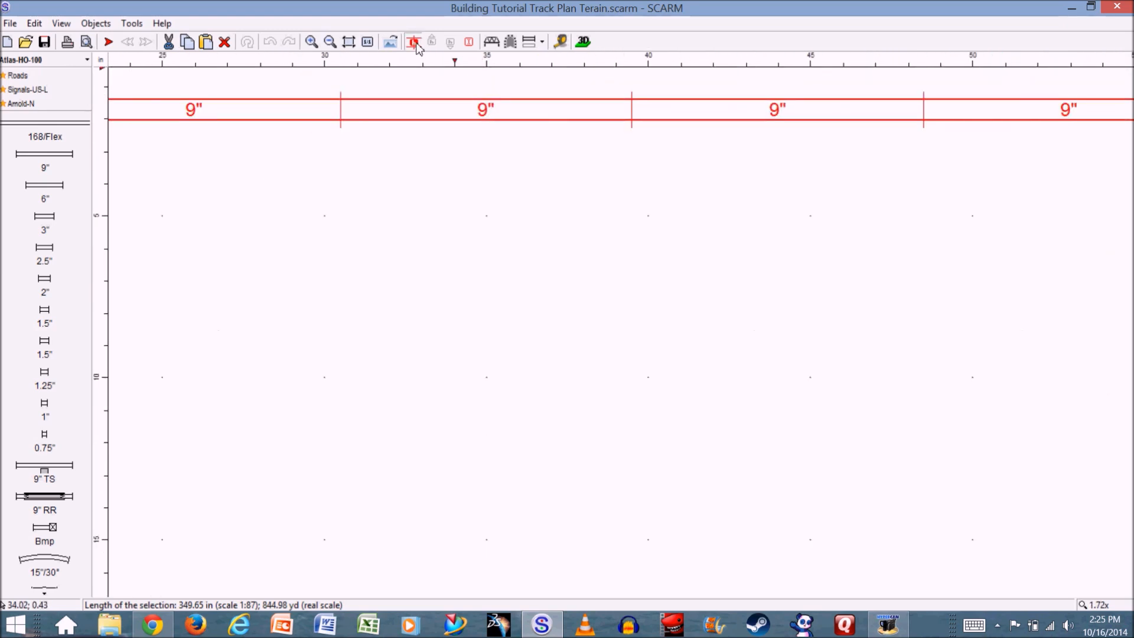
- Set the middle joint of the upper straight to a height of 3 inches and apply it to all selected tracks
click(631, 114)
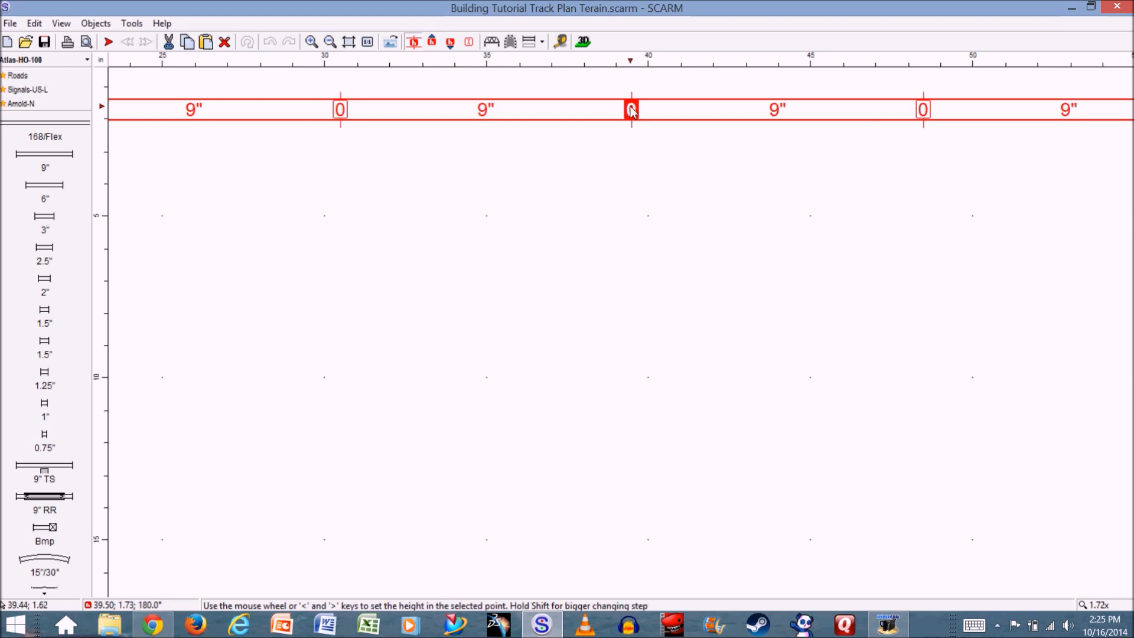
click(470, 44)
shift+scroll(628, 118, up, 3)
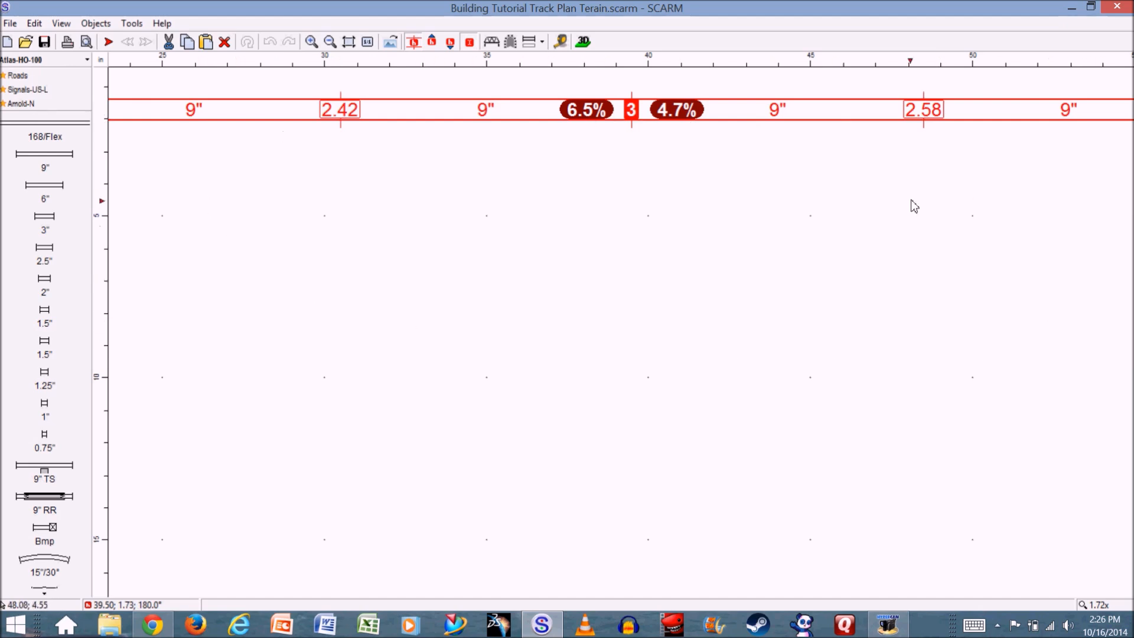
double_click(632, 111)
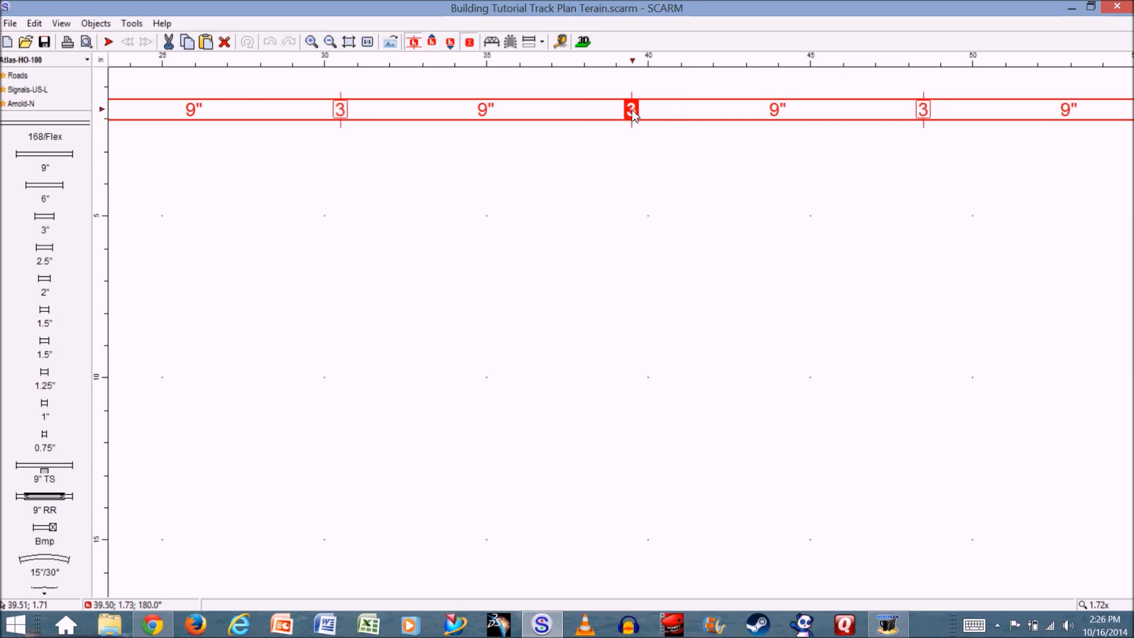
click(667, 260)
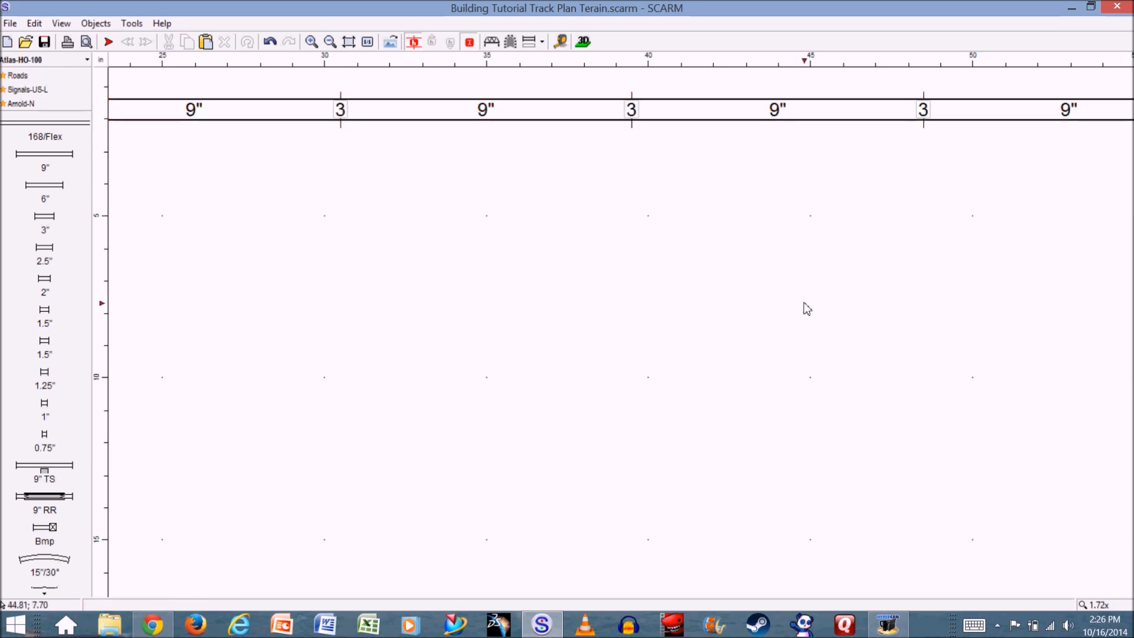
- Check the joint heights around the plan and inspect the raised layout from the front and back in the 3D viewer
scroll(781, 293, down, 5)
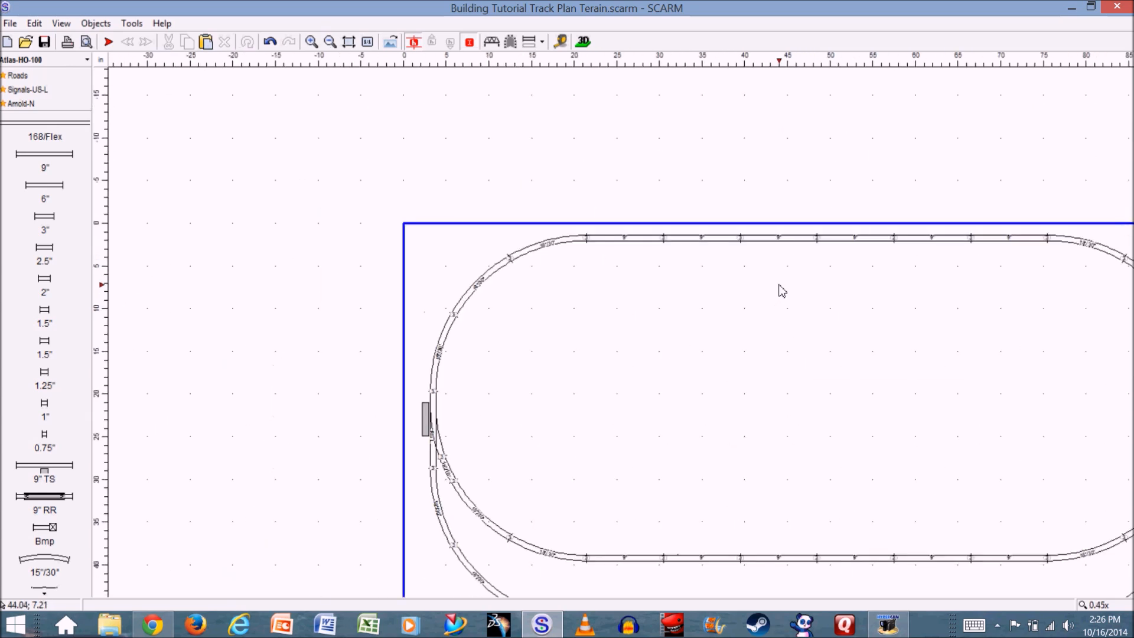
right_drag(818, 404, 621, 327)
scroll(620, 326, up, 1)
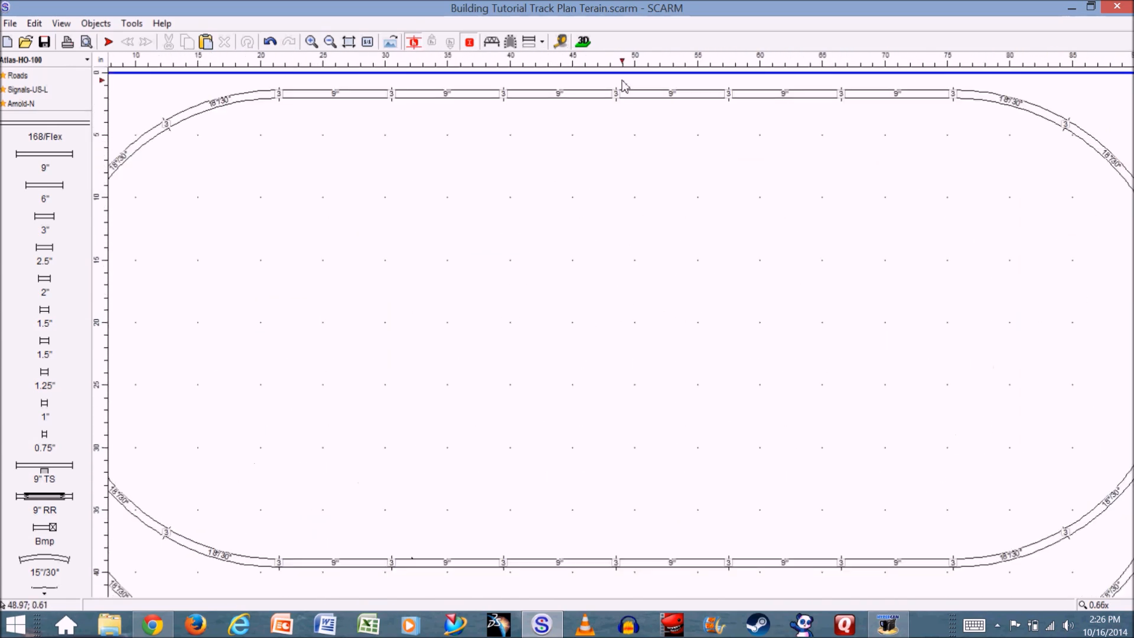
scroll(623, 84, up, 1)
scroll(340, 173, down, 1)
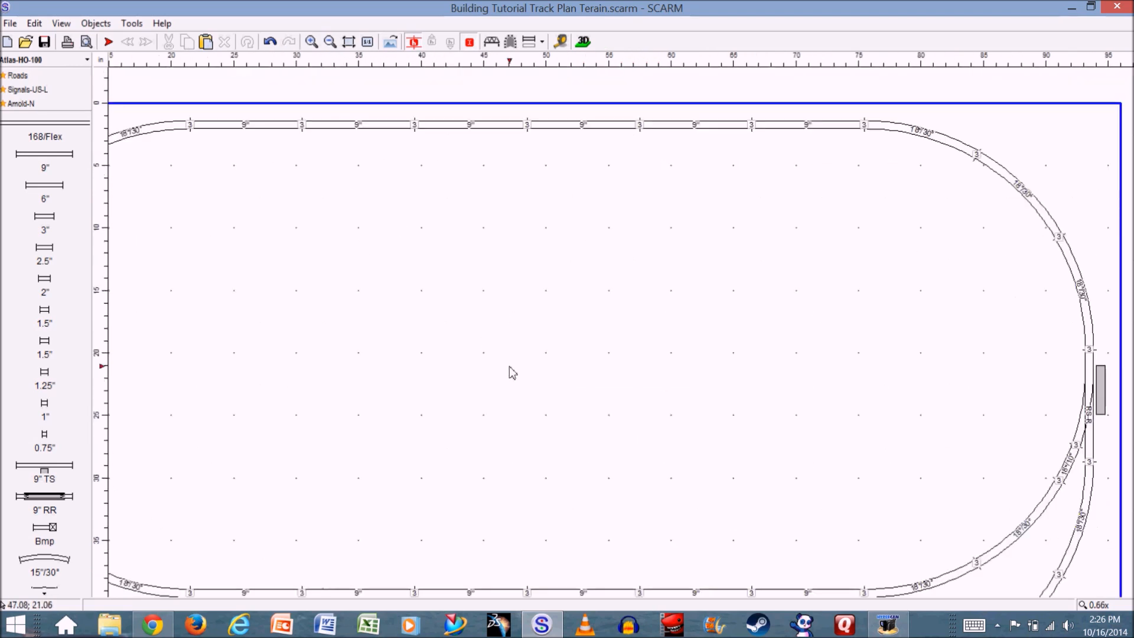
click(583, 42)
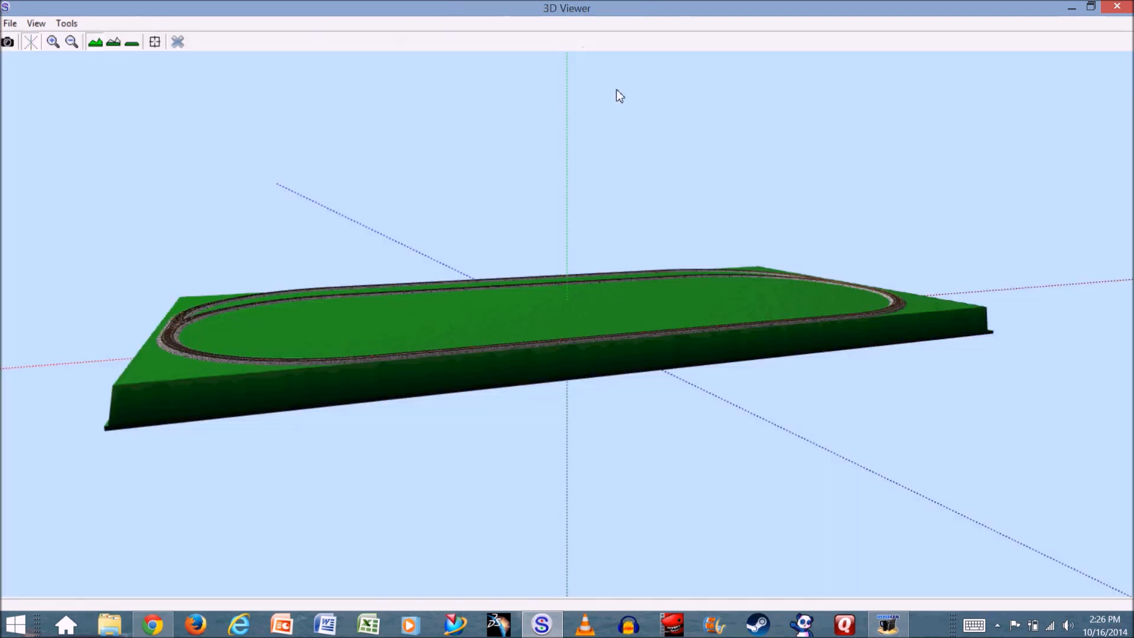
drag(266, 331, 293, 311)
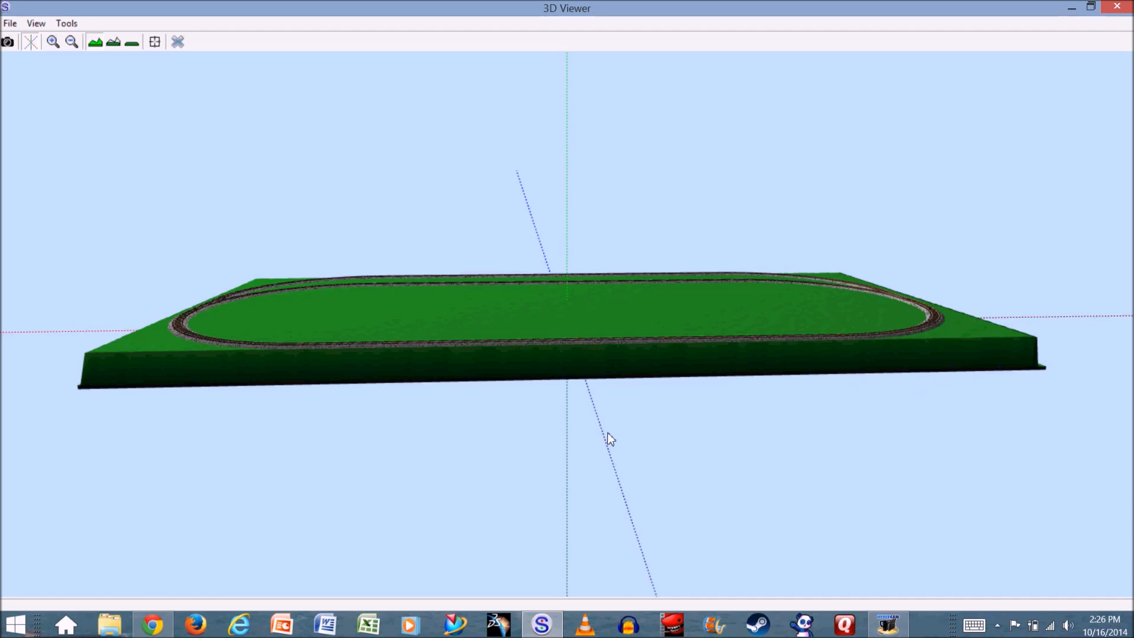
drag(700, 315, 565, 316)
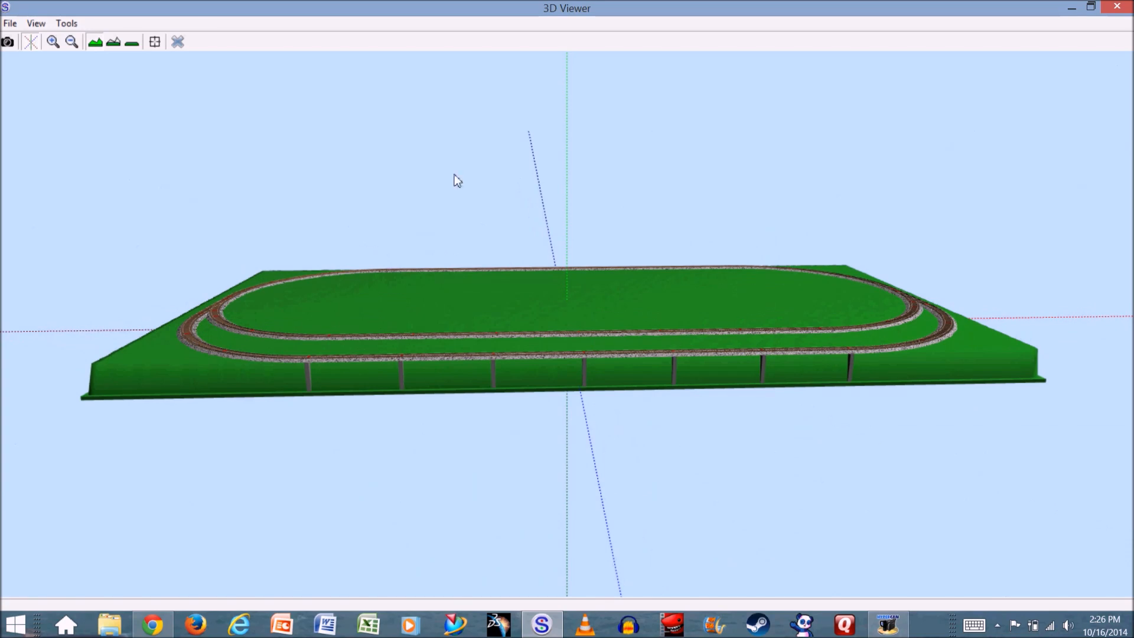
click(177, 42)
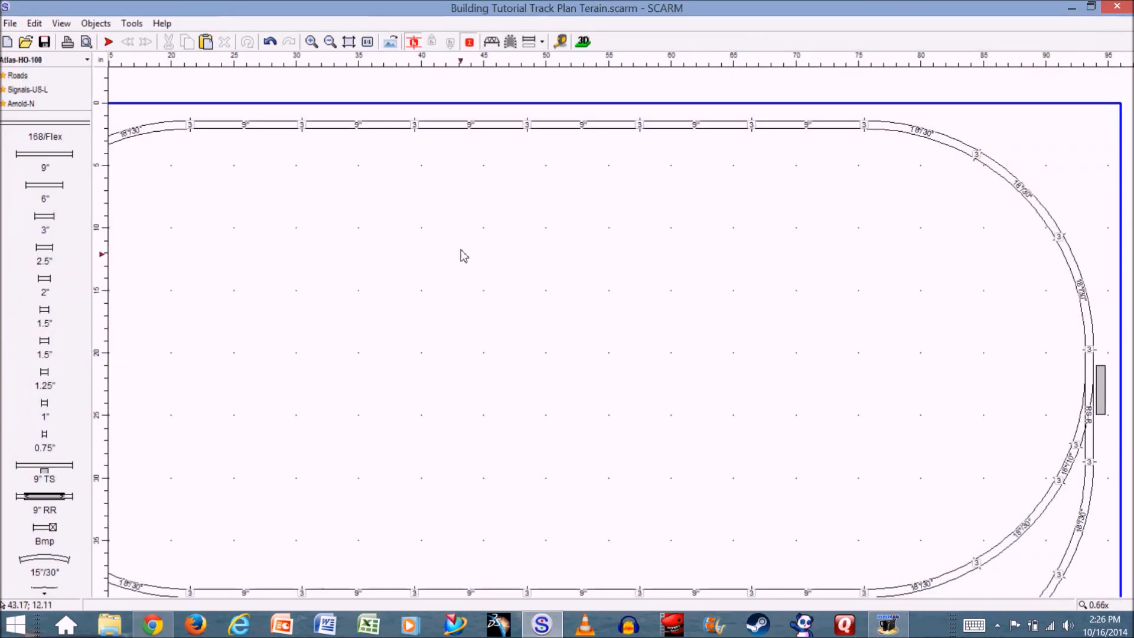
- Fit the whole plan in view and switch the object library to Figures
drag(397, 309, 463, 329)
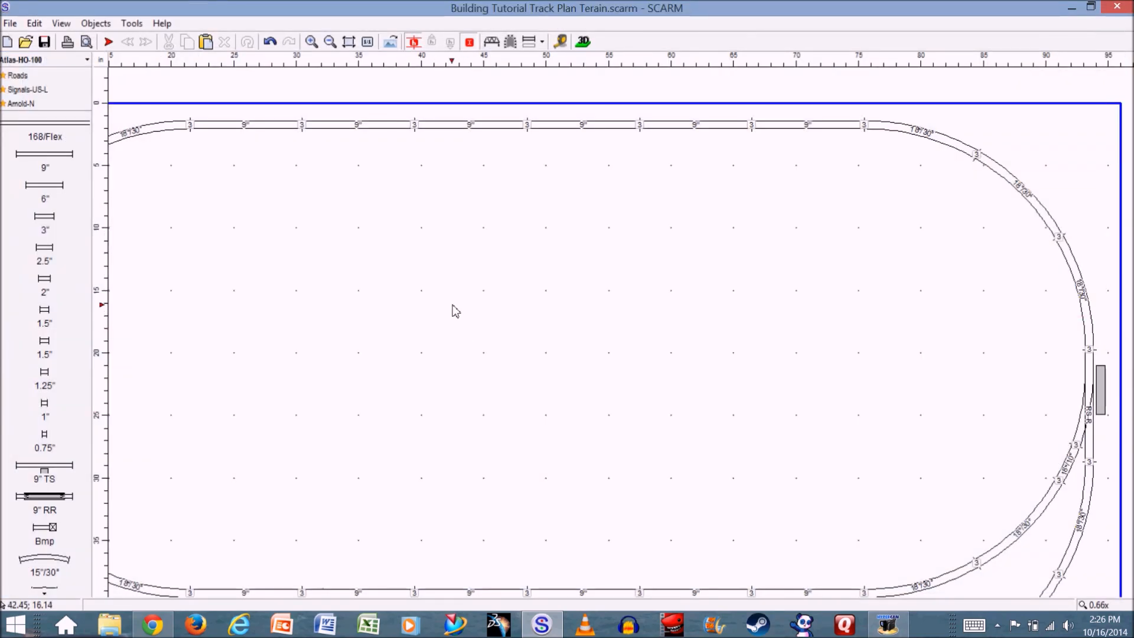
scroll(452, 305, down, 1)
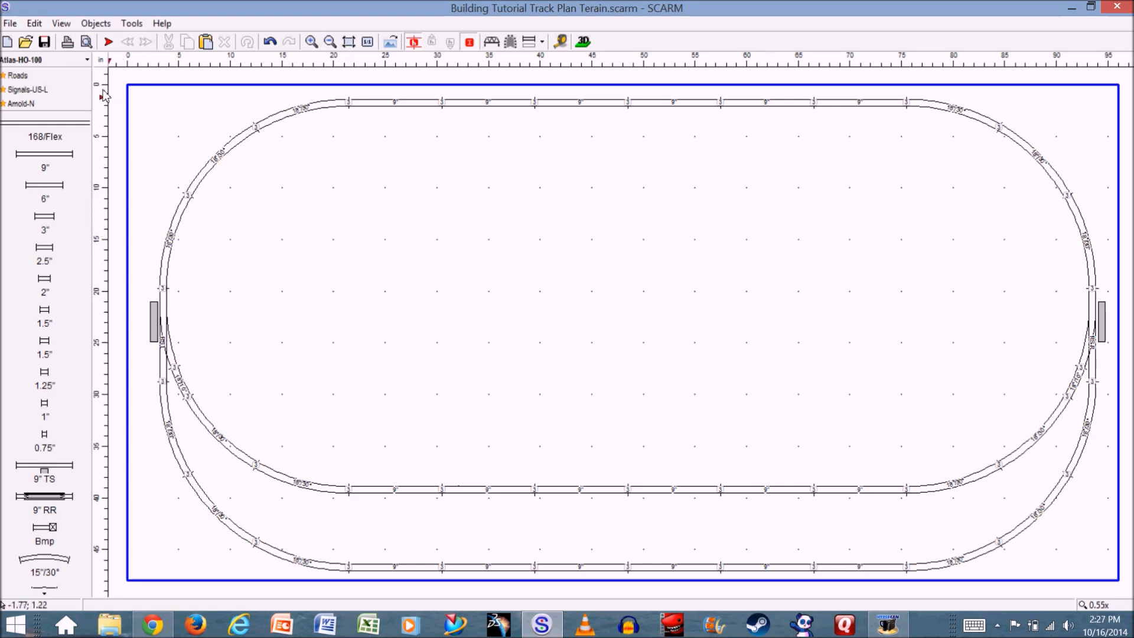
click(87, 61)
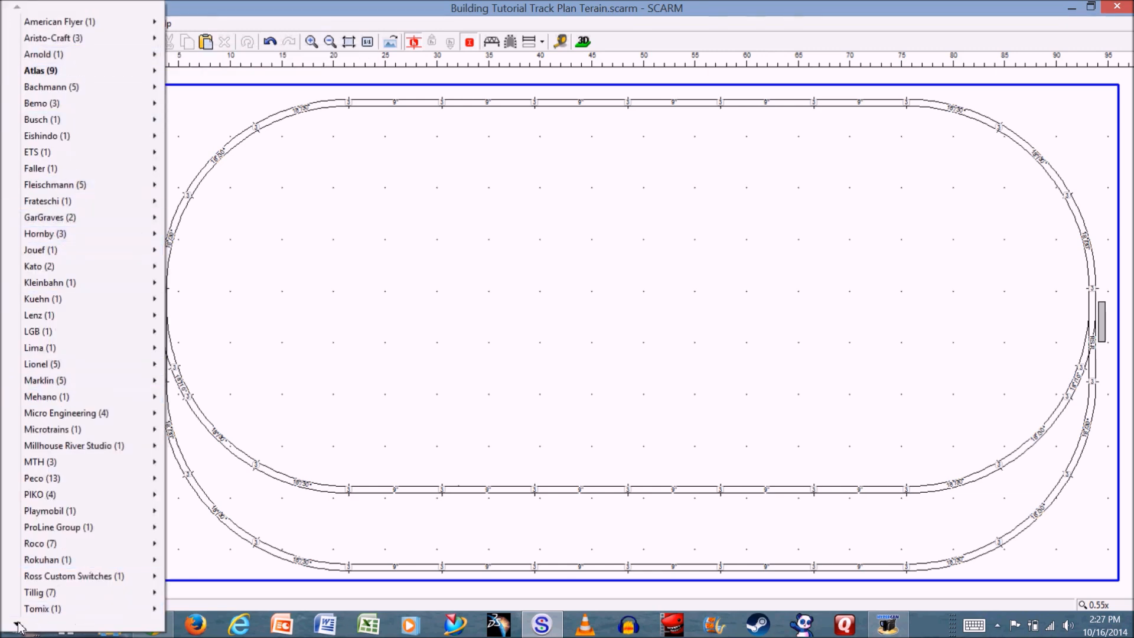
mouse_move(19, 623)
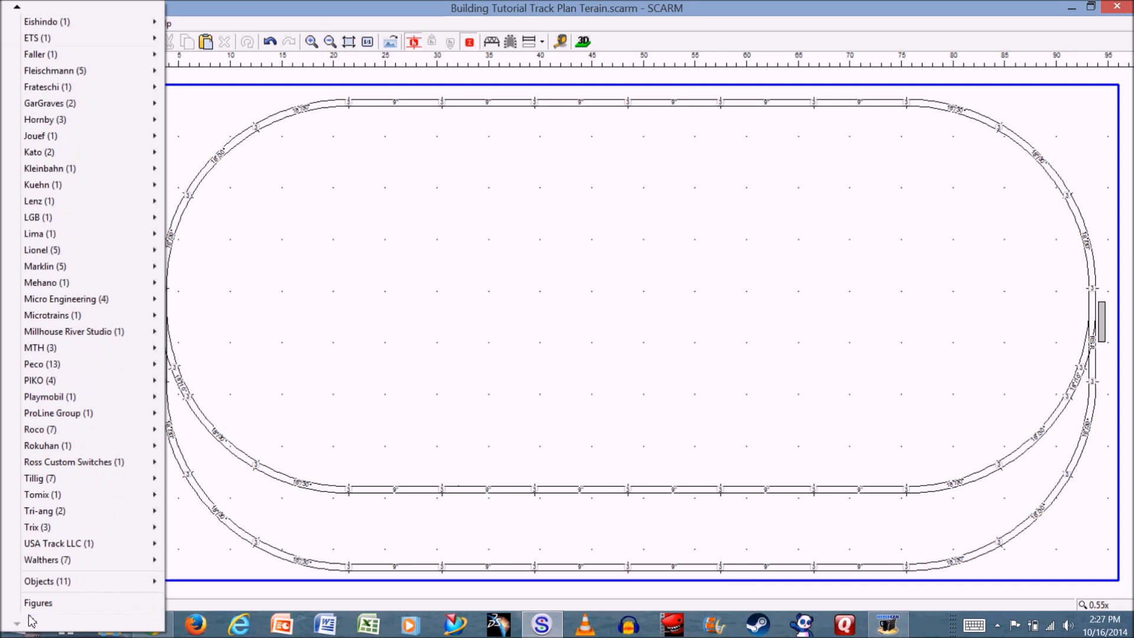
click(44, 604)
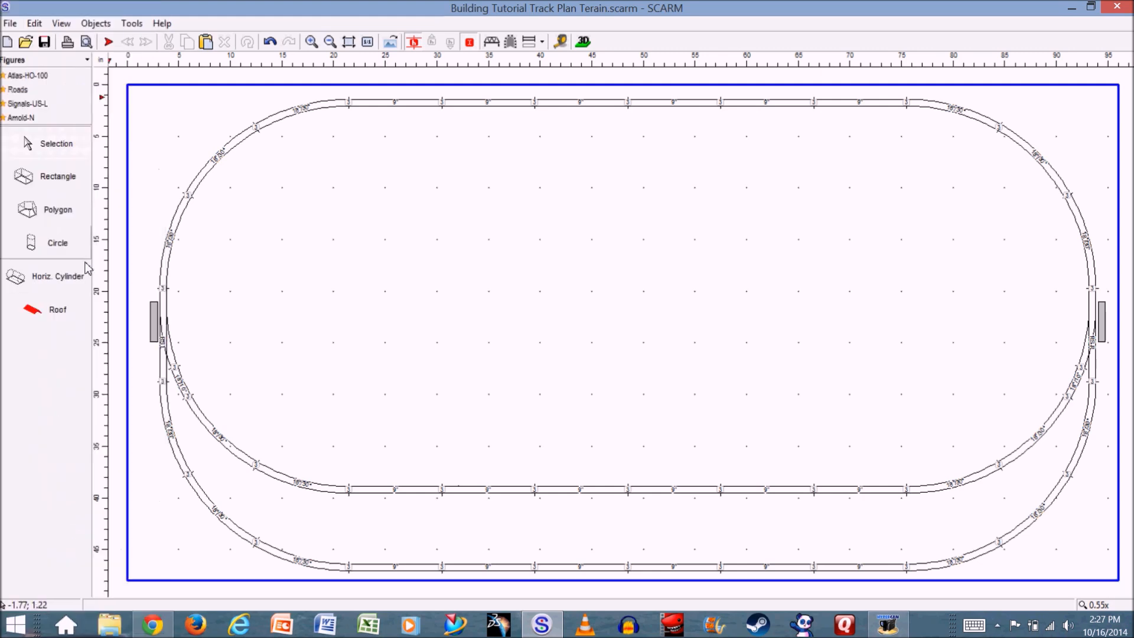
- Draw an irregular polygon about 17 by 16 inches from the baseboard's upper-left corner, crossing the curved track, and accept its default properties
click(46, 223)
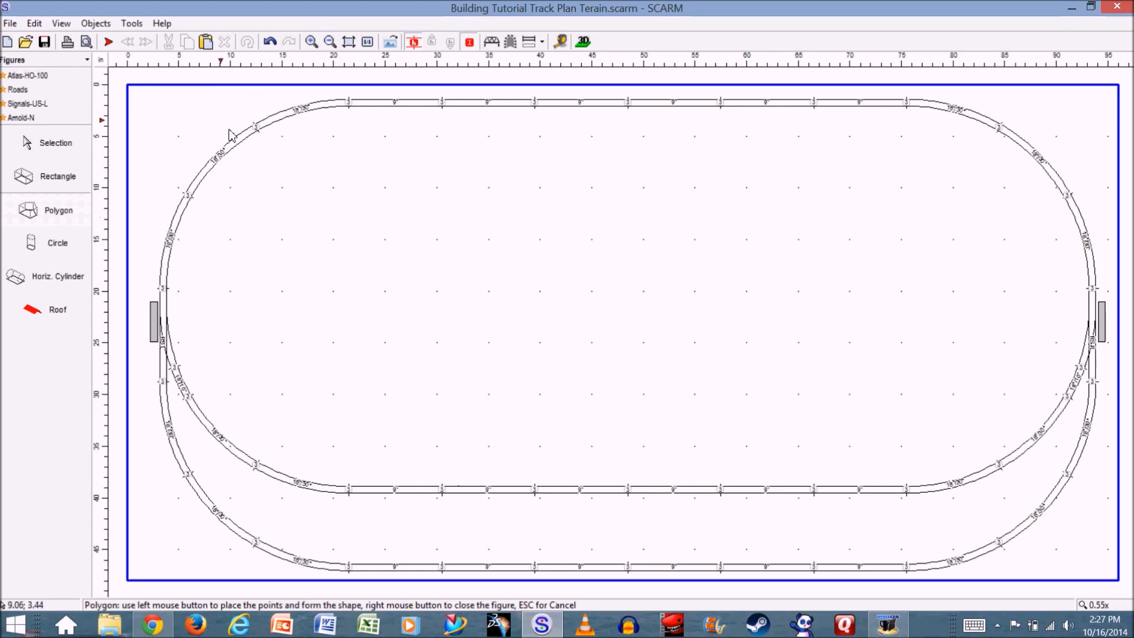
click(130, 87)
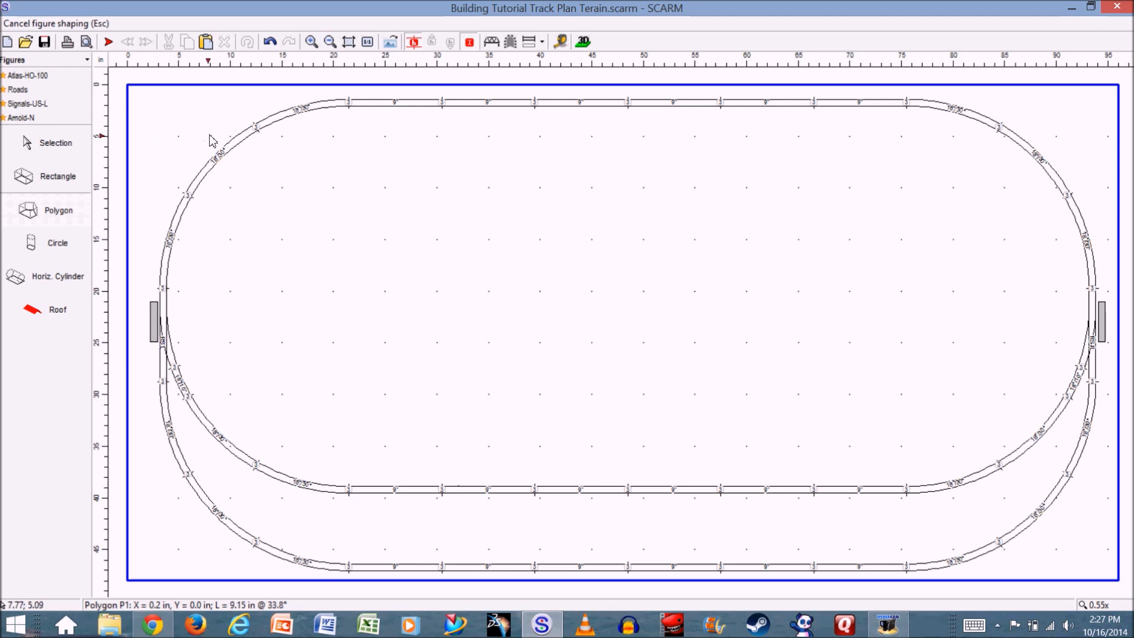
click(242, 86)
click(262, 97)
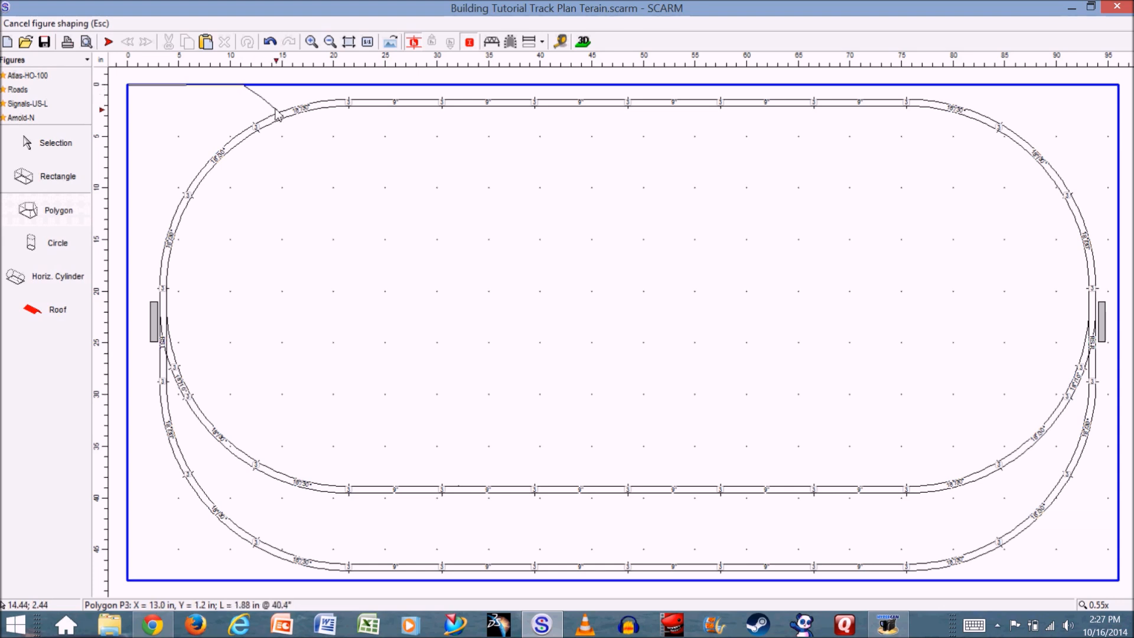
click(301, 126)
click(298, 174)
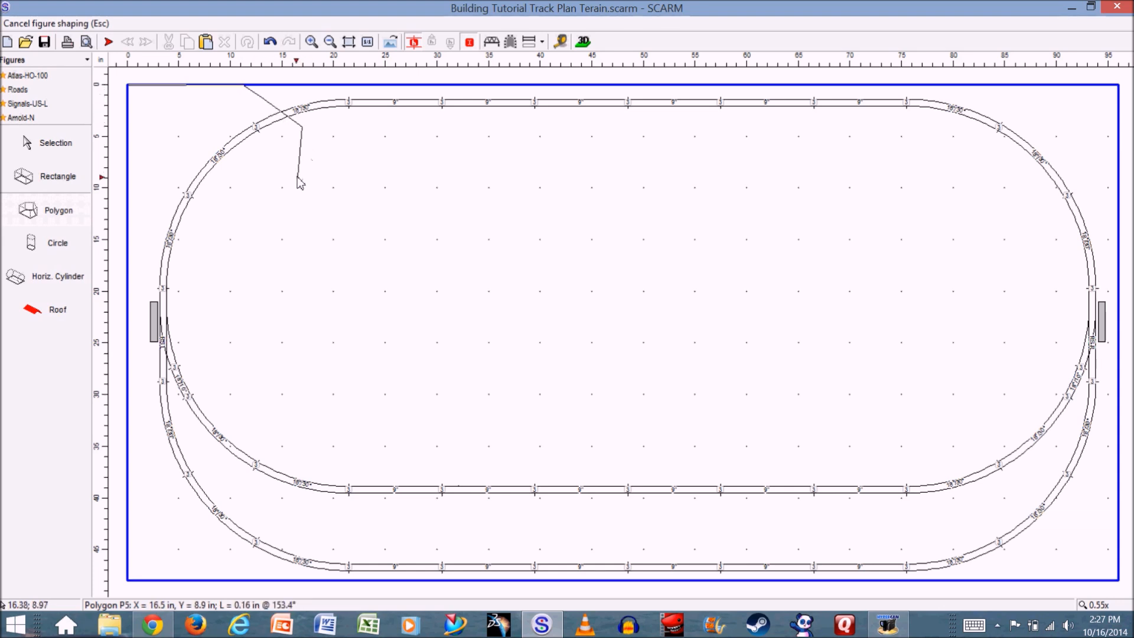
click(226, 253)
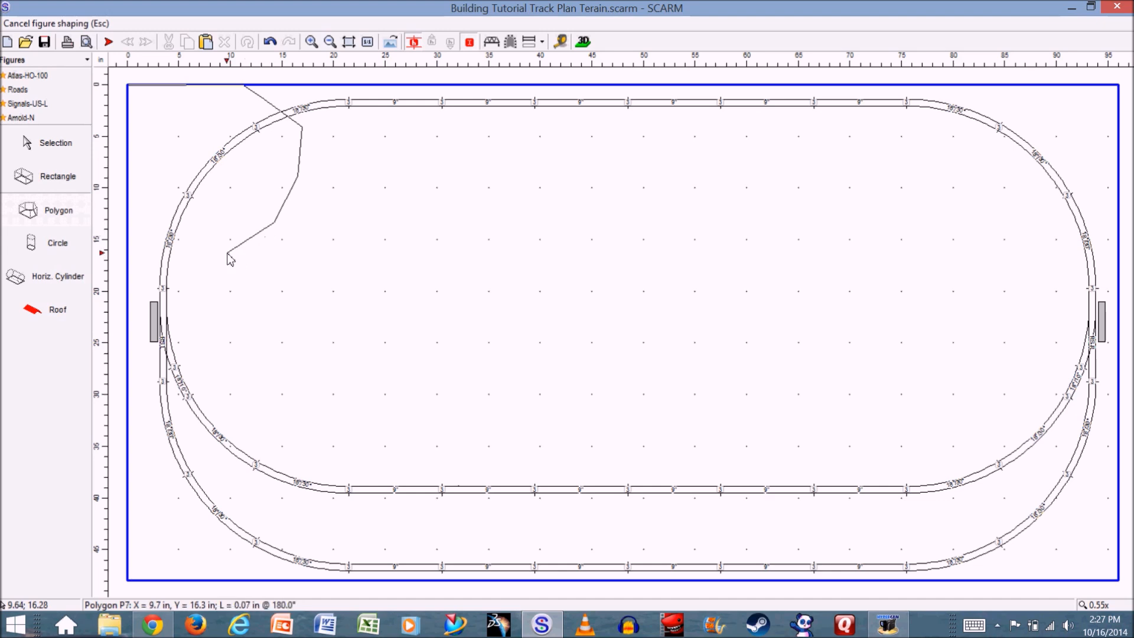
click(193, 249)
click(171, 226)
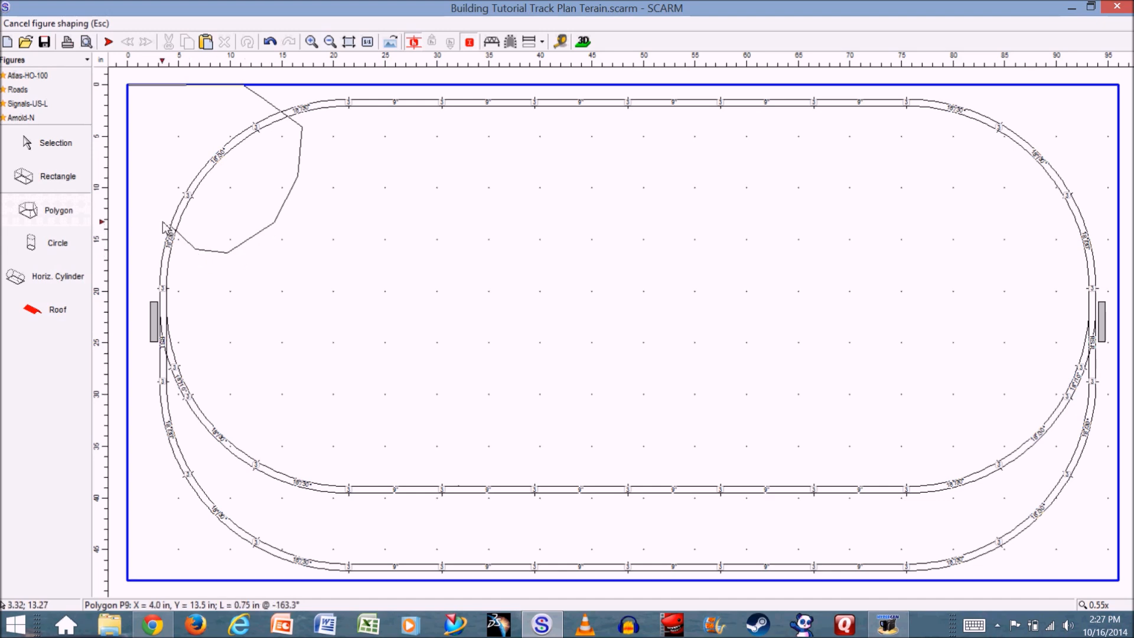
click(148, 216)
click(136, 229)
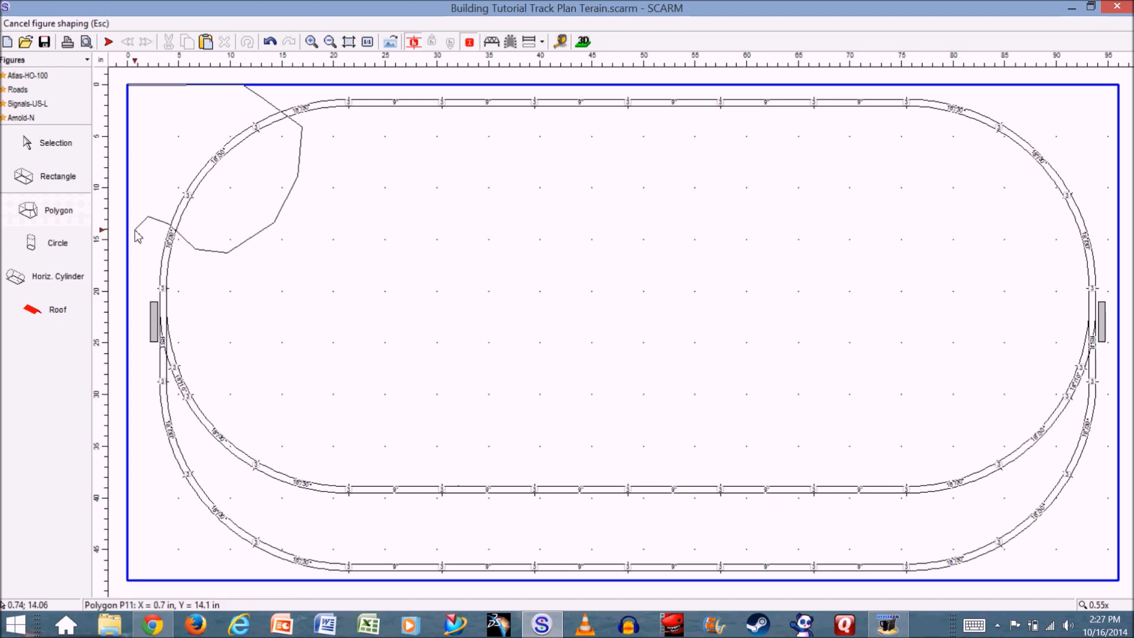
click(129, 231)
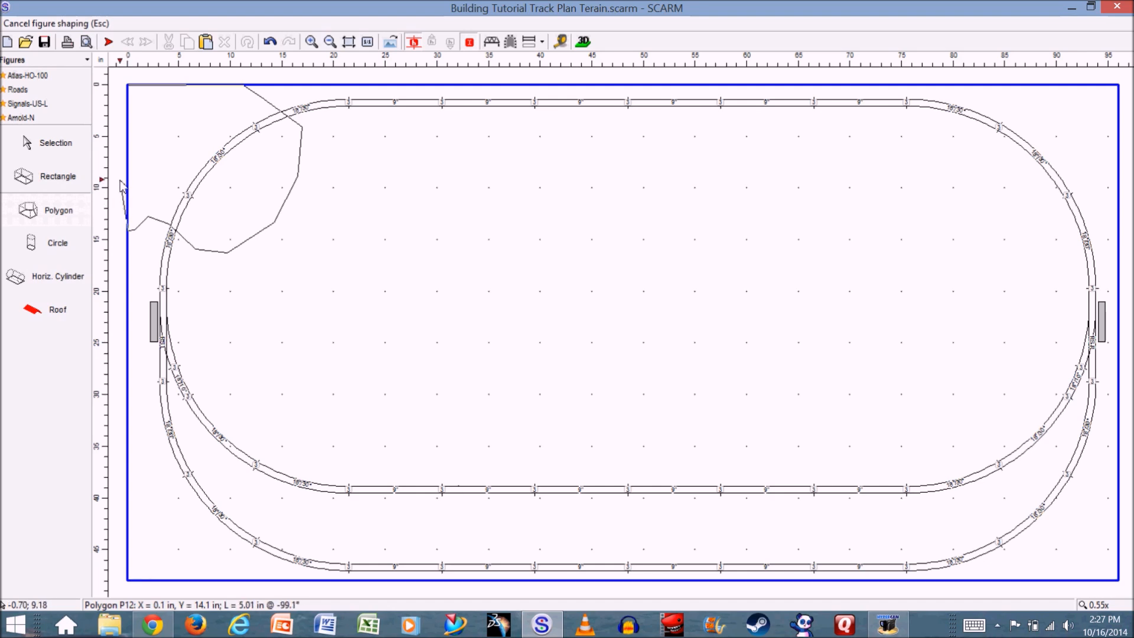
click(129, 87)
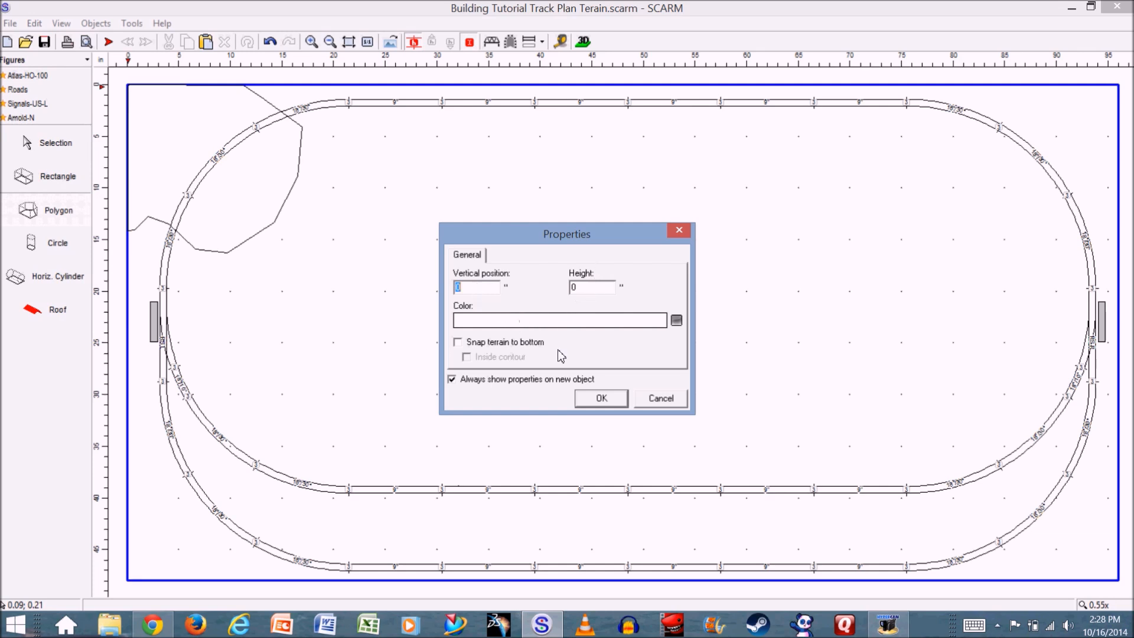
click(602, 399)
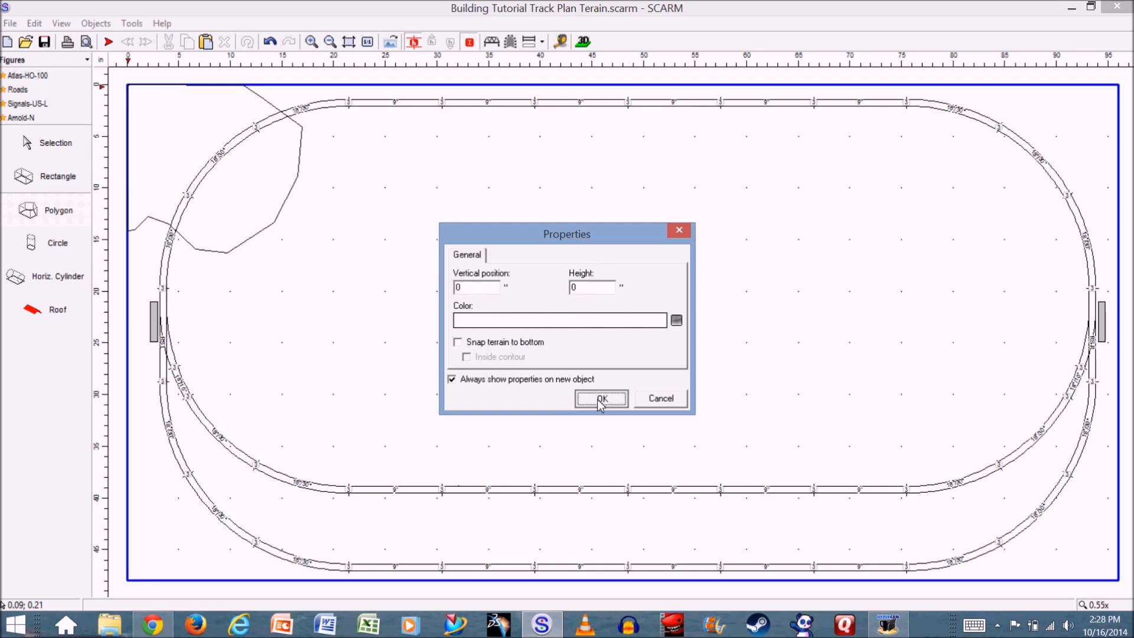
- Check the layout with the corner polygon in the 3D viewer, and return to the 2D plan
click(583, 42)
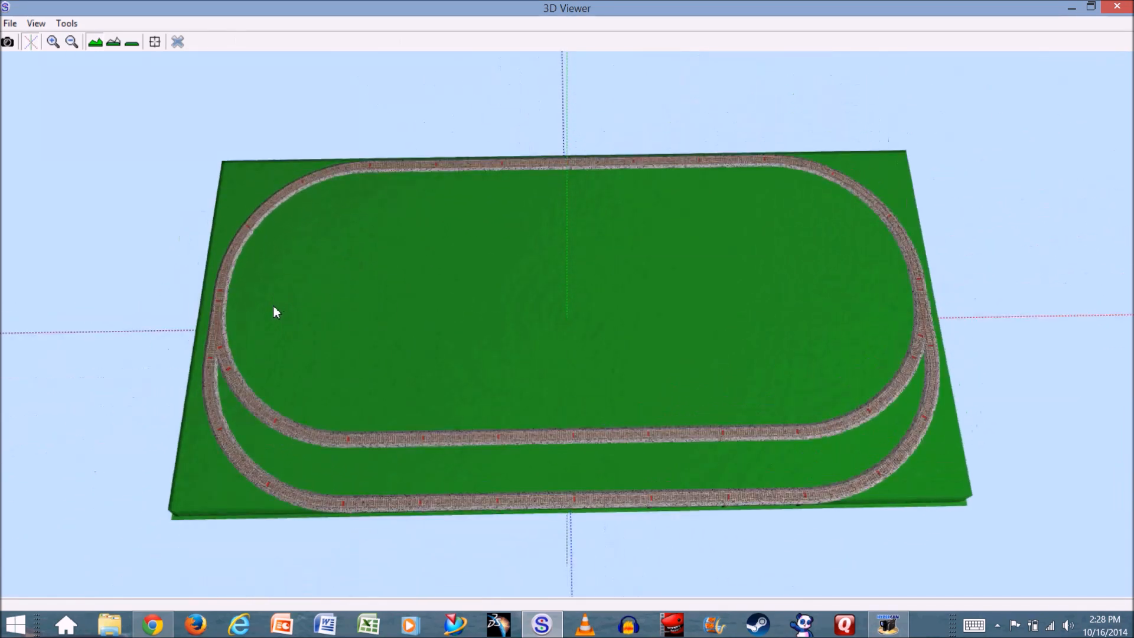
click(179, 45)
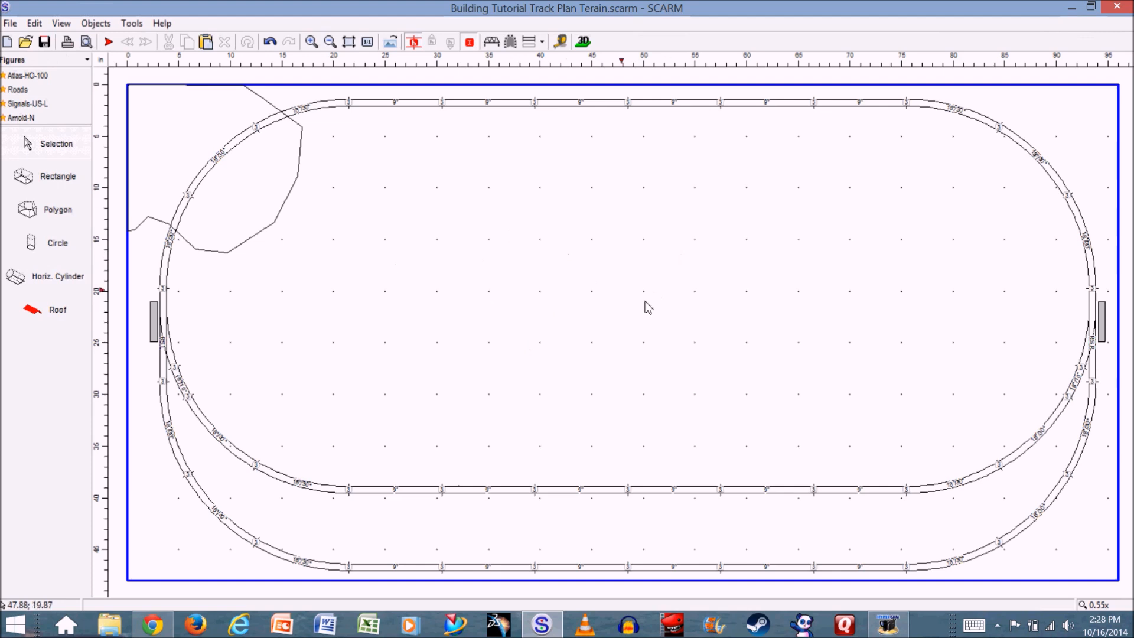
- Turn on Snap terrain to bottom for the polygon in the baseboard's upper-left corner
click(174, 141)
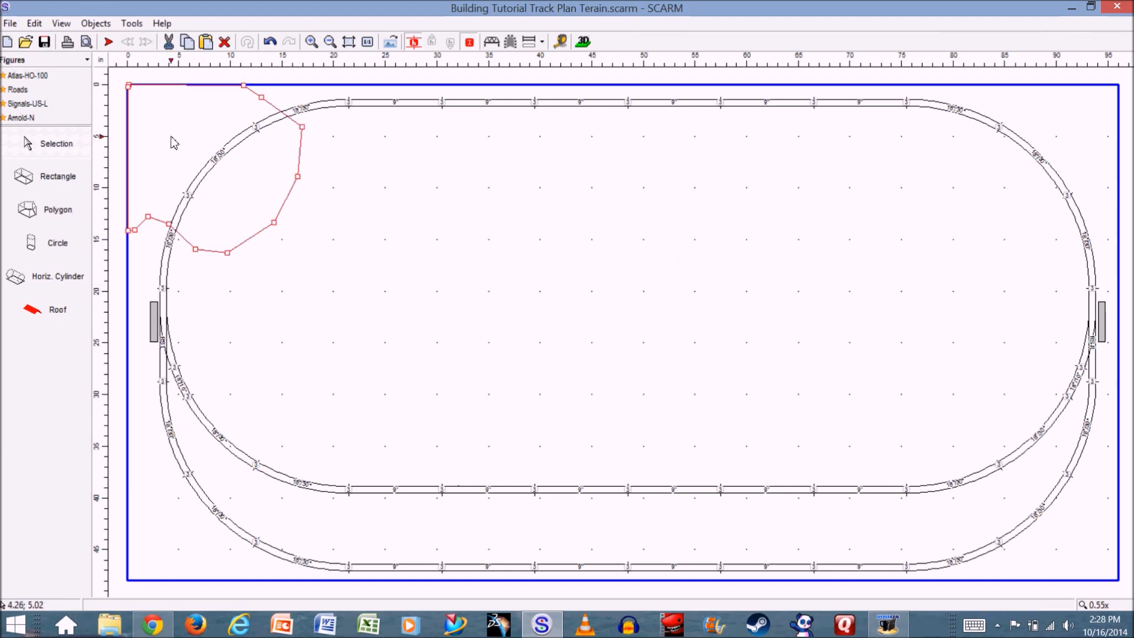
right_click(258, 180)
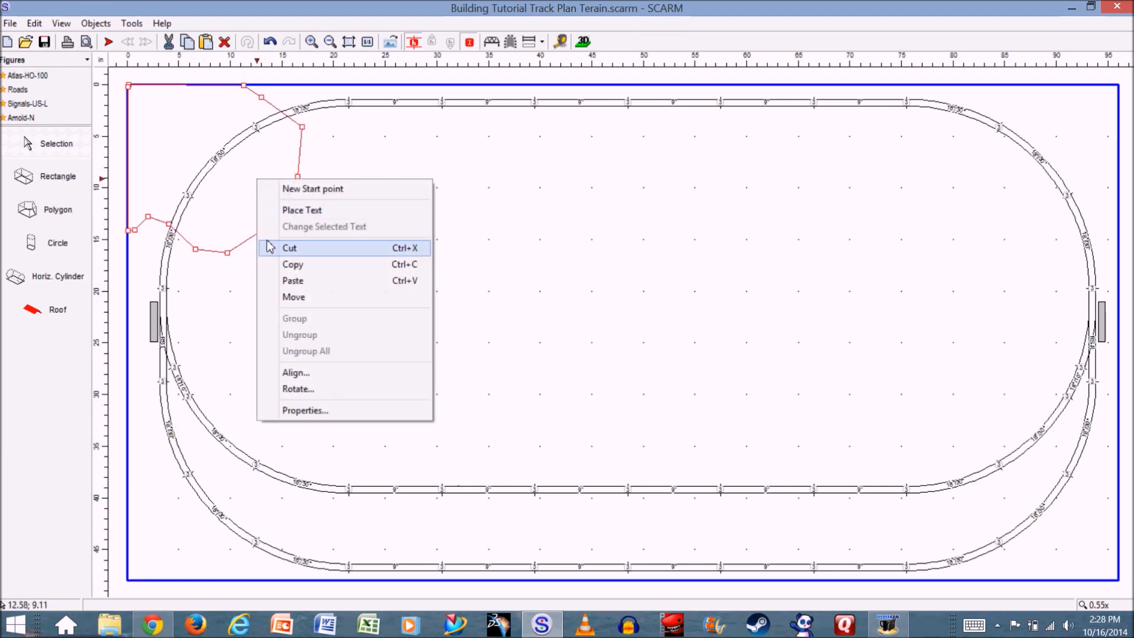
click(306, 410)
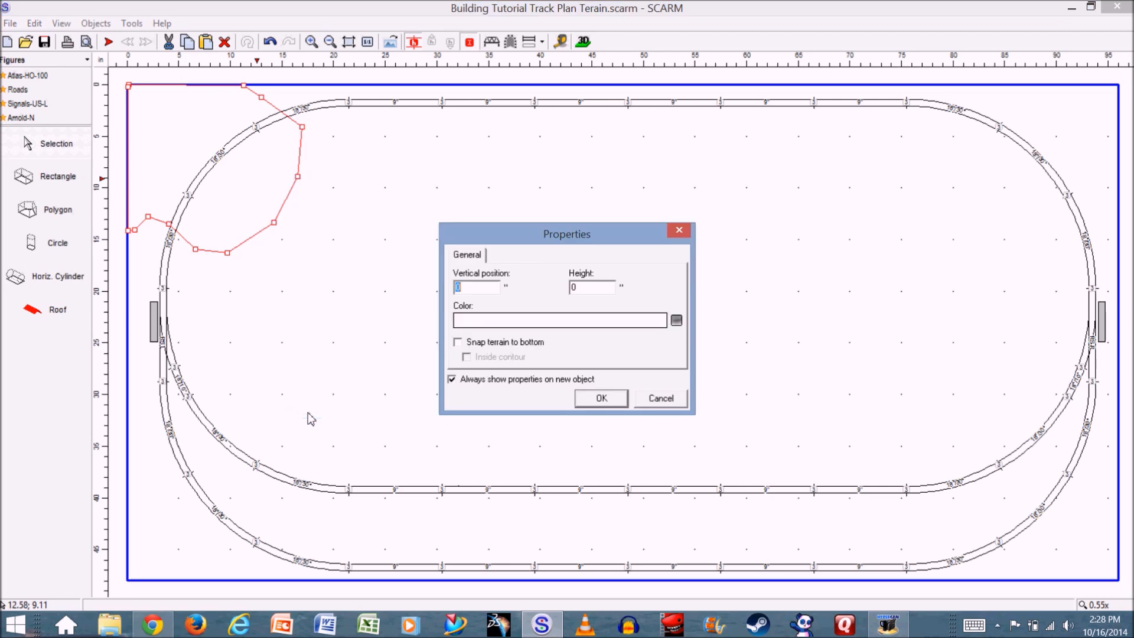
click(464, 343)
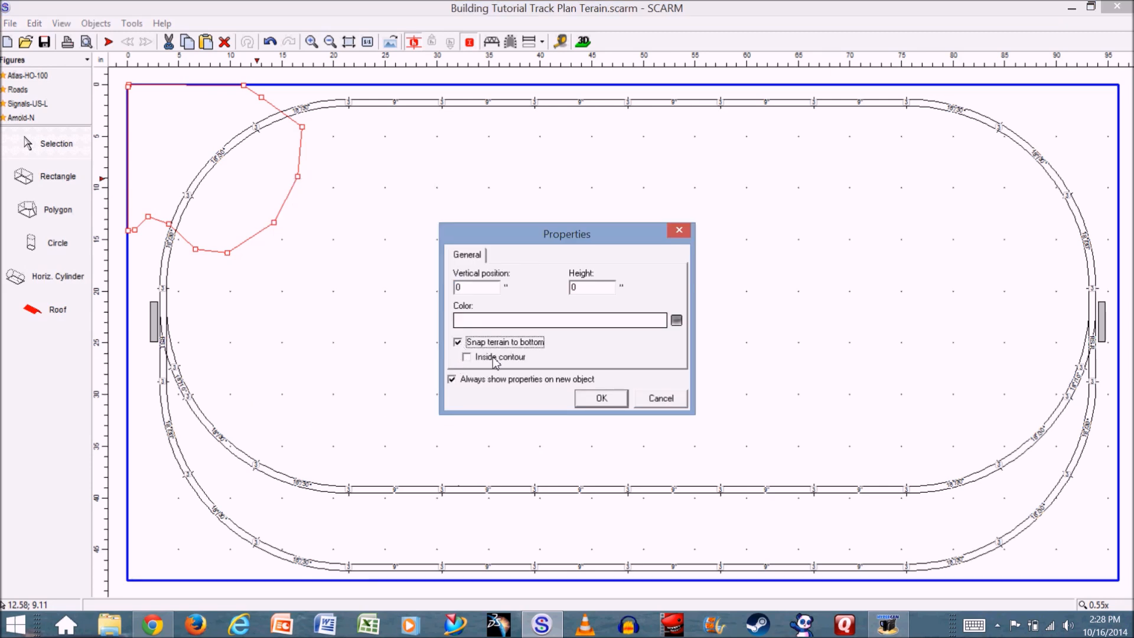
click(601, 399)
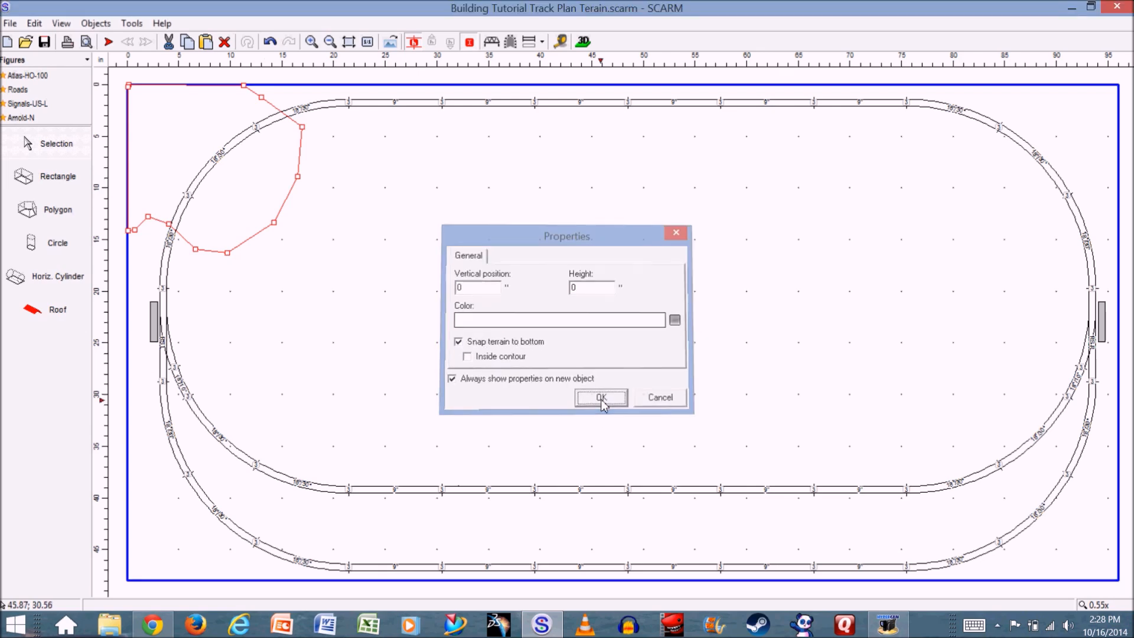
- Inspect the lowered corner terrain from the side in the 3D viewer, and return to the 2D plan
click(584, 42)
drag(311, 294, 366, 375)
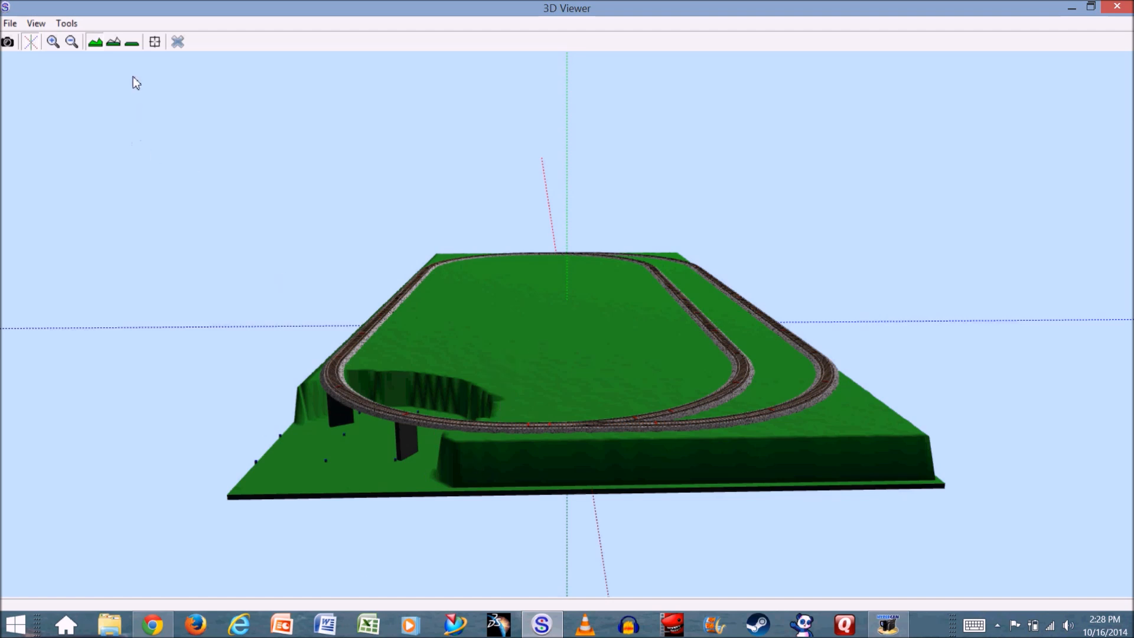
click(177, 42)
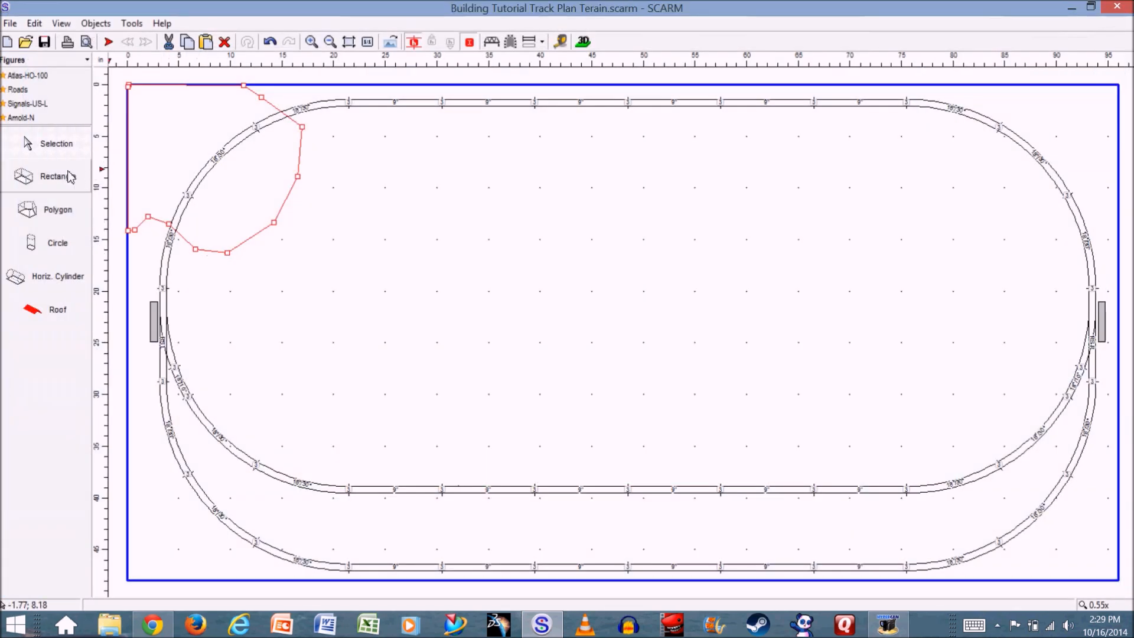
- Start a second polygon around the corner one, tracing its irregular outer edge about 24 inches across and 20 inches down to the left edge
click(29, 210)
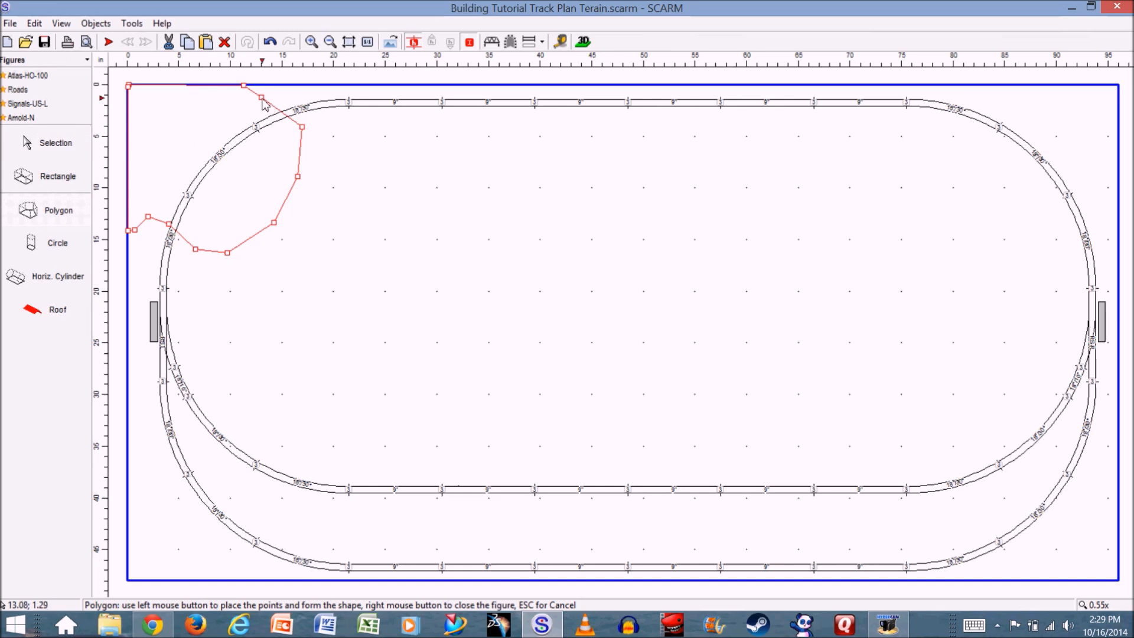
click(245, 86)
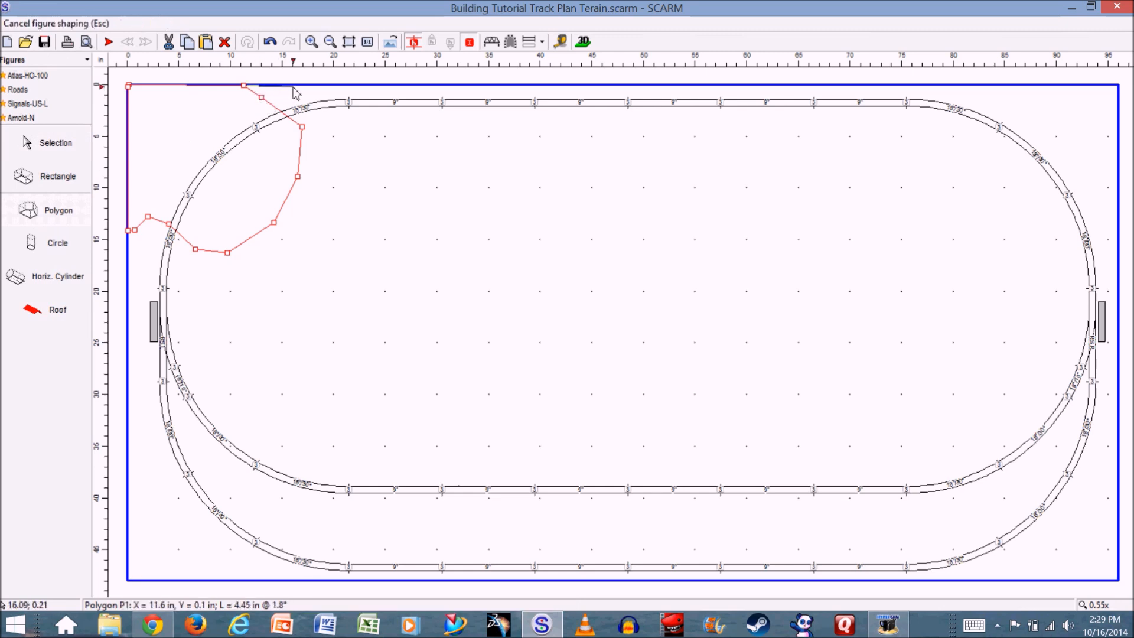
click(342, 87)
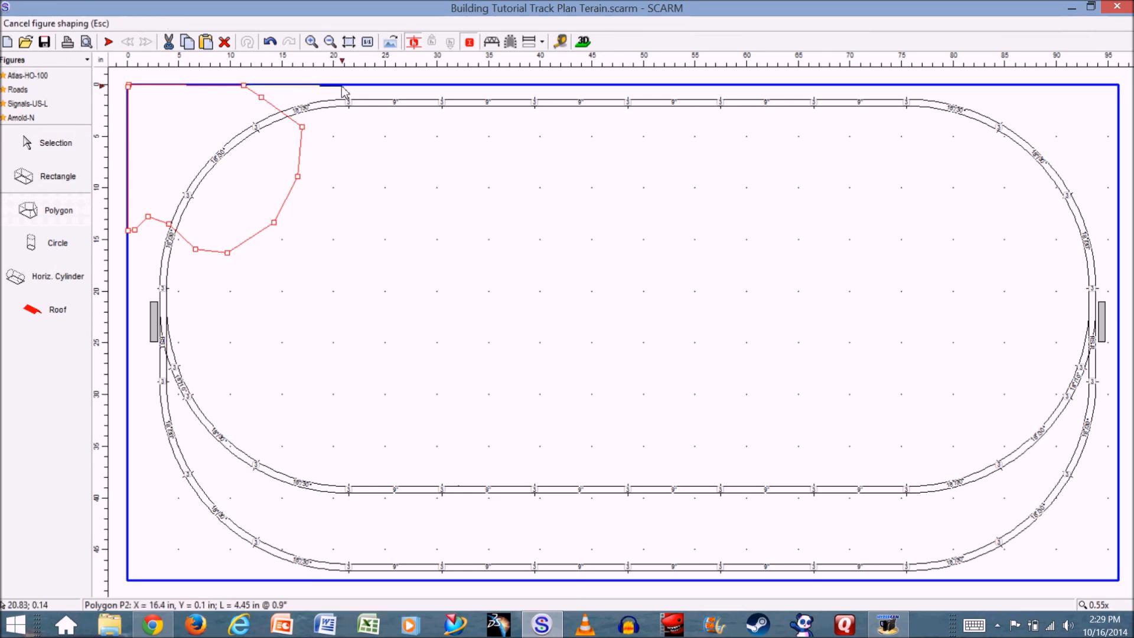
click(348, 103)
click(352, 165)
click(373, 204)
click(367, 258)
click(317, 288)
click(274, 277)
click(241, 279)
click(207, 296)
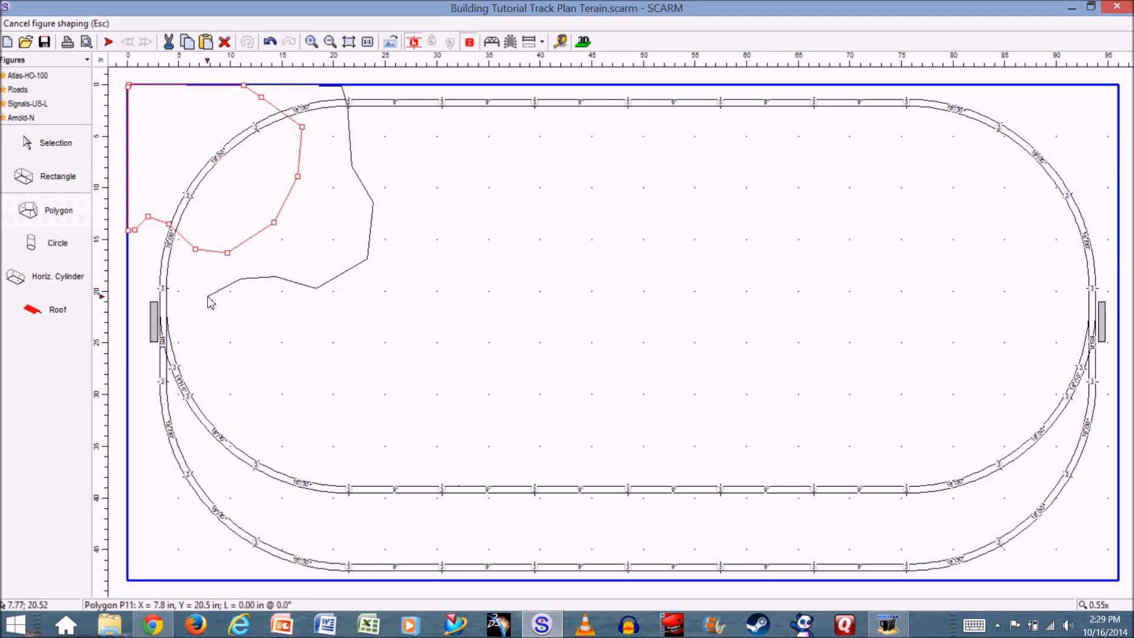
click(178, 291)
click(154, 273)
click(134, 270)
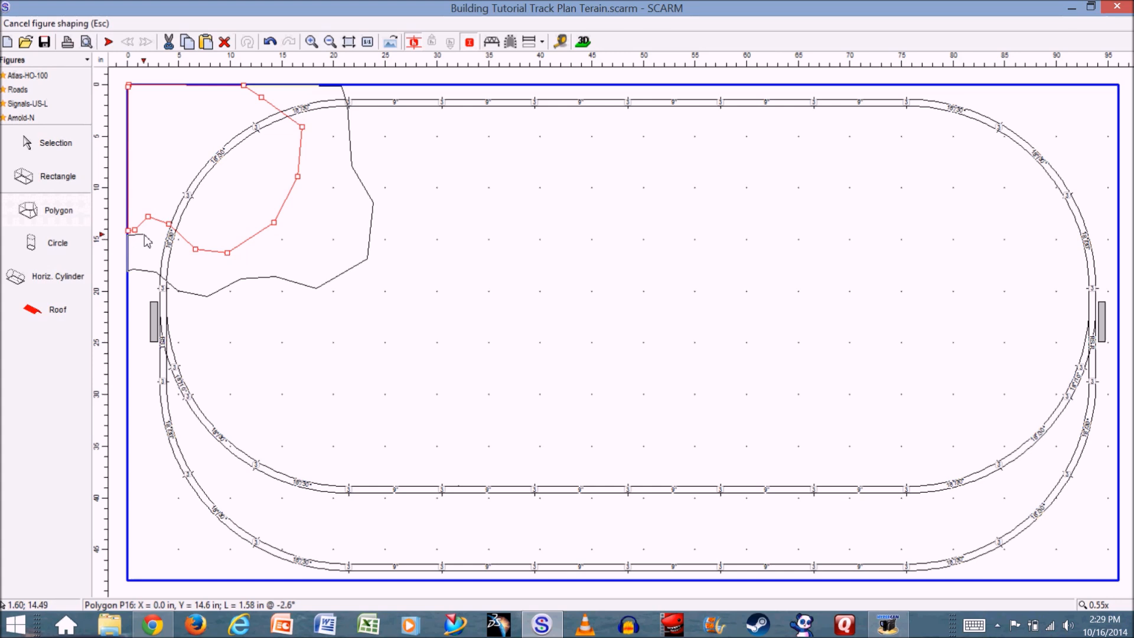
- Trace the second polygon's inner edge closely along the first polygon's contour, back up to the baseboard's top edge
click(147, 232)
click(157, 225)
click(172, 235)
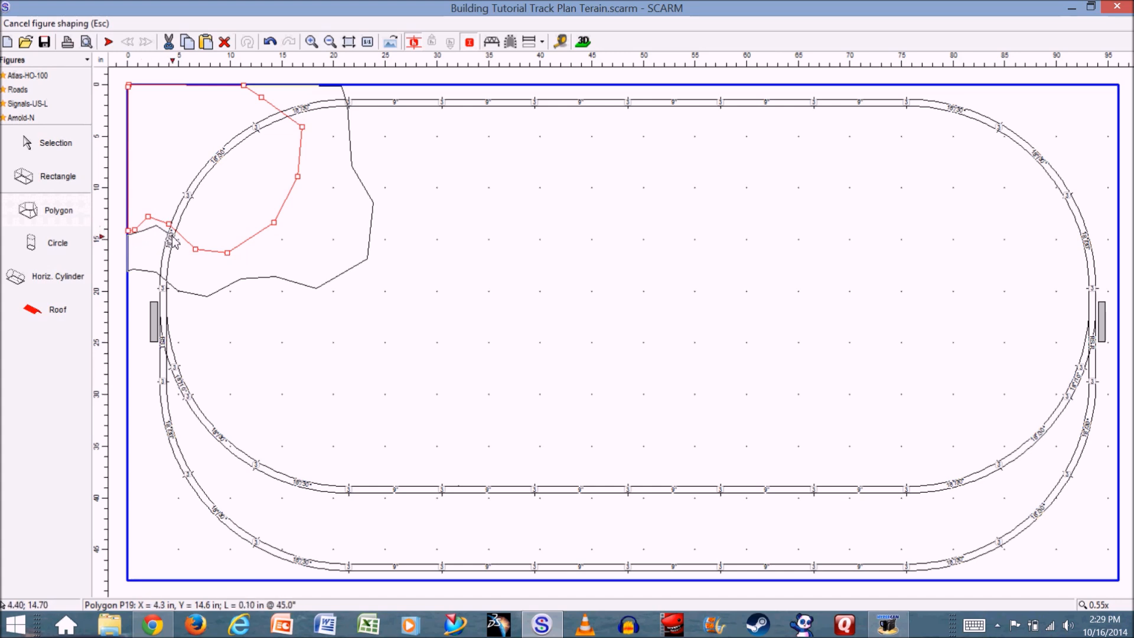
click(189, 249)
click(214, 258)
click(251, 250)
click(275, 237)
click(285, 216)
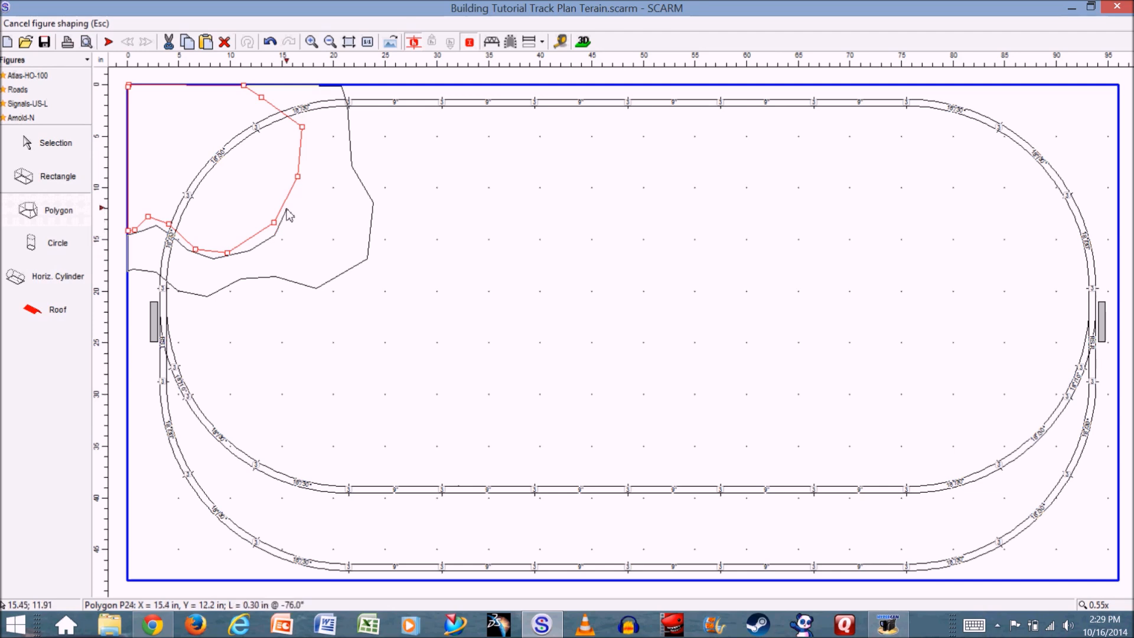
click(296, 181)
click(300, 156)
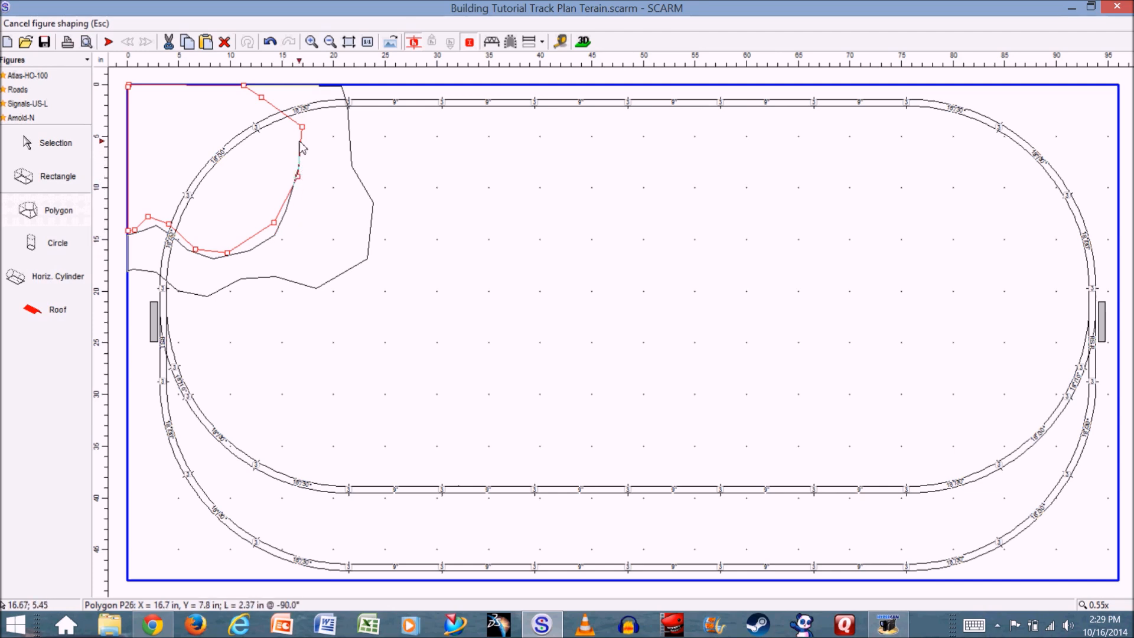
click(293, 119)
click(288, 92)
- Close the band-shaped polygon, set its vertical position to 1.5 inches, and turn on Snap terrain to bottom
double_click(322, 88)
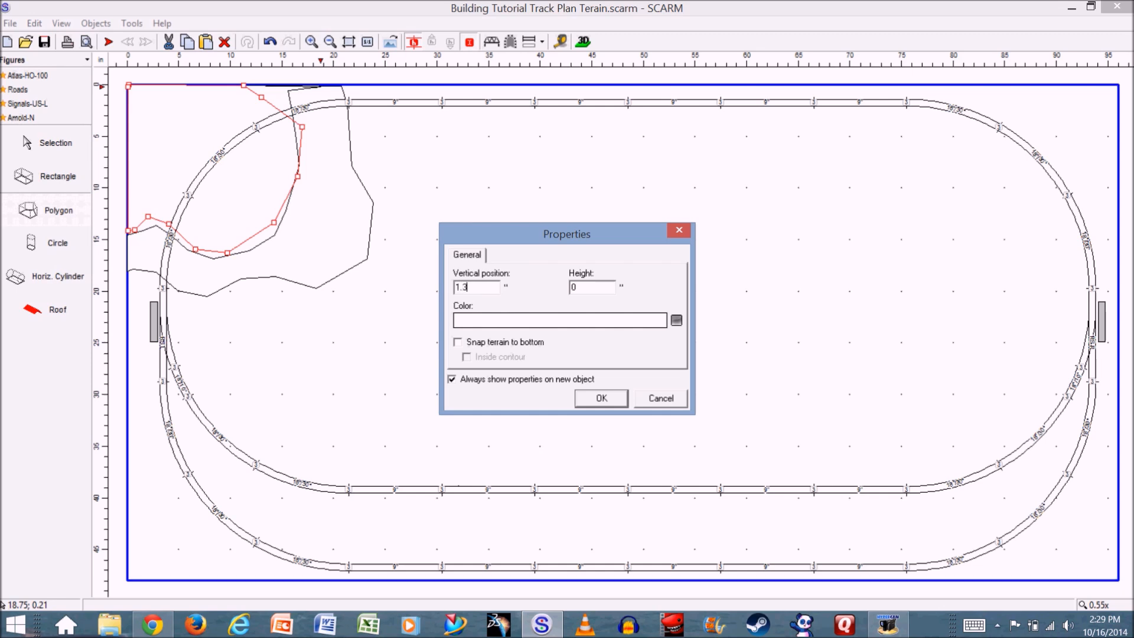
click(459, 342)
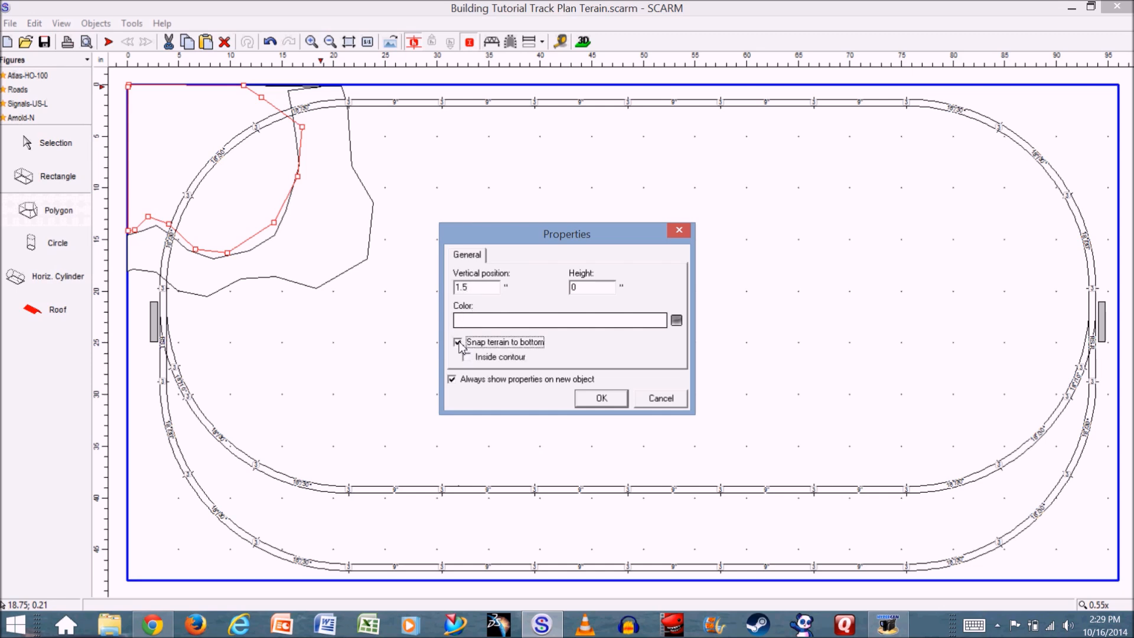
click(602, 399)
- Inspect the stepped corner terrain from several angles in the 3D viewer, and return to the 2D plan
click(585, 41)
drag(384, 407, 542, 430)
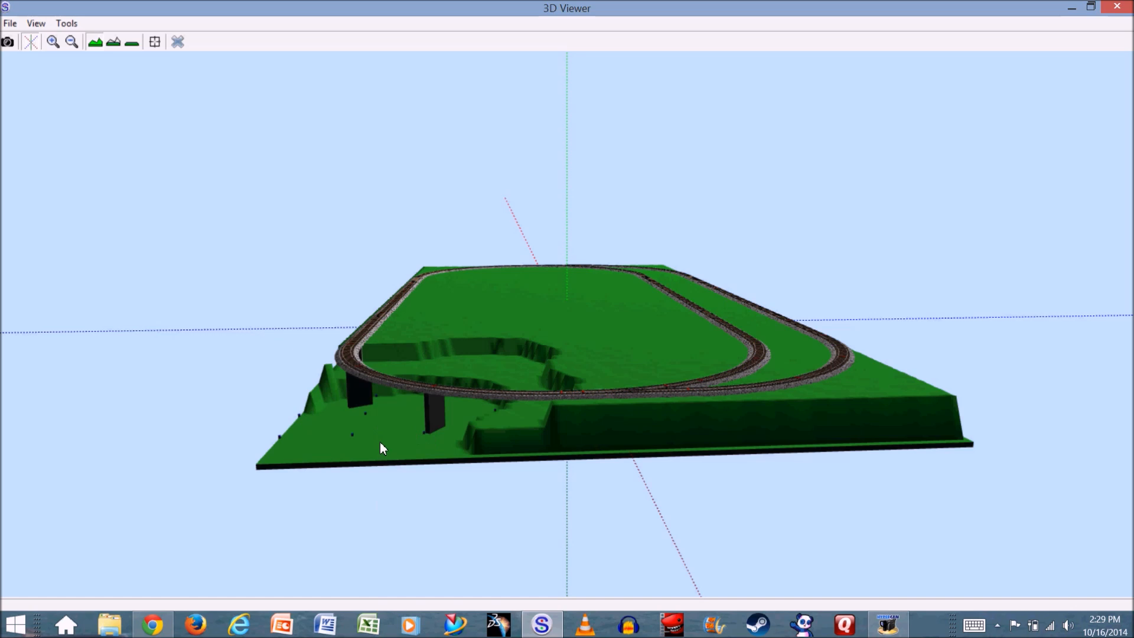
drag(380, 448, 366, 376)
drag(231, 342, 416, 430)
drag(320, 432, 245, 235)
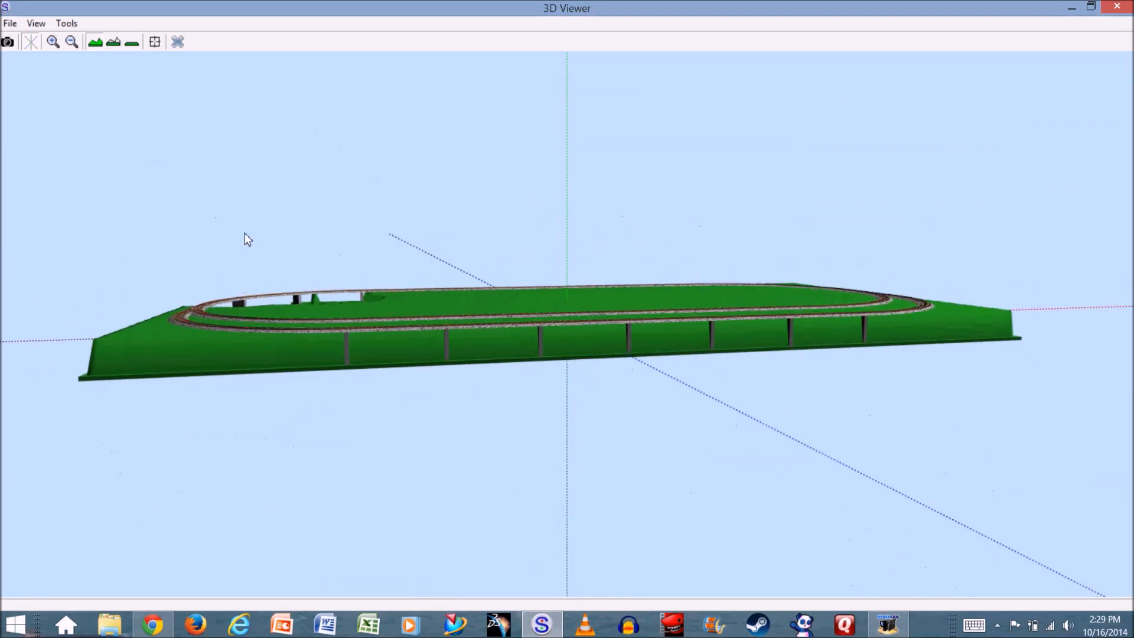
click(177, 42)
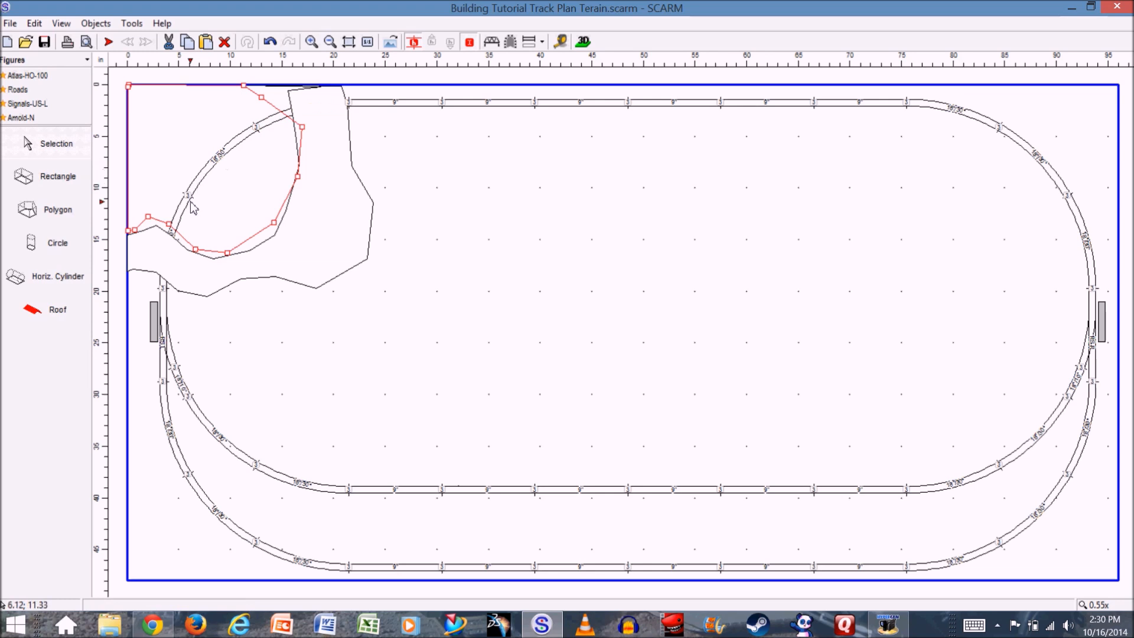
- Select the three curved tracks crossing the upper-left corner and turn them into a bridge
click(162, 286)
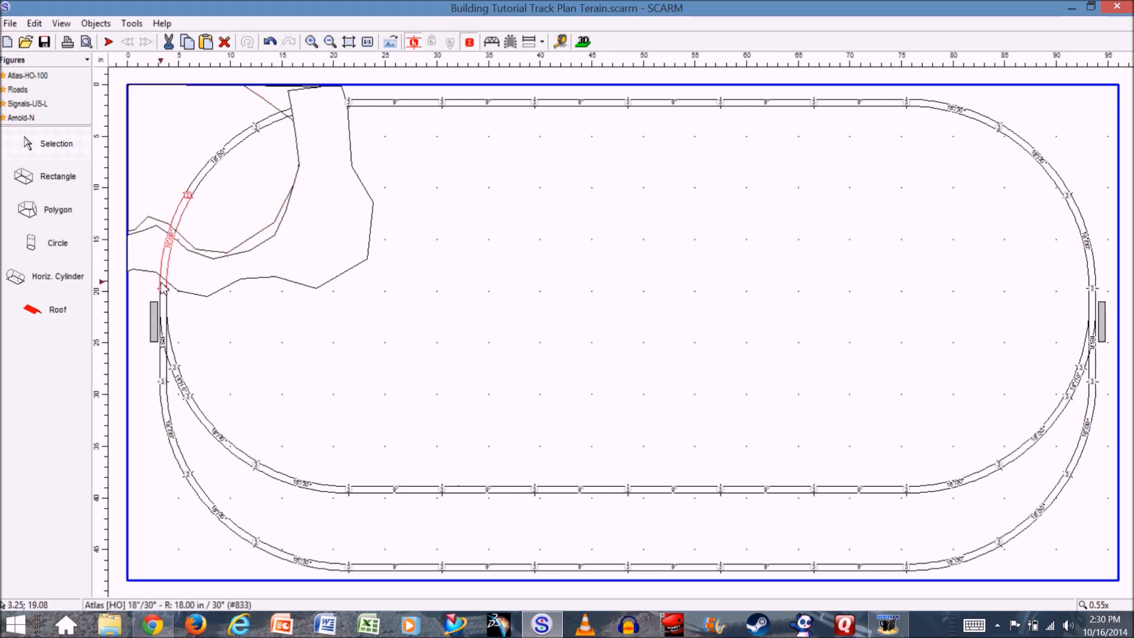
ctrl+click(207, 181)
ctrl+click(279, 118)
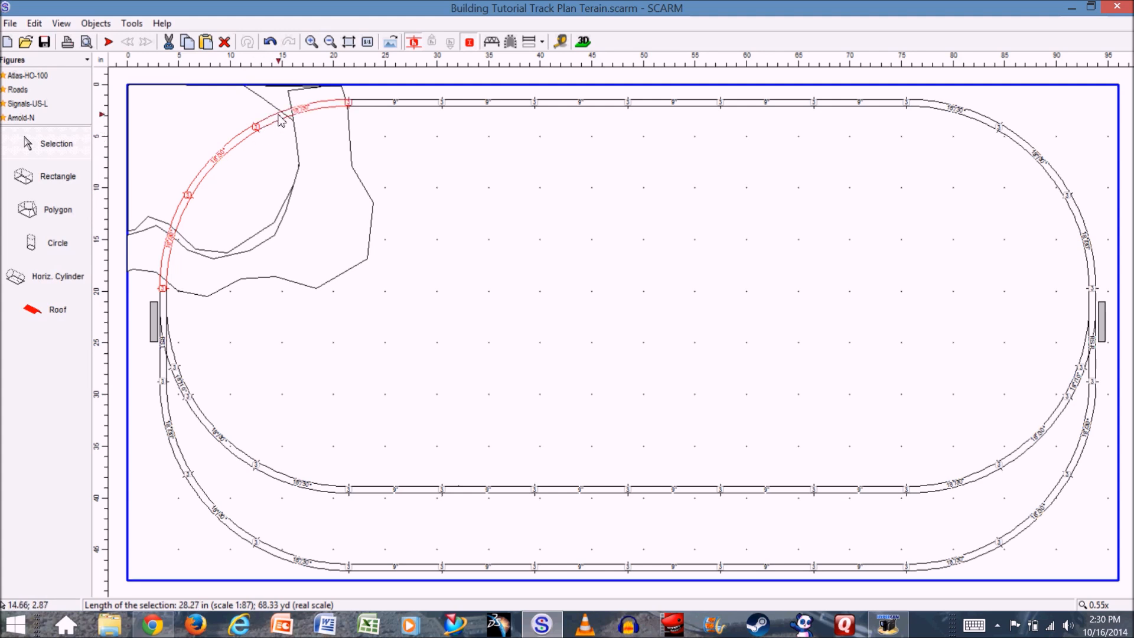
click(493, 42)
- Check the bridge over the corner terrain in the 3D viewer, and return to the 2D plan
click(583, 41)
mouse_move(386, 315)
mouse_down()
mouse_move(459, 305)
mouse_move(448, 319)
mouse_move(392, 319)
mouse_move(375, 334)
mouse_move(396, 311)
mouse_up()
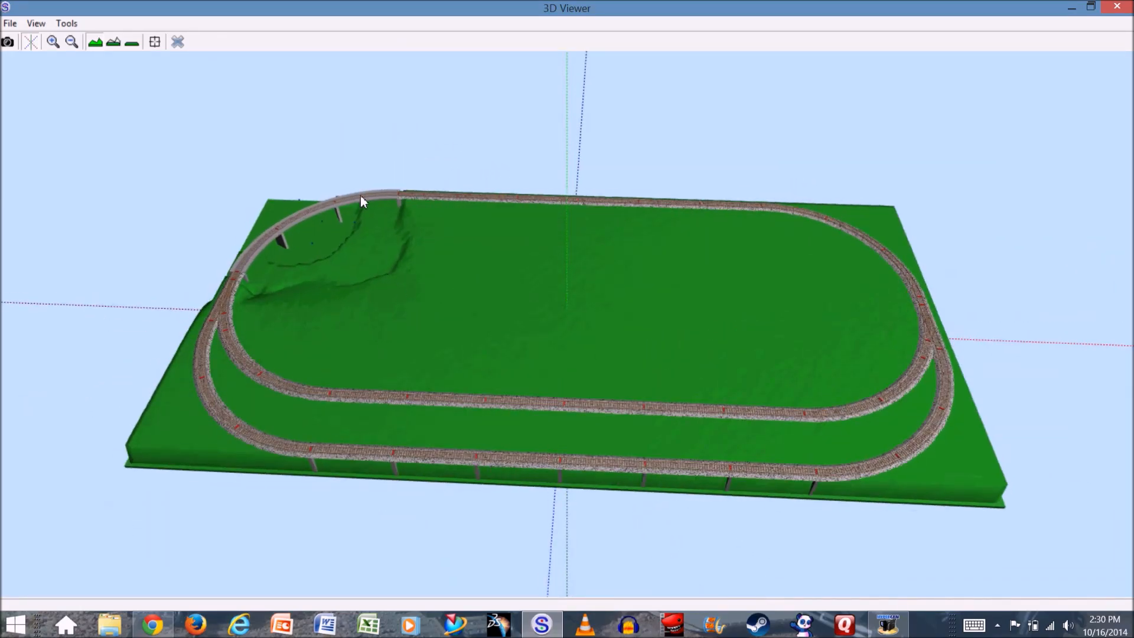
click(178, 42)
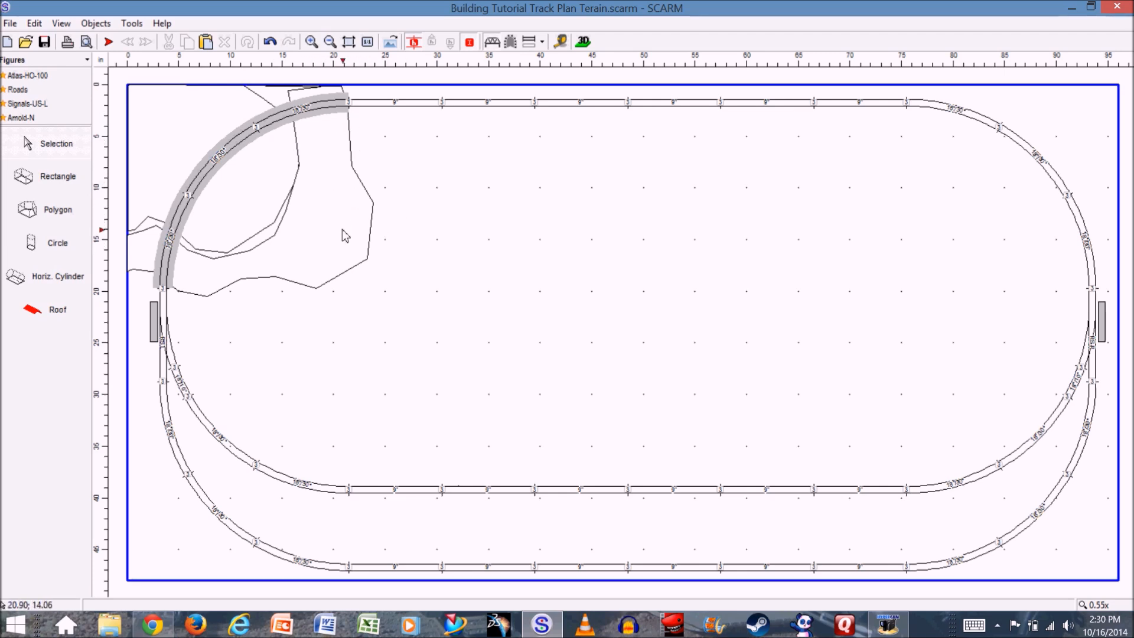
- Set the colour of the outer band-shaped polygon at 1.5 inches to Transparent
click(332, 245)
right_click(331, 245)
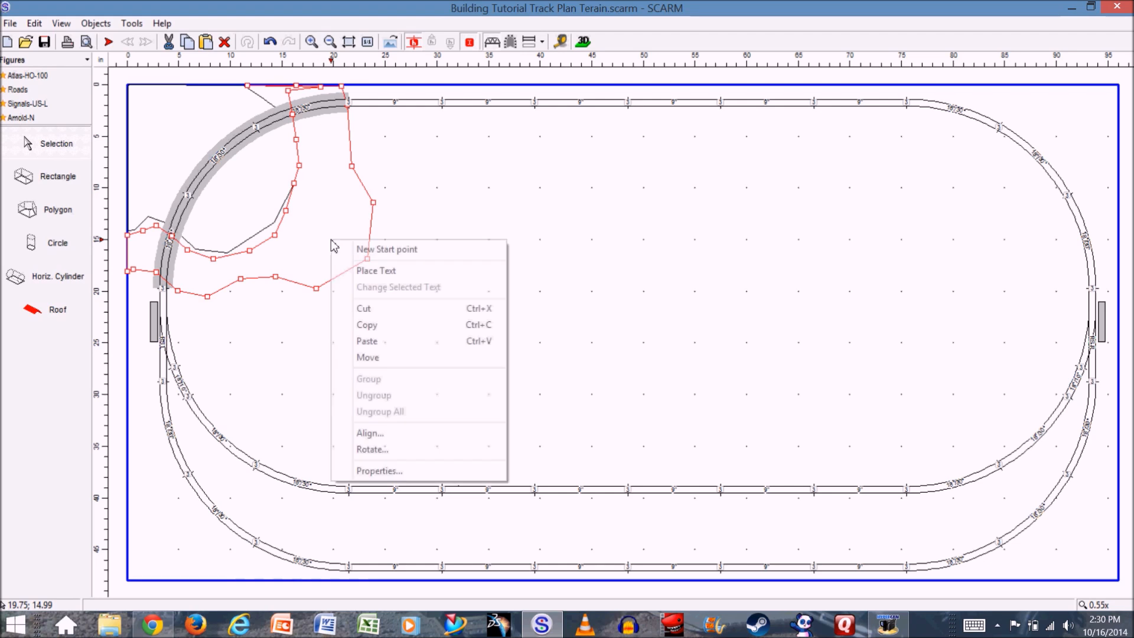
click(418, 472)
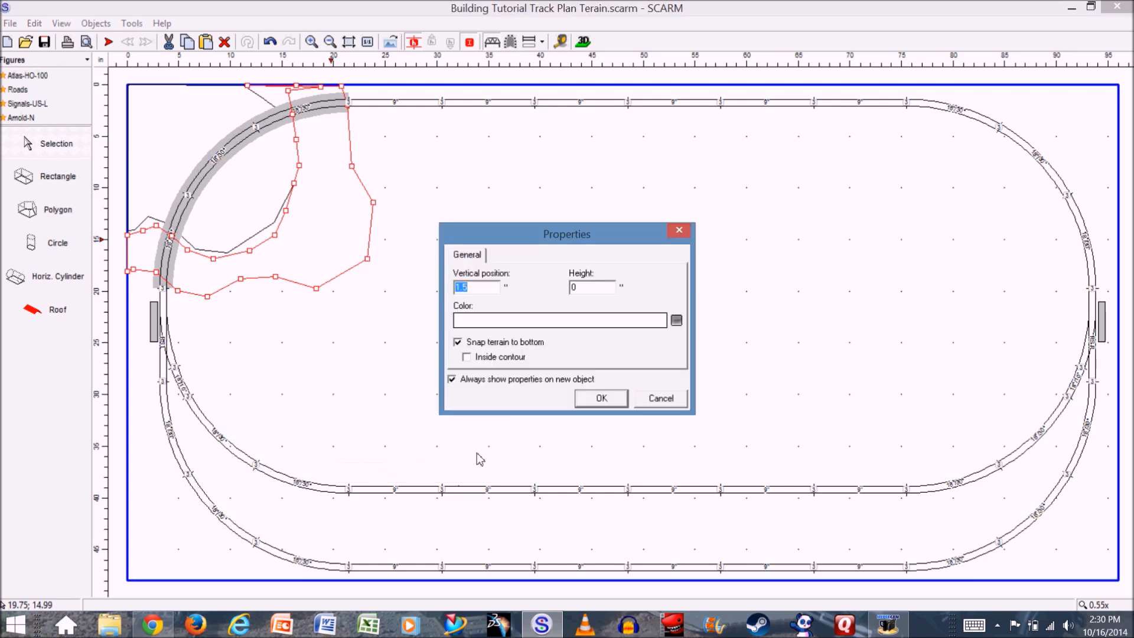
click(678, 322)
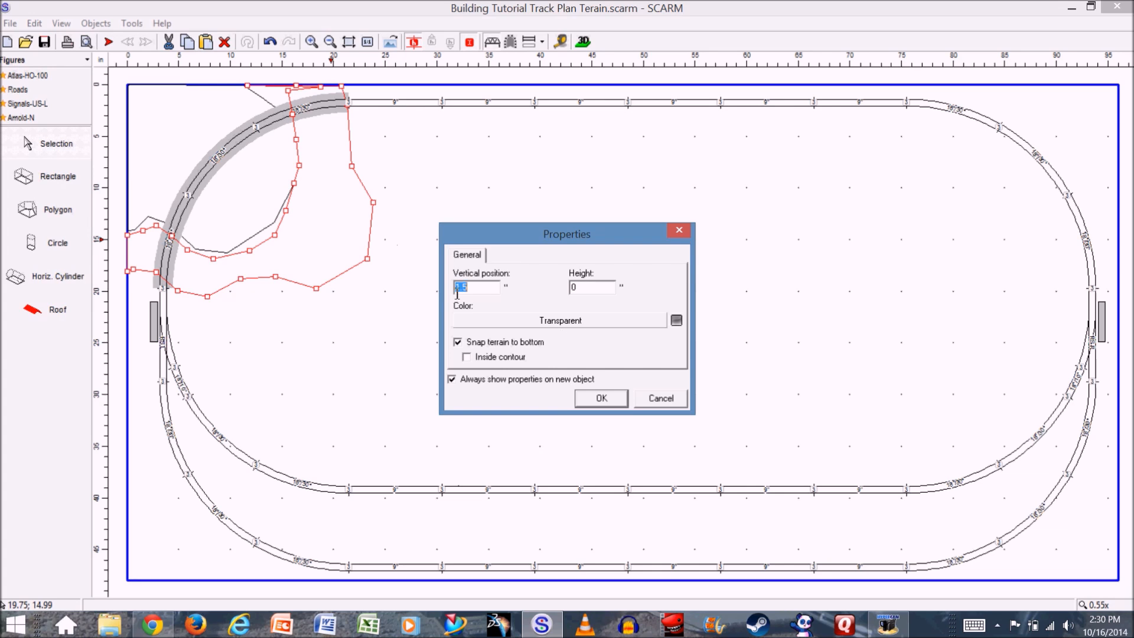
click(601, 399)
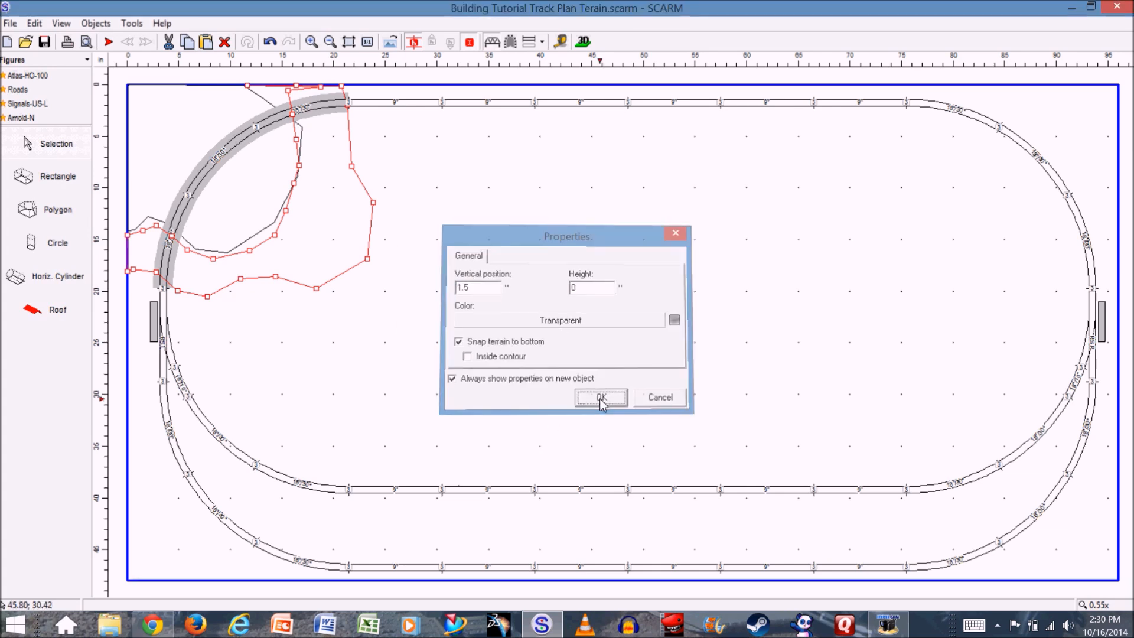
- Set the colour of the inner corner polygon to Transparent, and deselect it
click(177, 145)
right_click(188, 141)
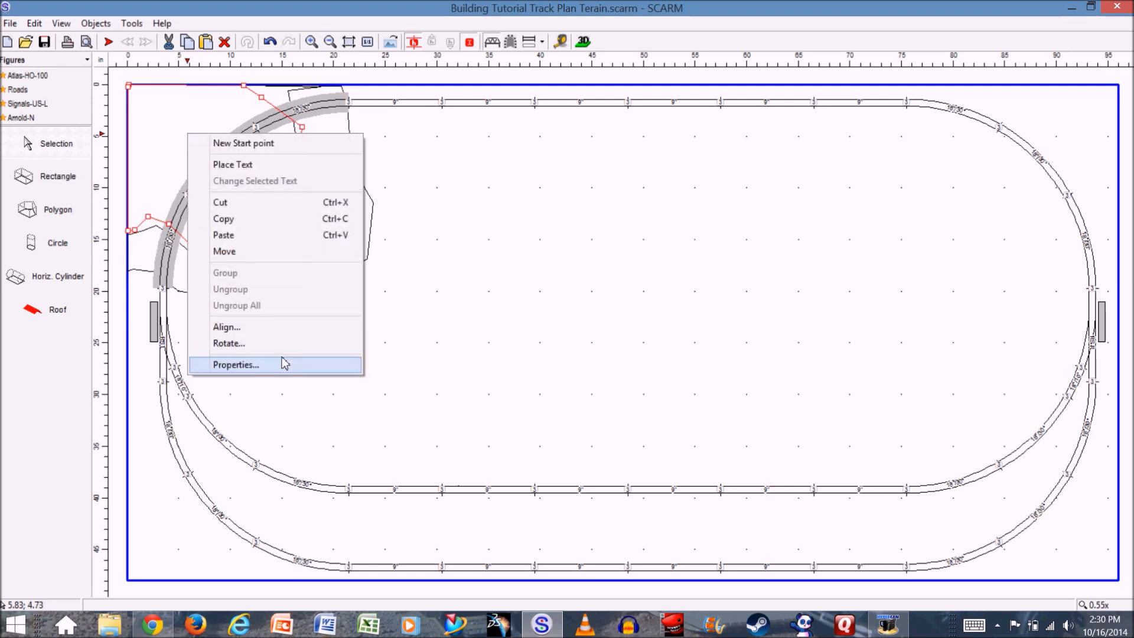
click(274, 365)
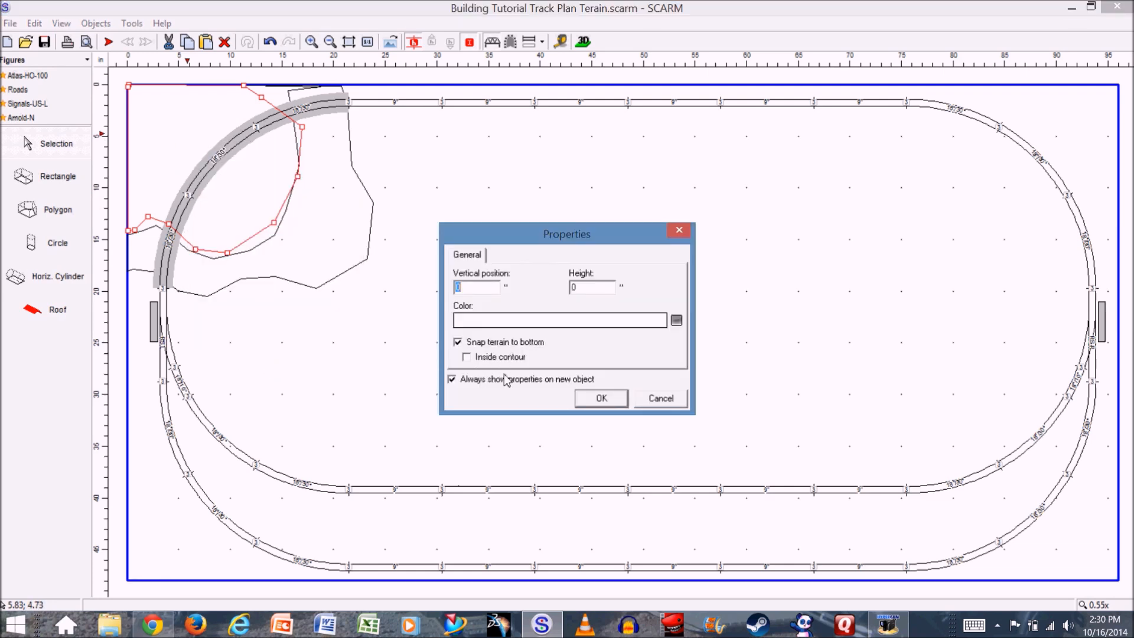
click(680, 325)
click(601, 398)
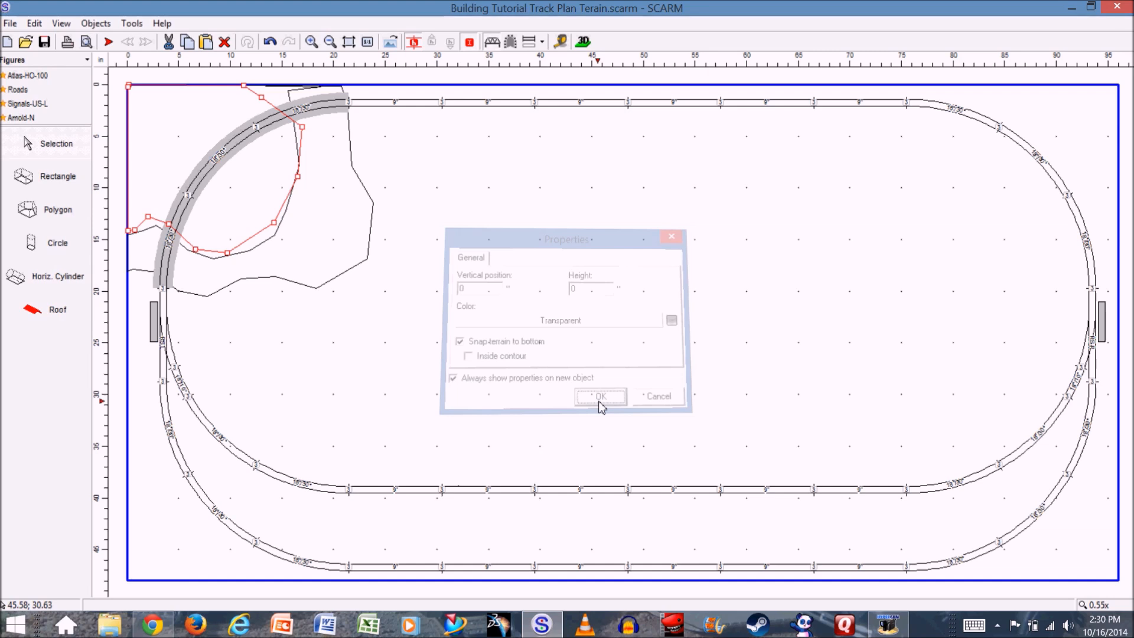
click(407, 359)
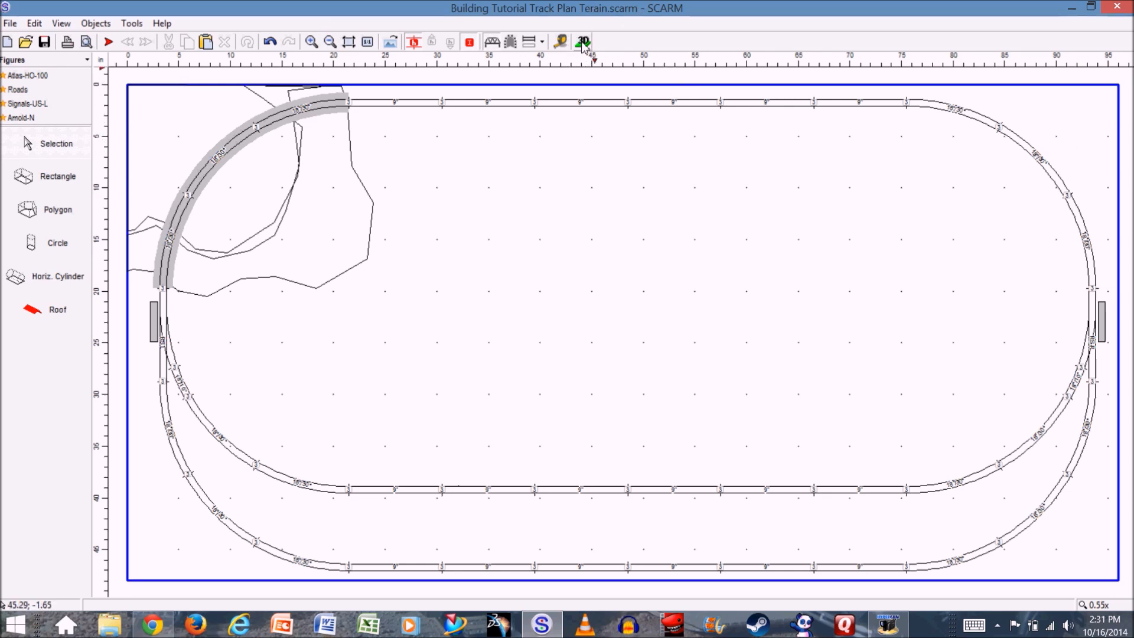
- Draw a closed polygon figure about 25 by 17 inches over the layout's upper-right corner, reaching just inside the curved track
click(47, 218)
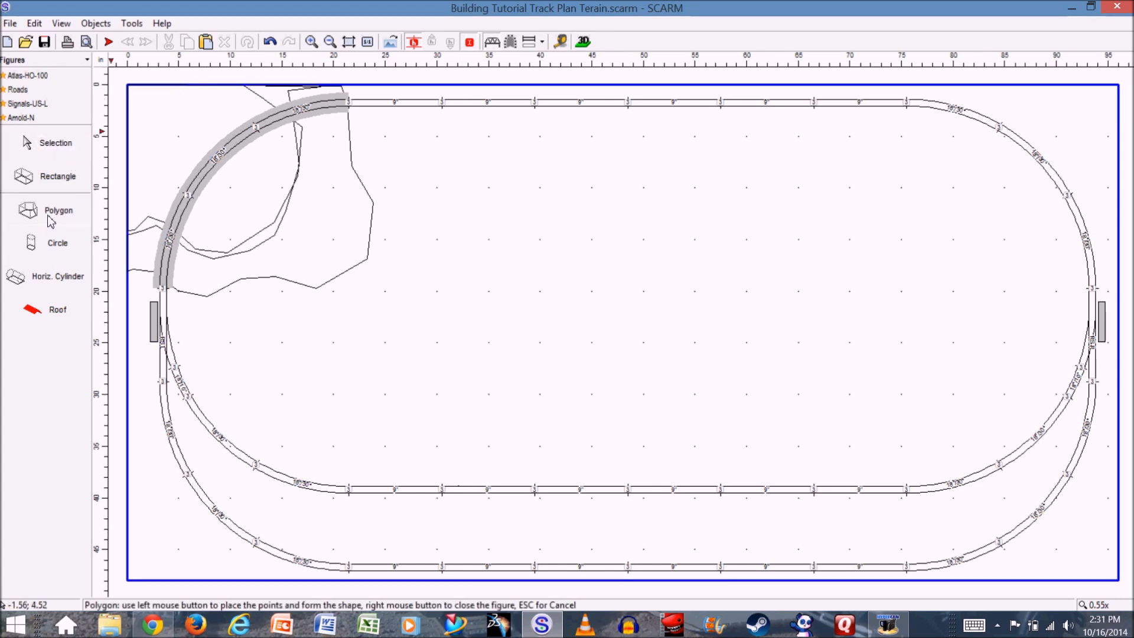
click(865, 85)
click(887, 132)
click(954, 136)
click(996, 152)
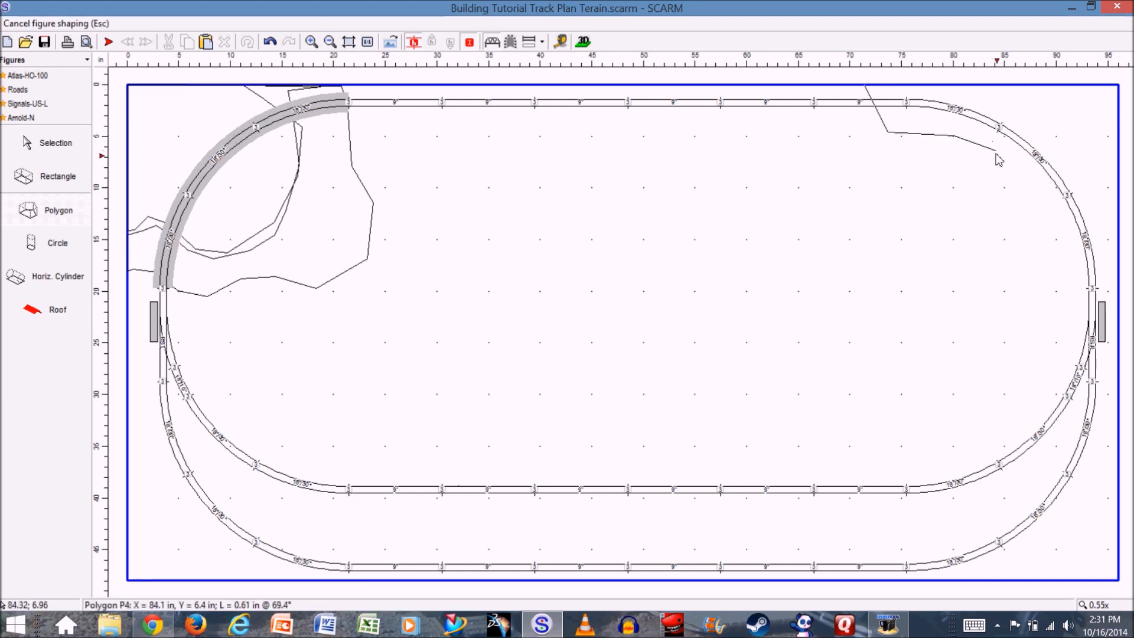
click(1034, 188)
click(1041, 231)
click(1063, 258)
click(1118, 258)
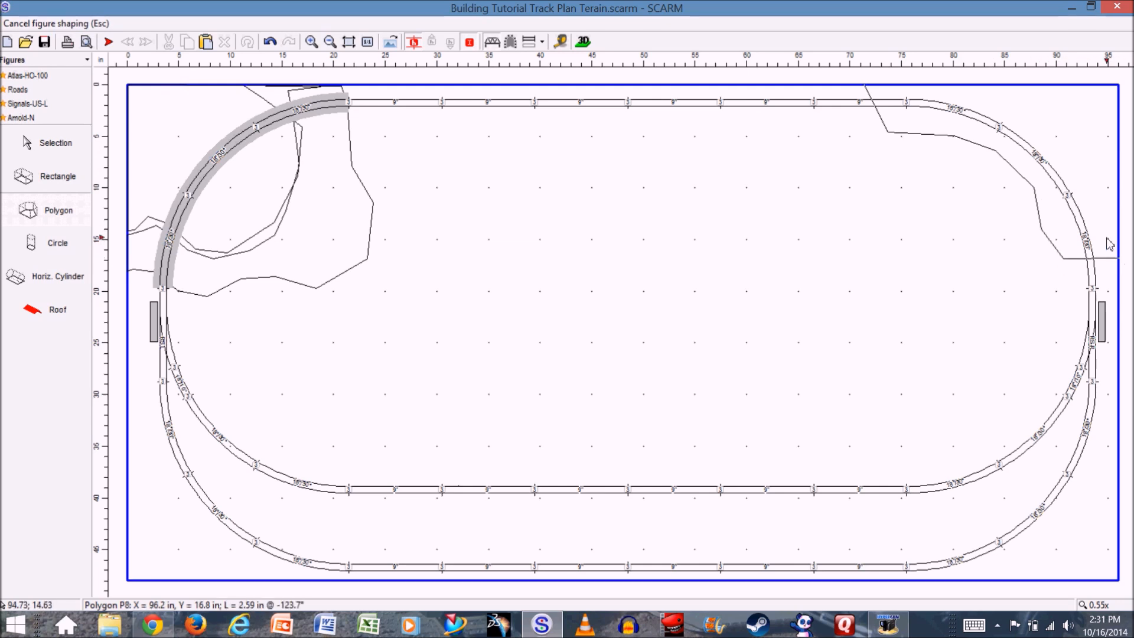
click(1116, 87)
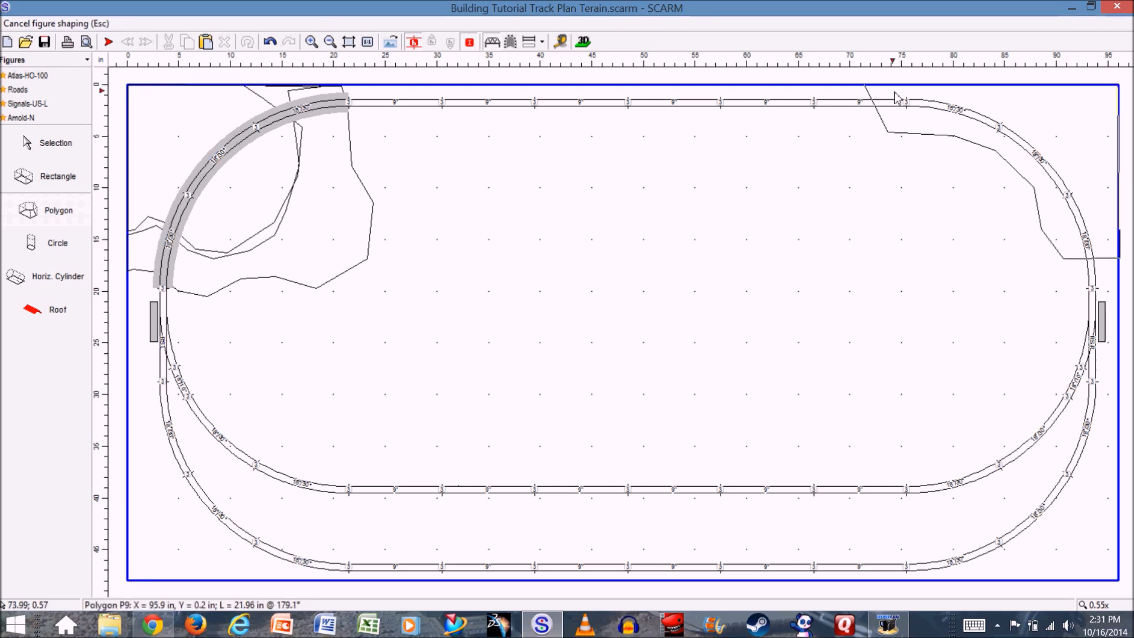
click(867, 87)
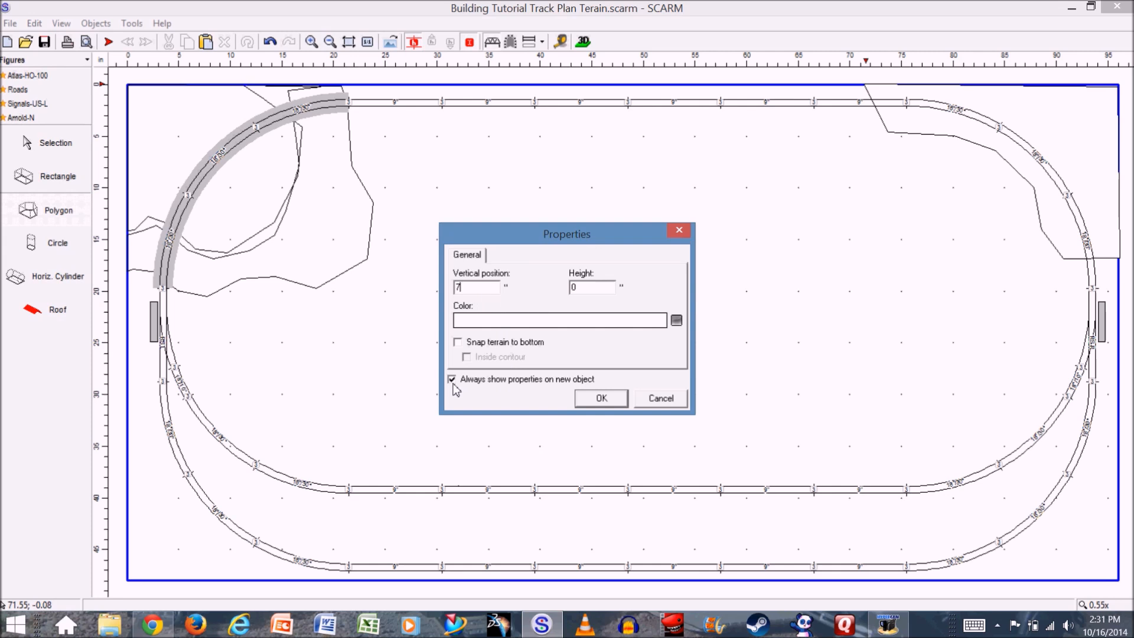
- Set the corner polygon to vertical position 7 inches, snap terrain to its bottom, colour Transparent, and check it in the 3D viewer
click(458, 343)
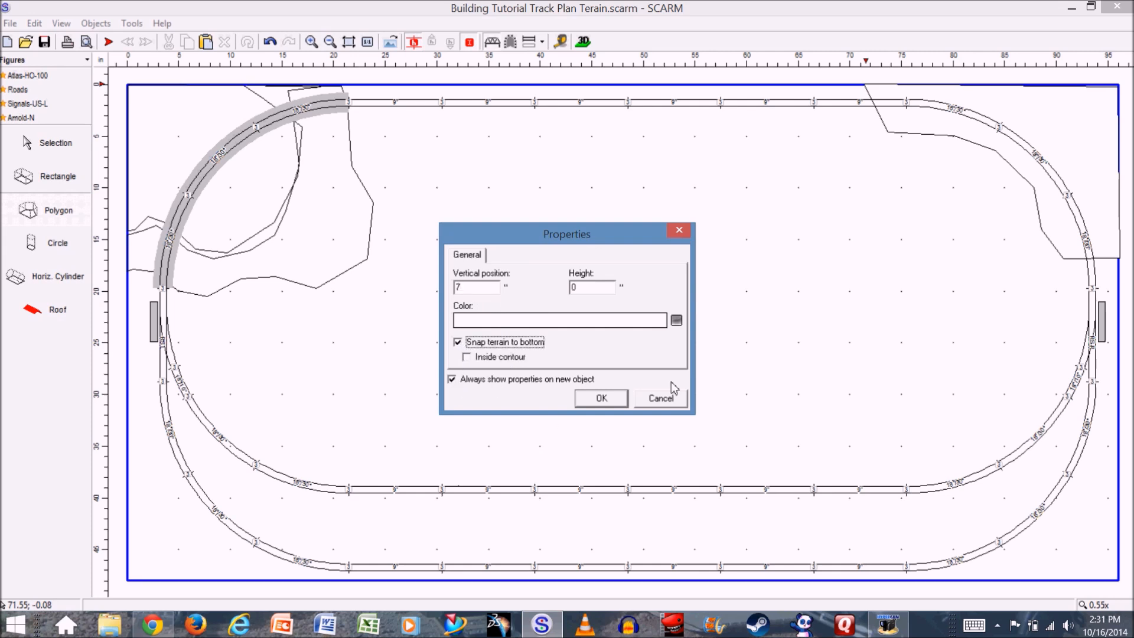
click(678, 321)
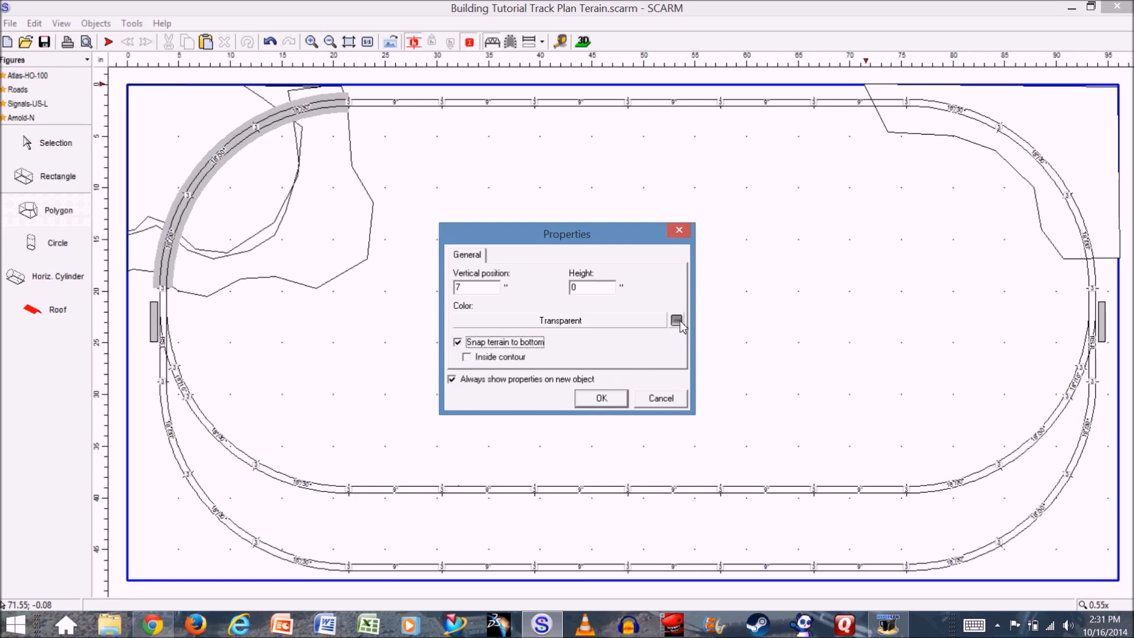
click(601, 400)
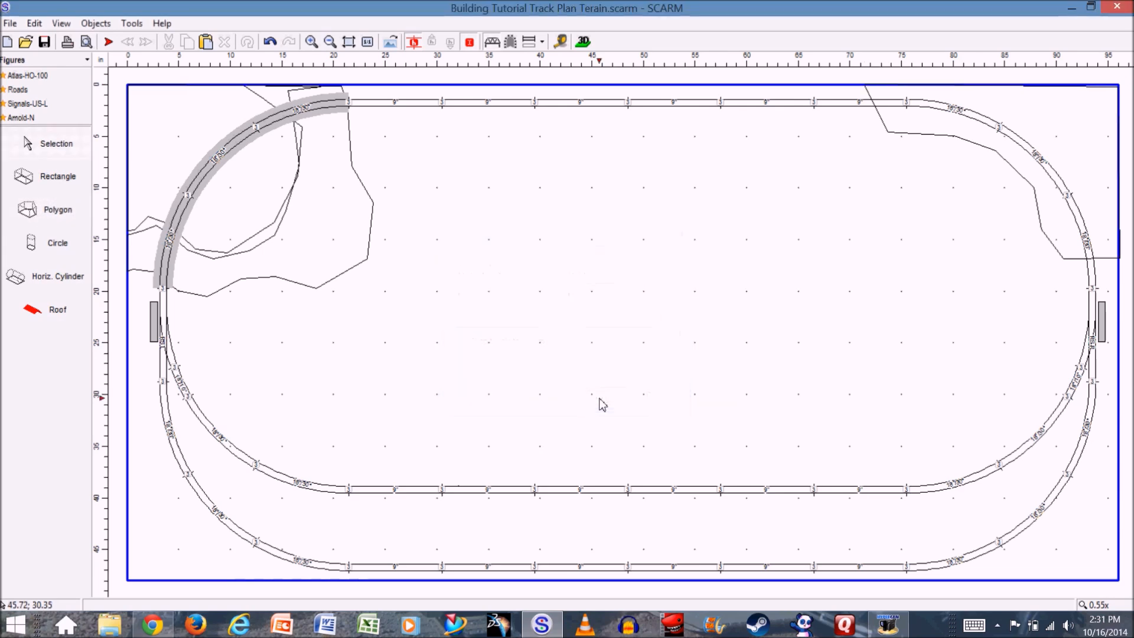
click(583, 42)
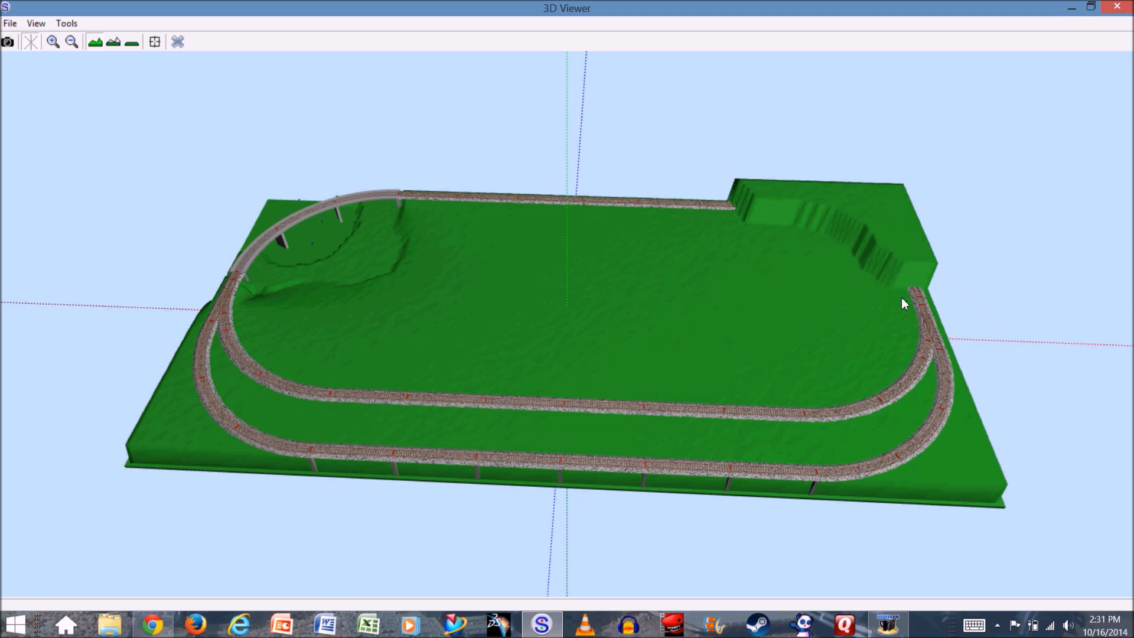
click(179, 41)
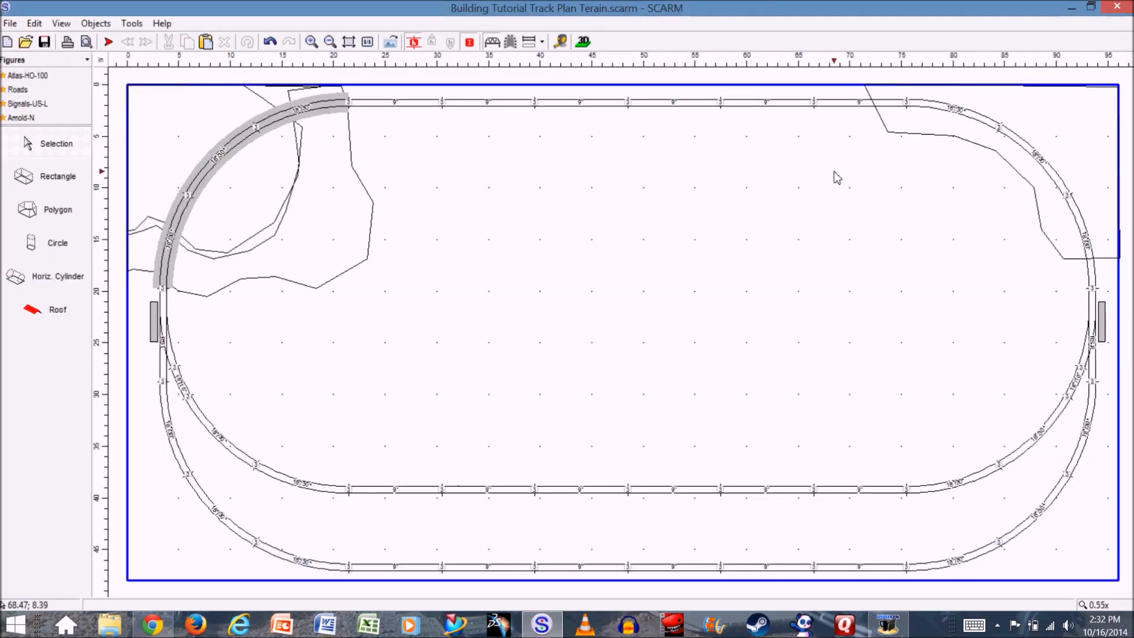
- Select the straight track and the three curved tracks crossing the upper-right corner terrain and turn them into a tunnel
click(861, 104)
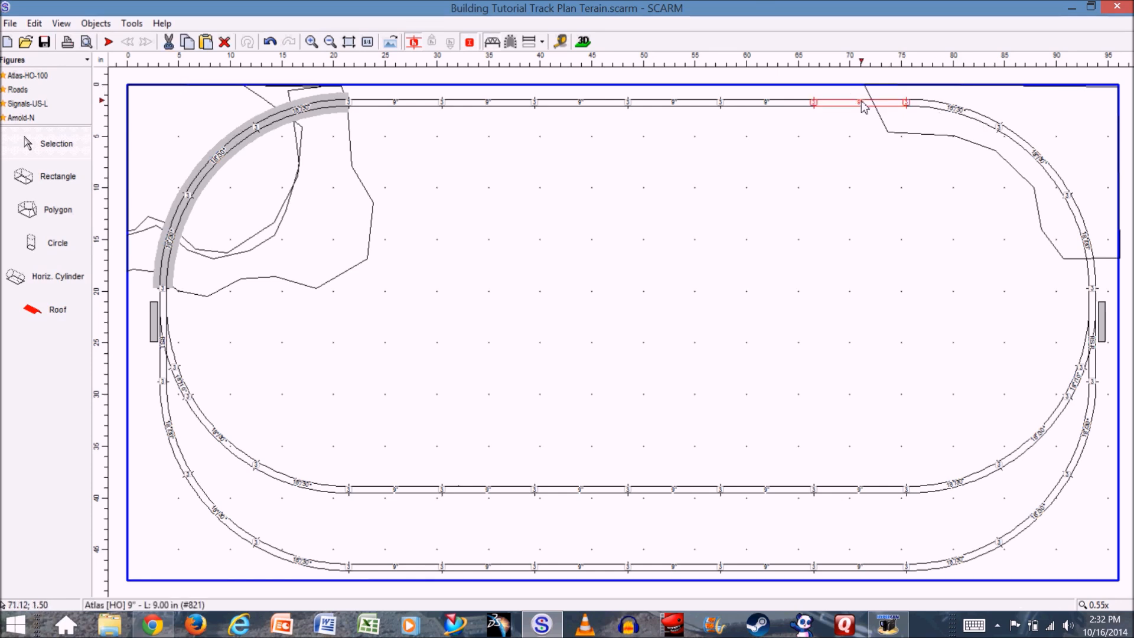
ctrl+click(972, 112)
ctrl+click(1027, 148)
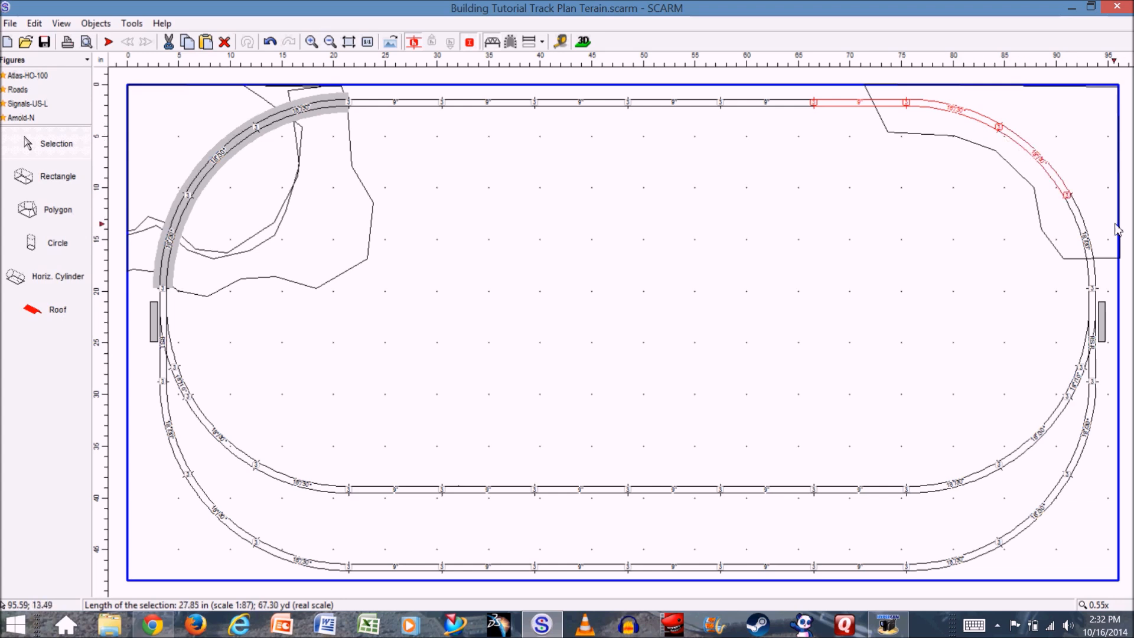
ctrl+click(1088, 240)
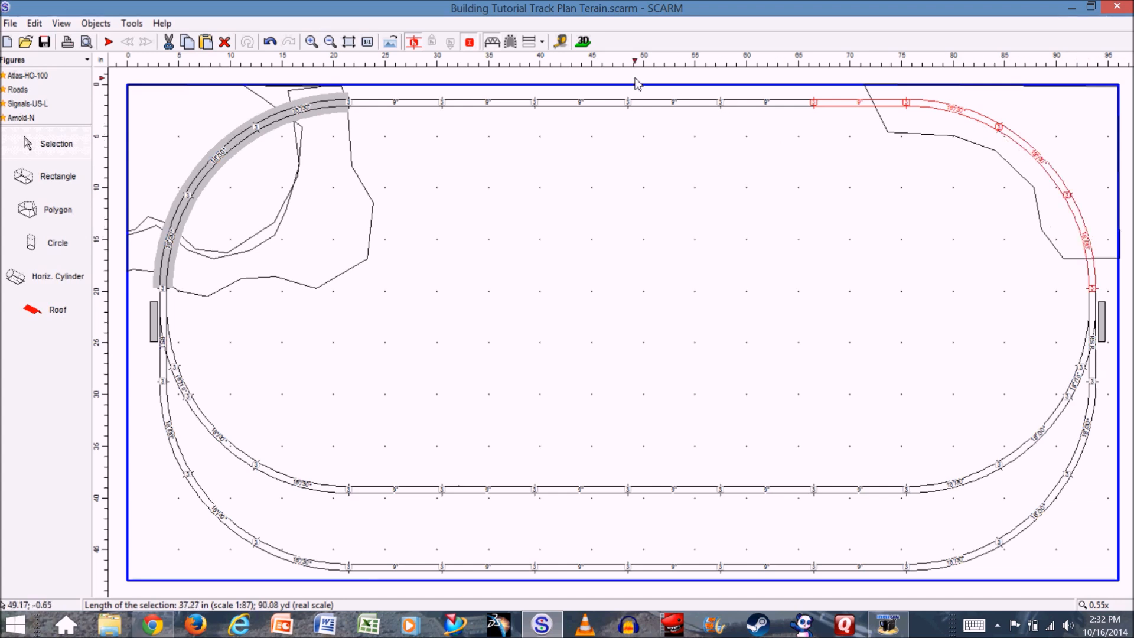
click(511, 43)
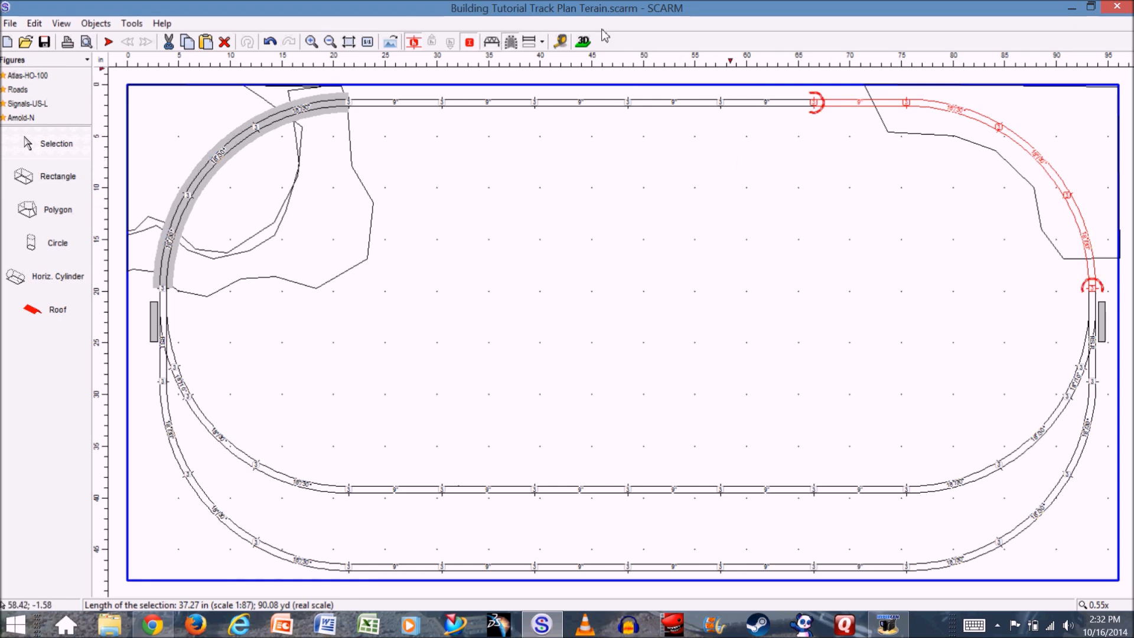
- Inspect the tunnel through the raised corner terrain from several angles in the 3D viewer, and return to the 2D plan
click(584, 42)
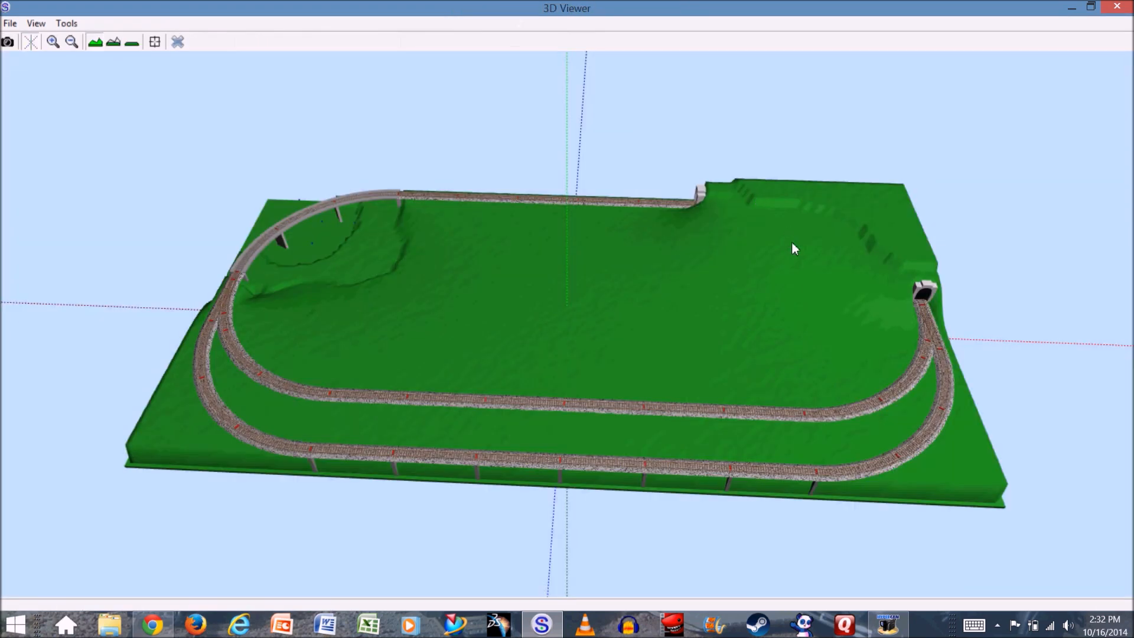
mouse_move(807, 337)
mouse_down()
mouse_move(772, 310)
mouse_move(824, 332)
mouse_move(827, 317)
mouse_move(875, 316)
mouse_move(871, 326)
mouse_move(788, 331)
mouse_up()
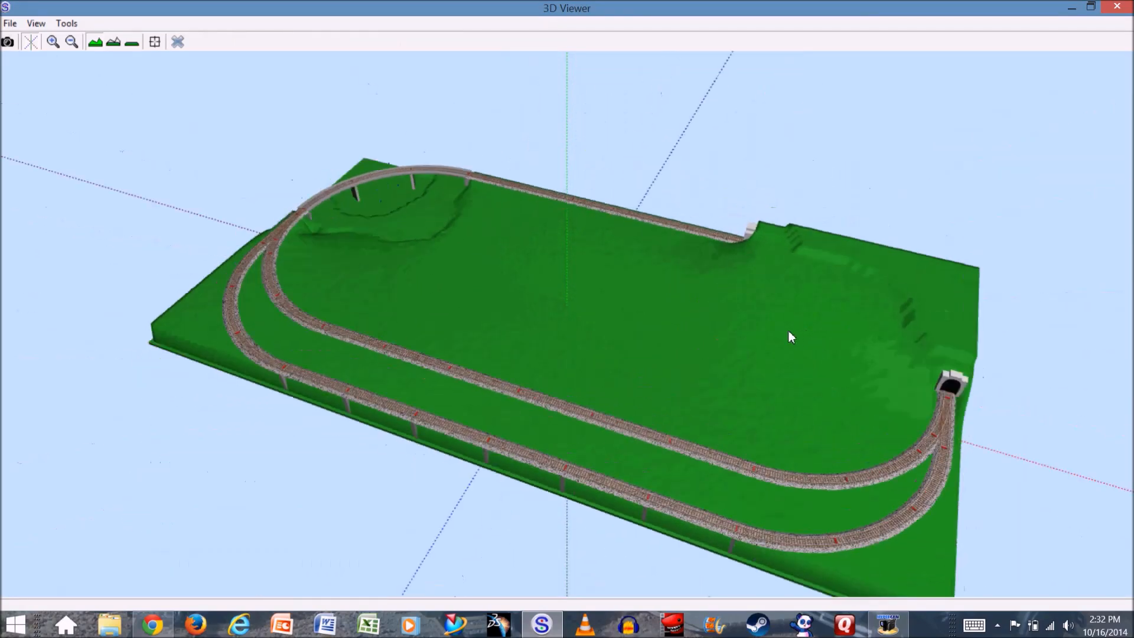
mouse_move(880, 356)
mouse_down()
mouse_move(835, 384)
mouse_move(830, 363)
mouse_move(861, 356)
mouse_up()
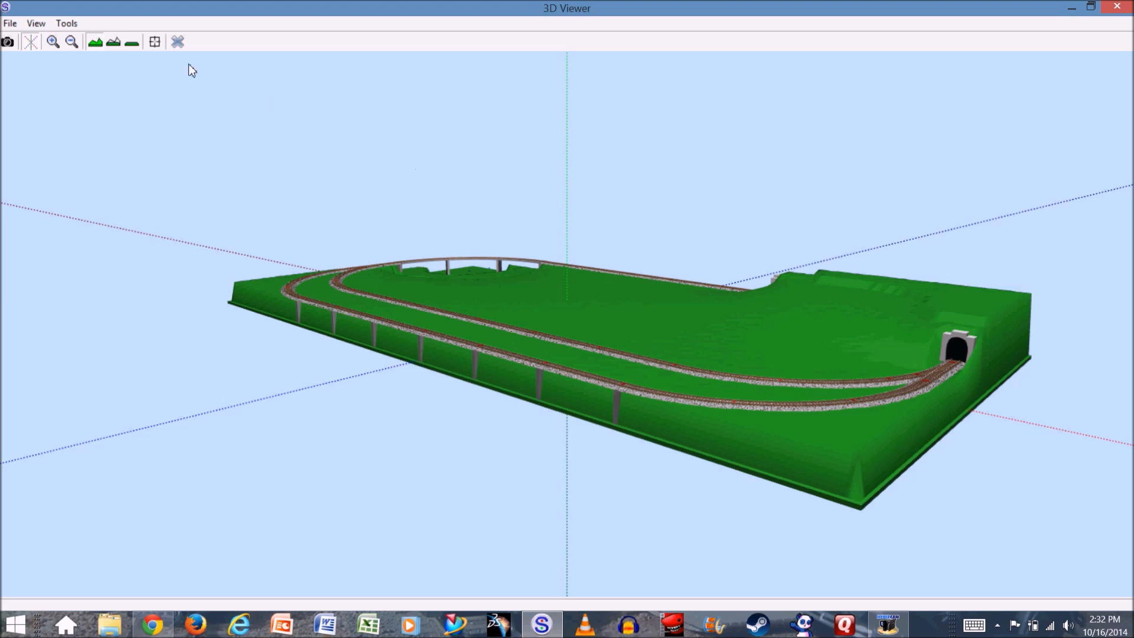
click(177, 46)
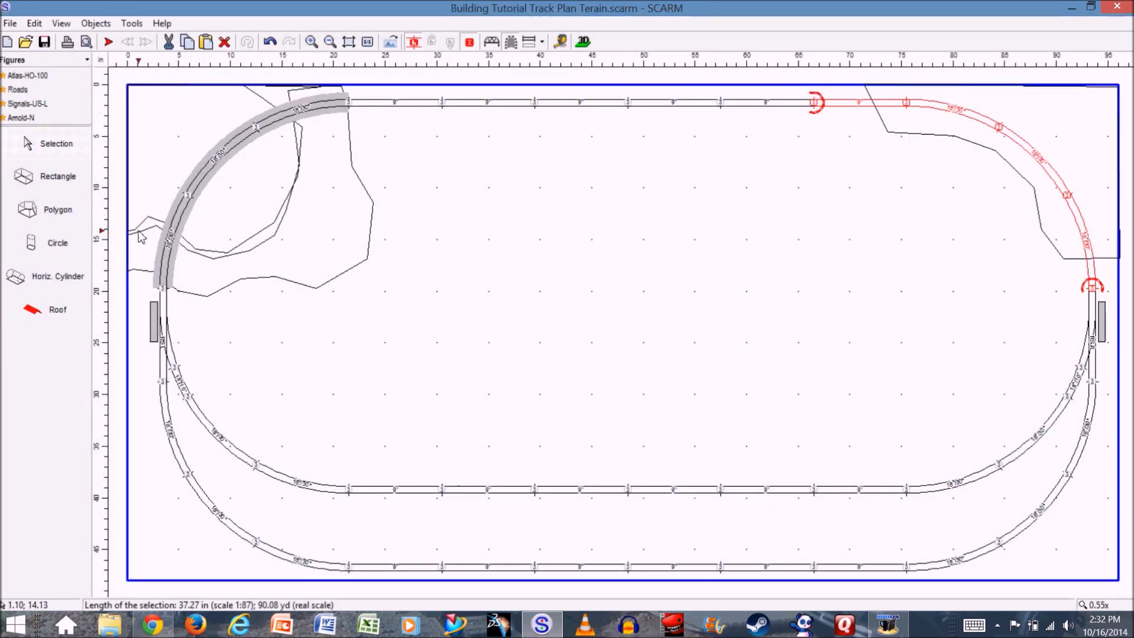
- Draw a smaller closed polygon about 11 by 9 inches inside the upper-right corner polygon
click(58, 212)
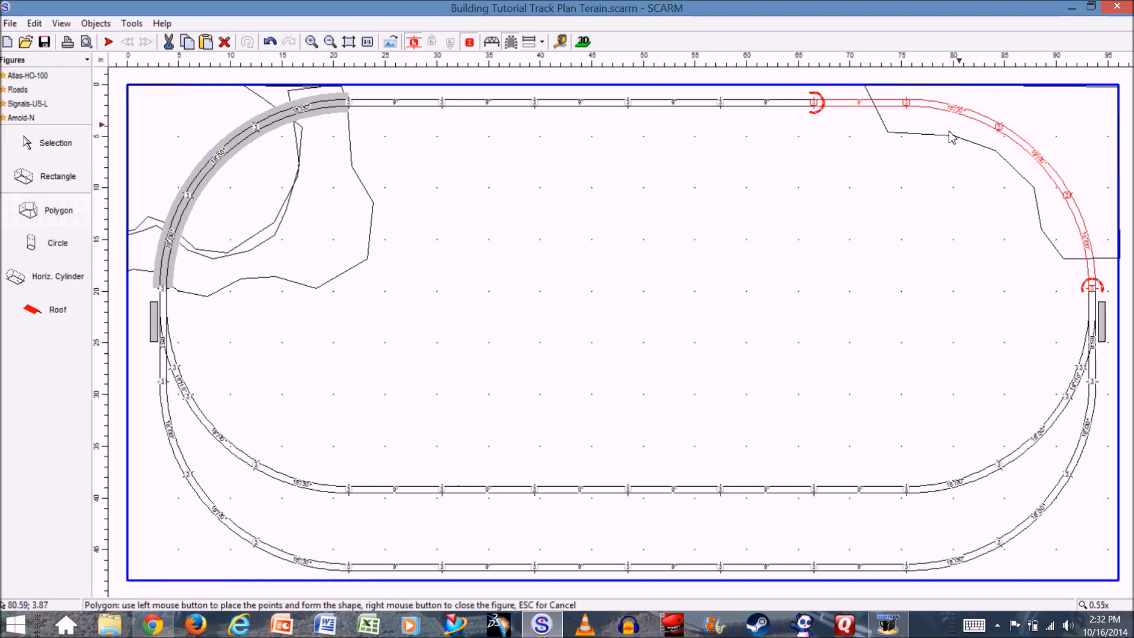
click(990, 105)
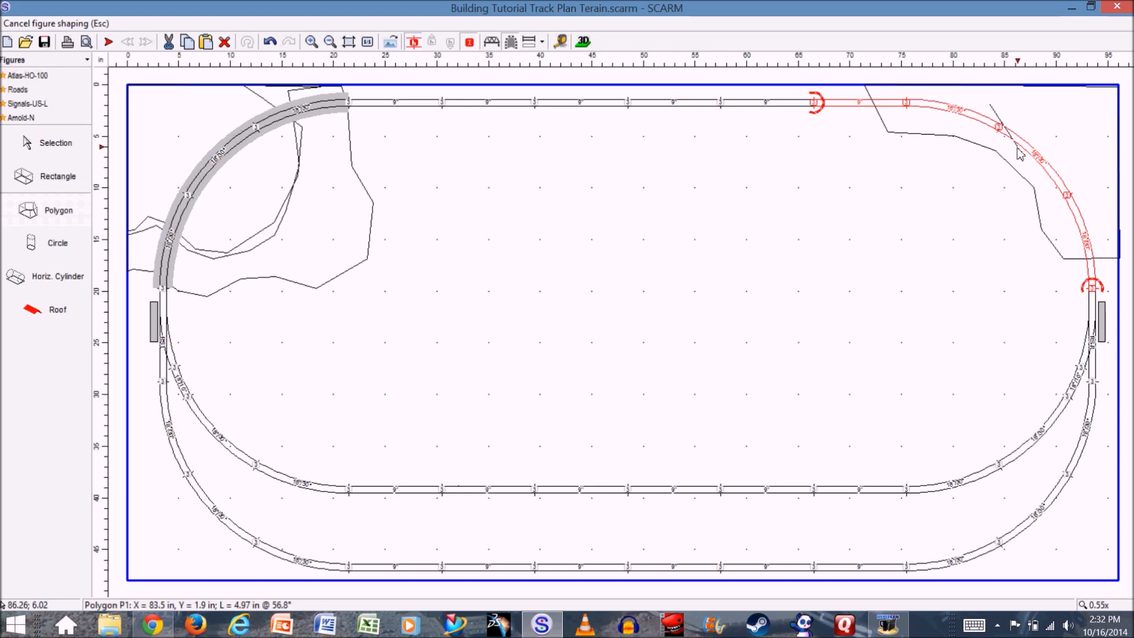
click(1066, 191)
click(1102, 189)
click(1103, 155)
click(1099, 107)
click(1059, 98)
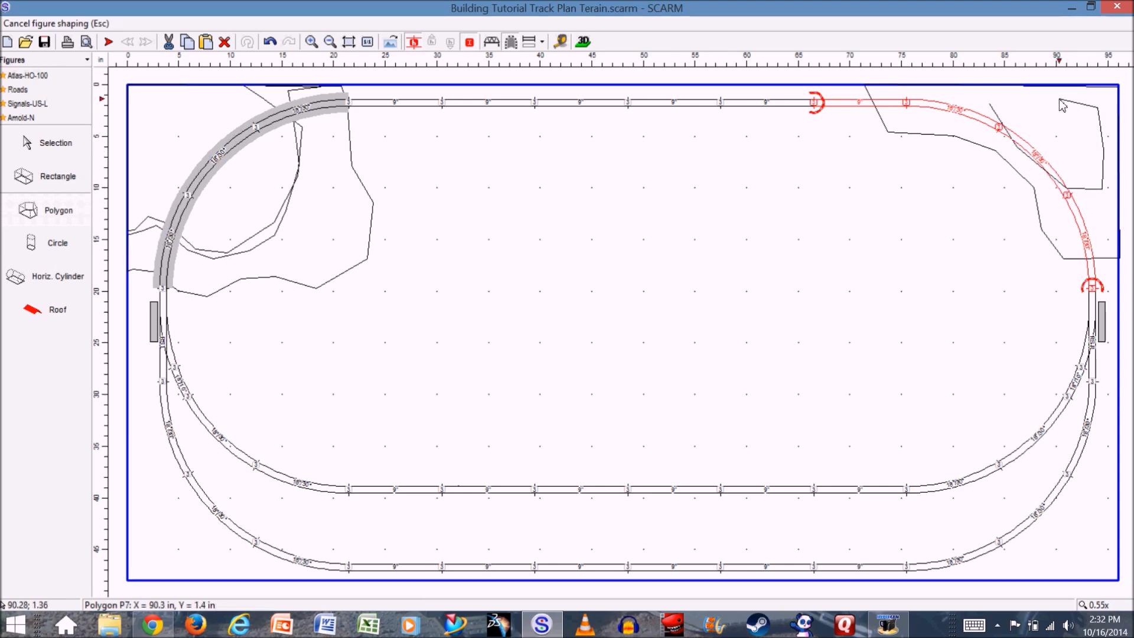
click(992, 105)
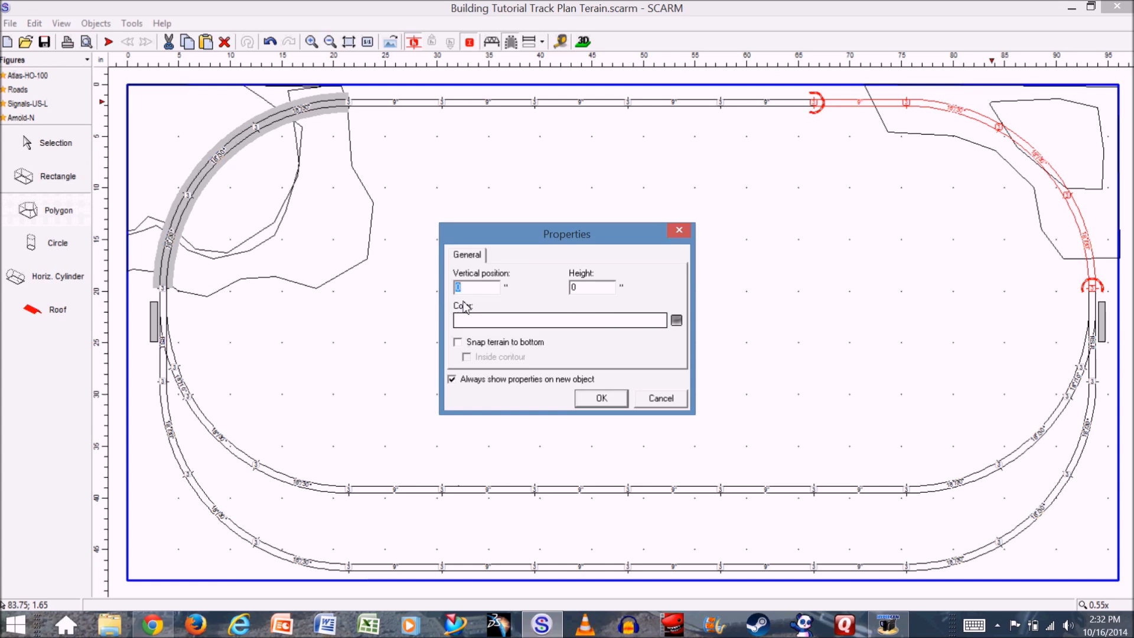
- Set the smaller polygon's vertical position to 9 inches and colour to Transparent, with terrain snapped to its bottom
text(9)
click(676, 321)
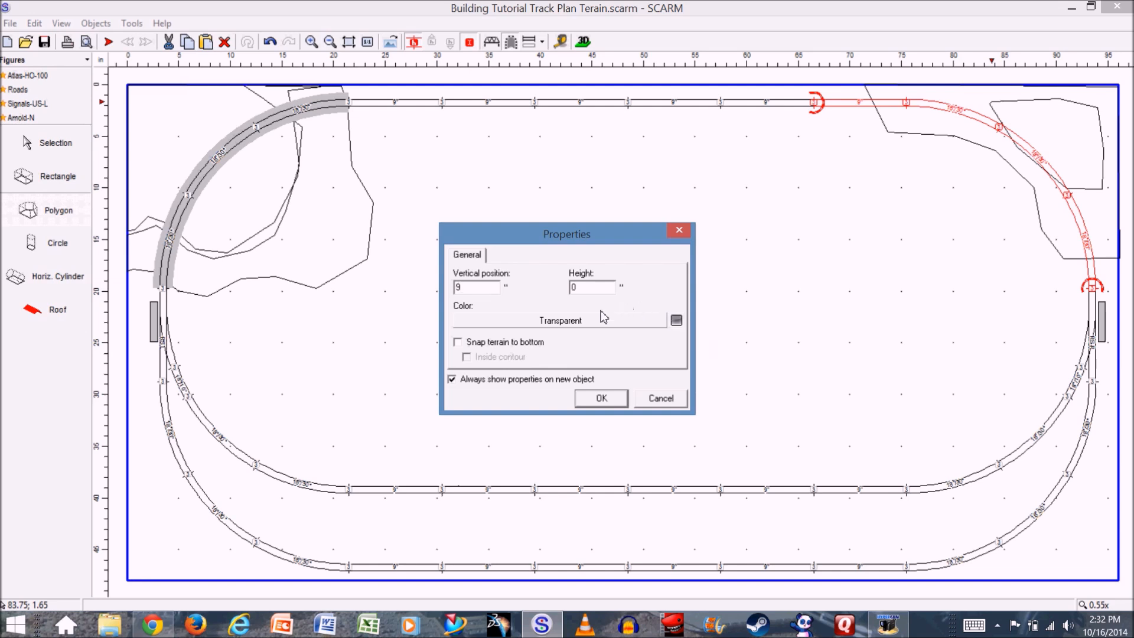
click(458, 343)
click(600, 399)
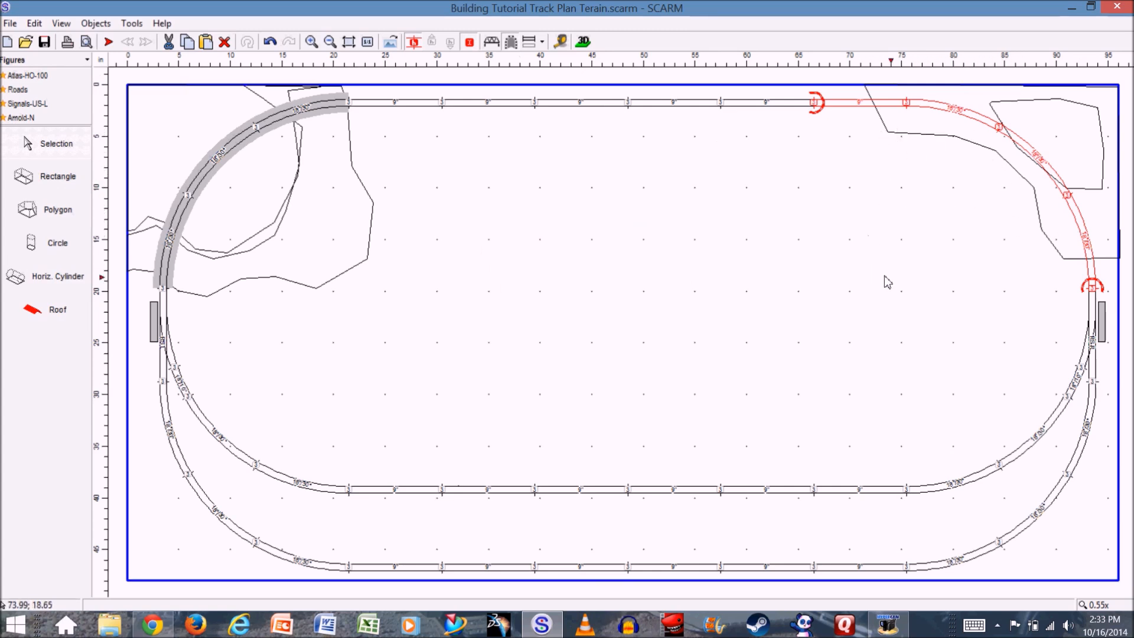
- Draw a large rounded polygon about 22 by 26 inches inside the right end of the loop, along the corner polygon's inner edge
click(48, 177)
key(Escape)
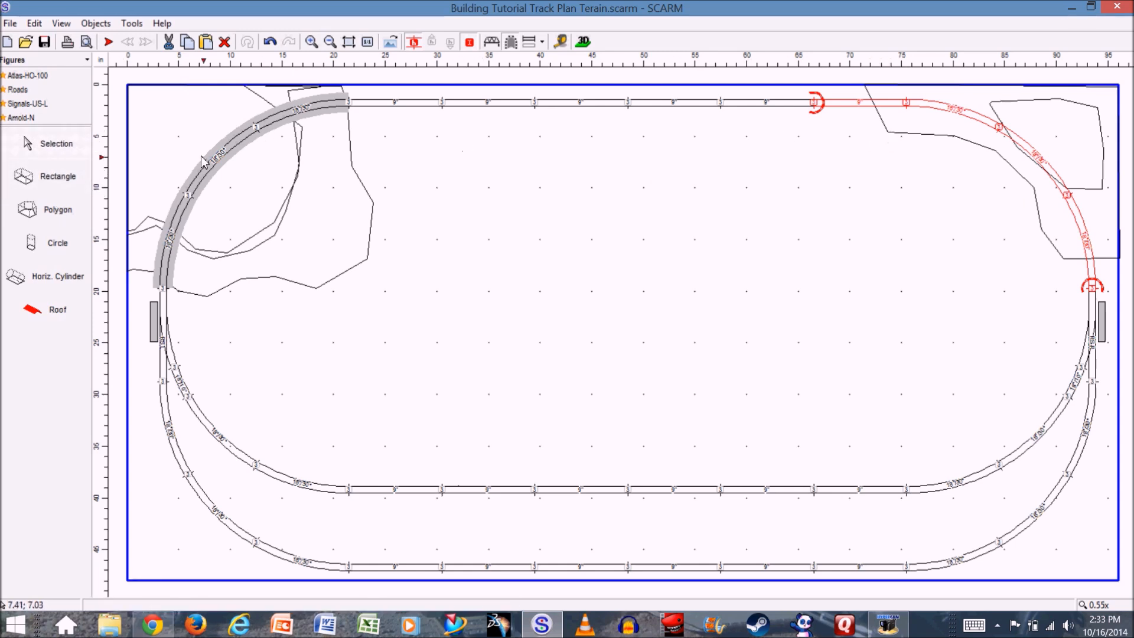
click(46, 212)
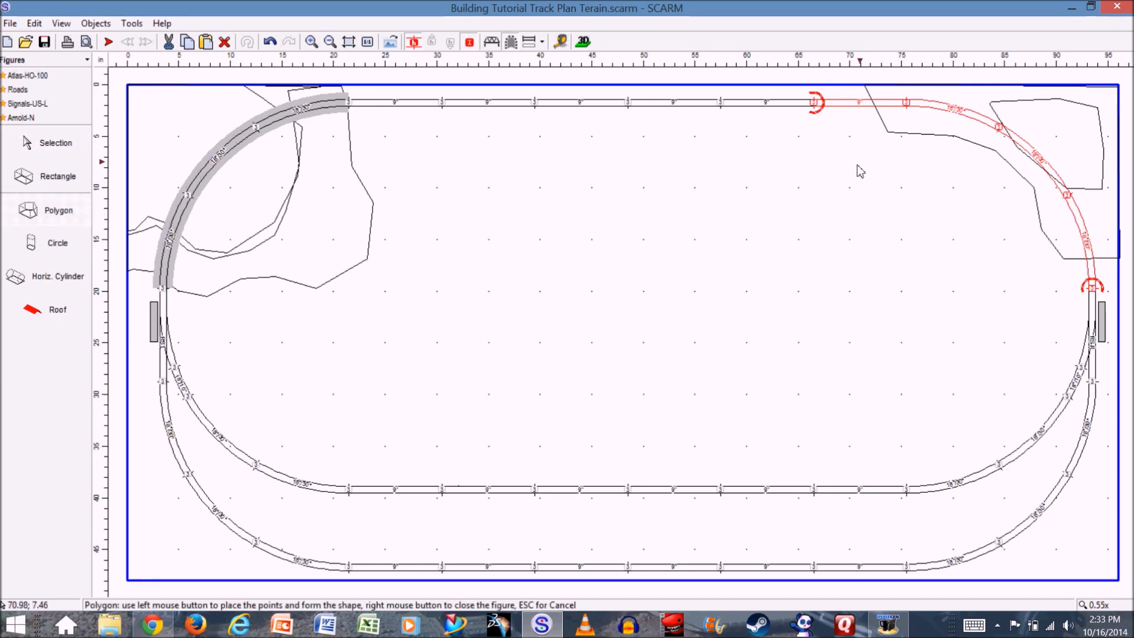
click(887, 132)
click(891, 177)
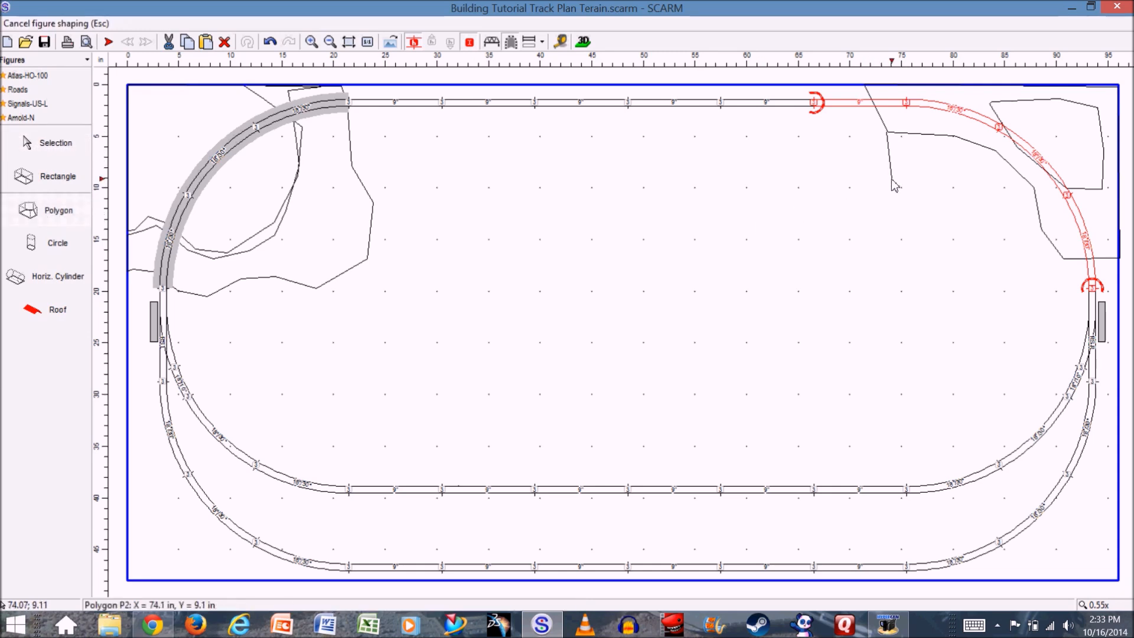
click(875, 198)
click(858, 243)
click(838, 297)
click(854, 349)
click(911, 394)
click(985, 397)
click(1027, 362)
click(1037, 317)
click(1040, 268)
click(1062, 258)
click(1038, 208)
click(1027, 188)
click(967, 140)
click(904, 127)
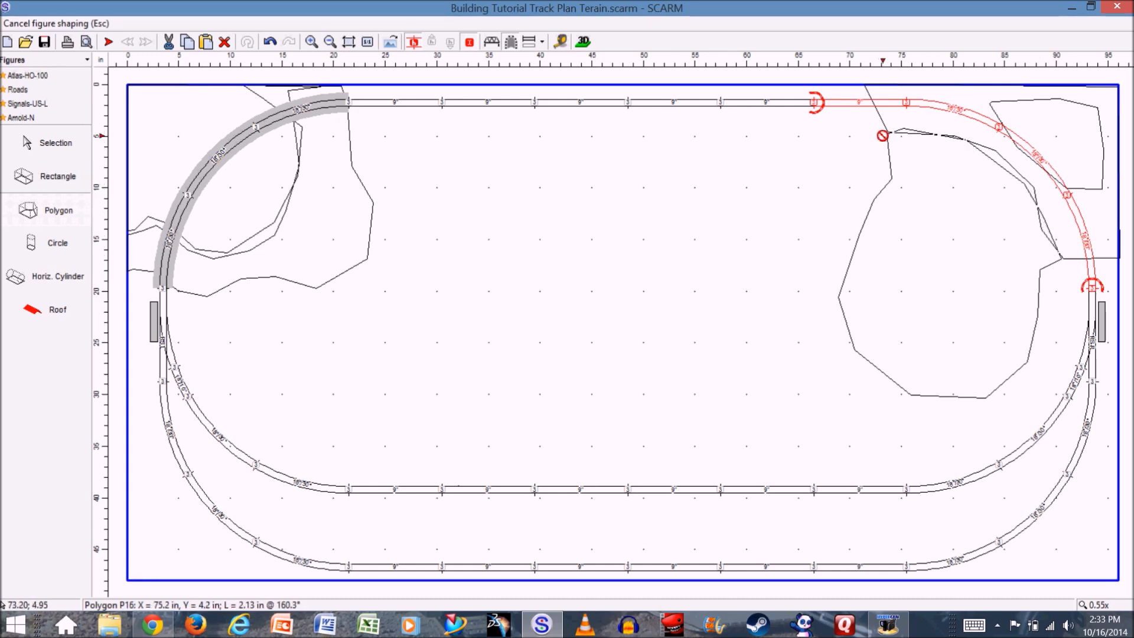
click(890, 138)
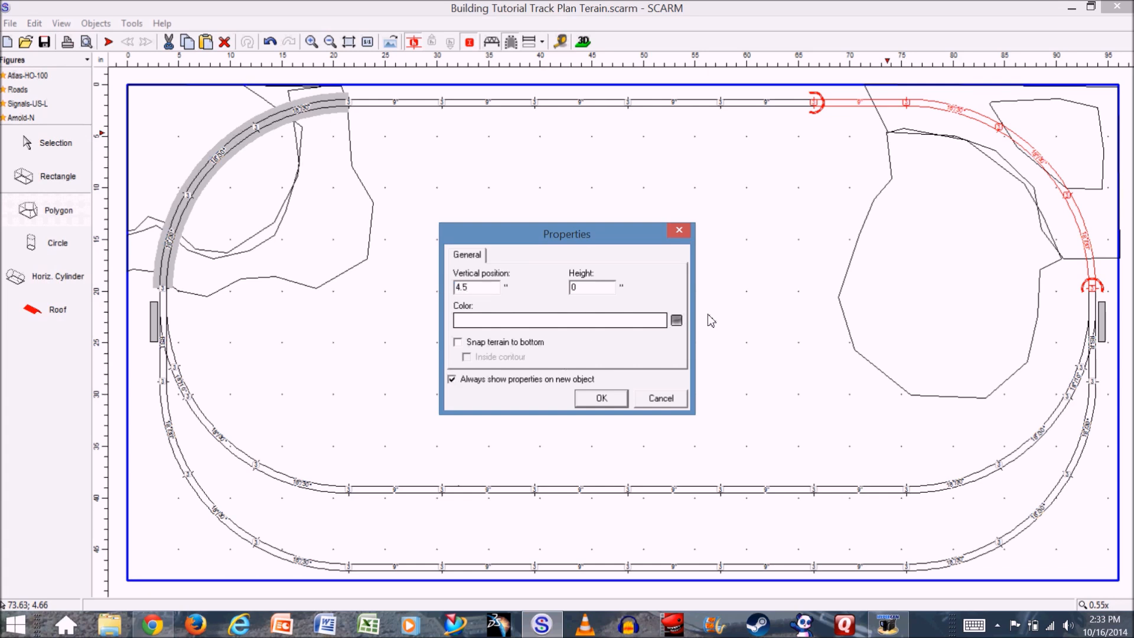
- Give the rounded polygon a vertical position of 4.5 inches, colour Transparent, and terrain snapped to its bottom
click(676, 320)
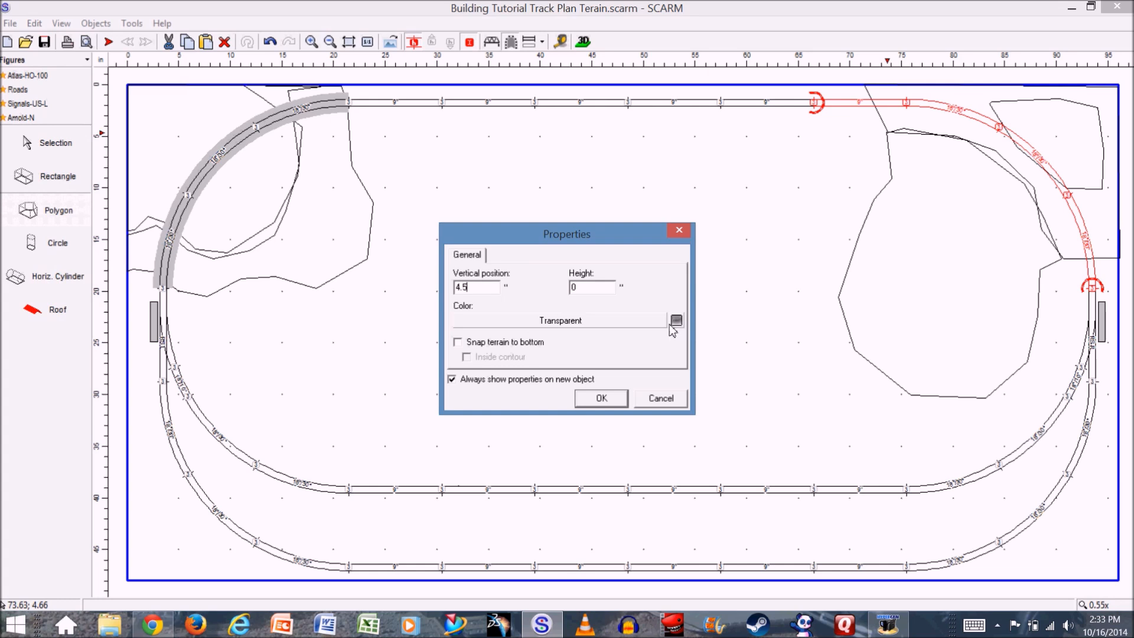
click(458, 342)
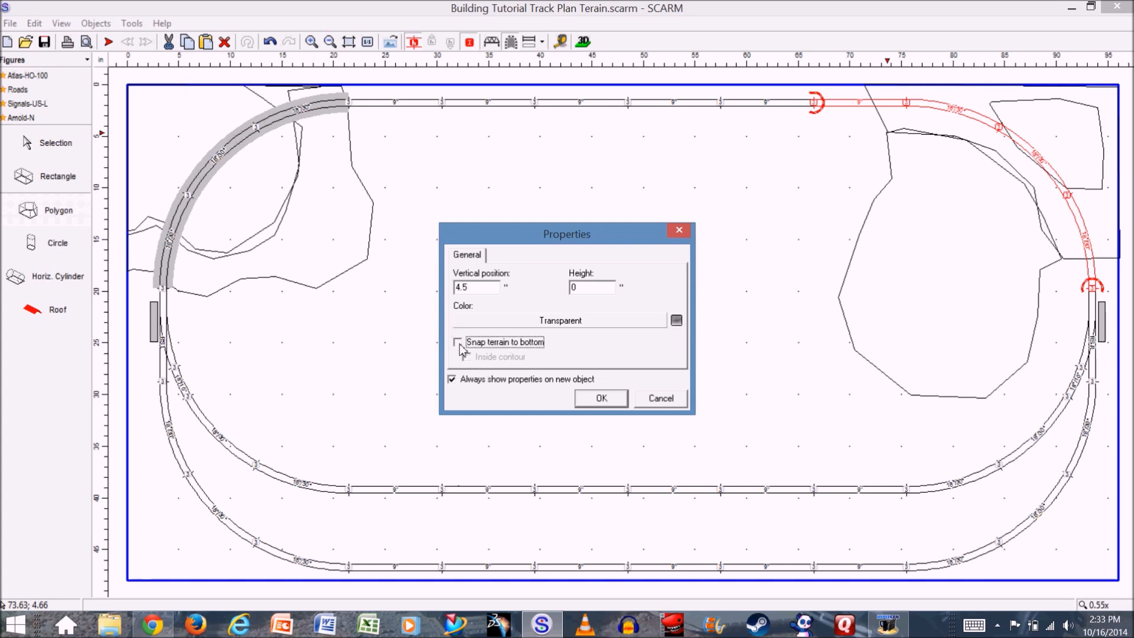
click(601, 399)
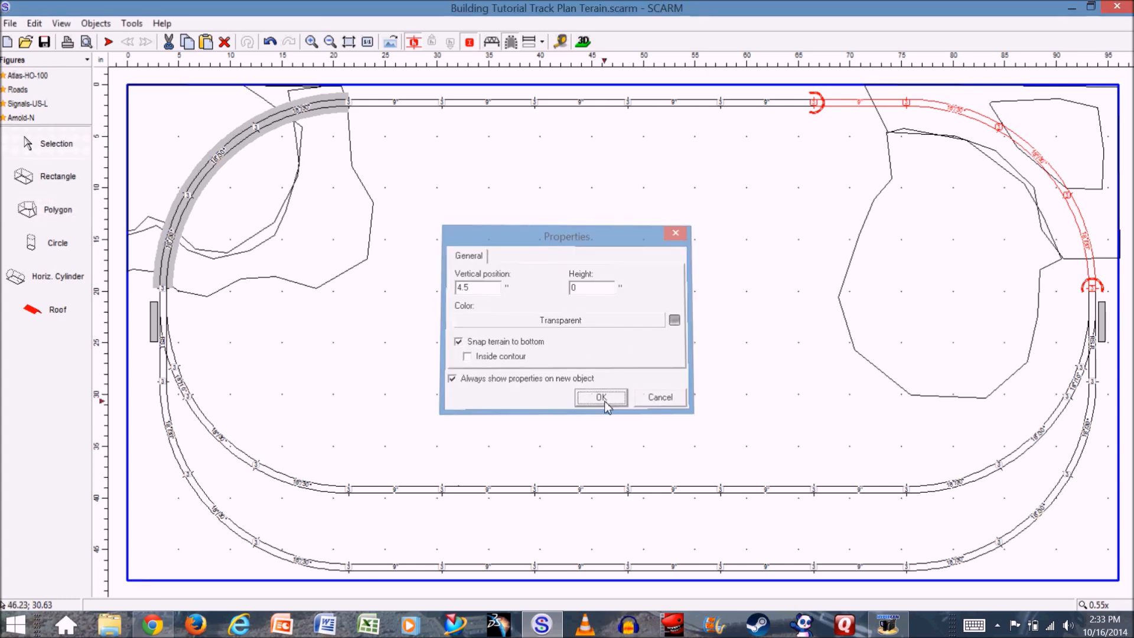
- Examine the stepped hill, tunnel and bridge from different angles in the 3D viewer, and return to the 2D plan
click(584, 42)
drag(660, 293, 691, 322)
drag(875, 347, 850, 342)
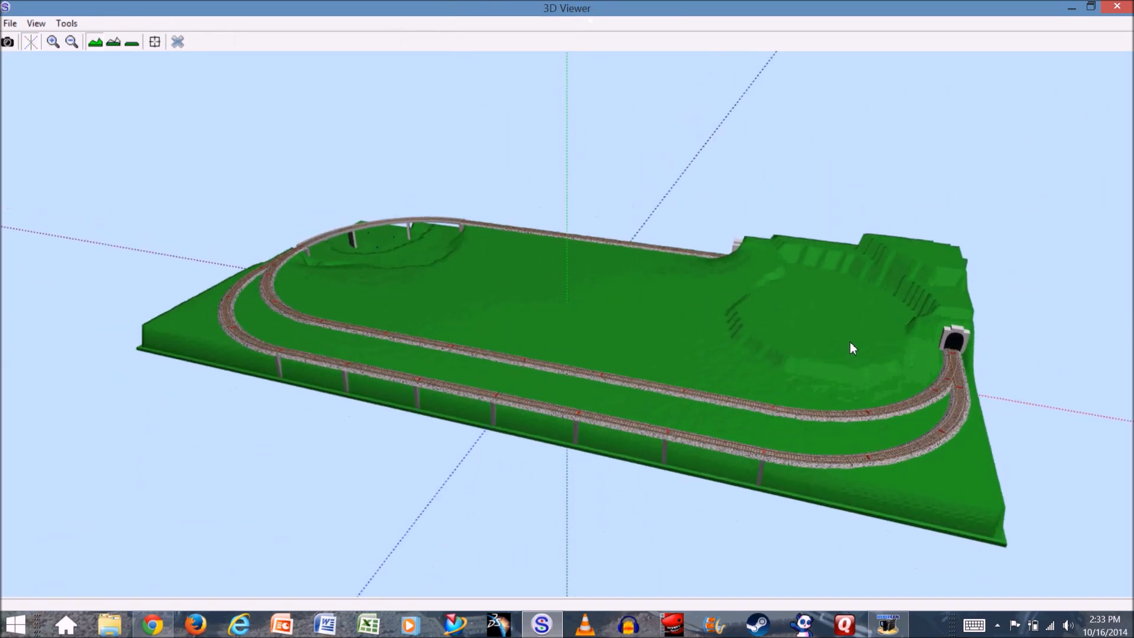
drag(954, 357, 843, 353)
drag(558, 337, 383, 291)
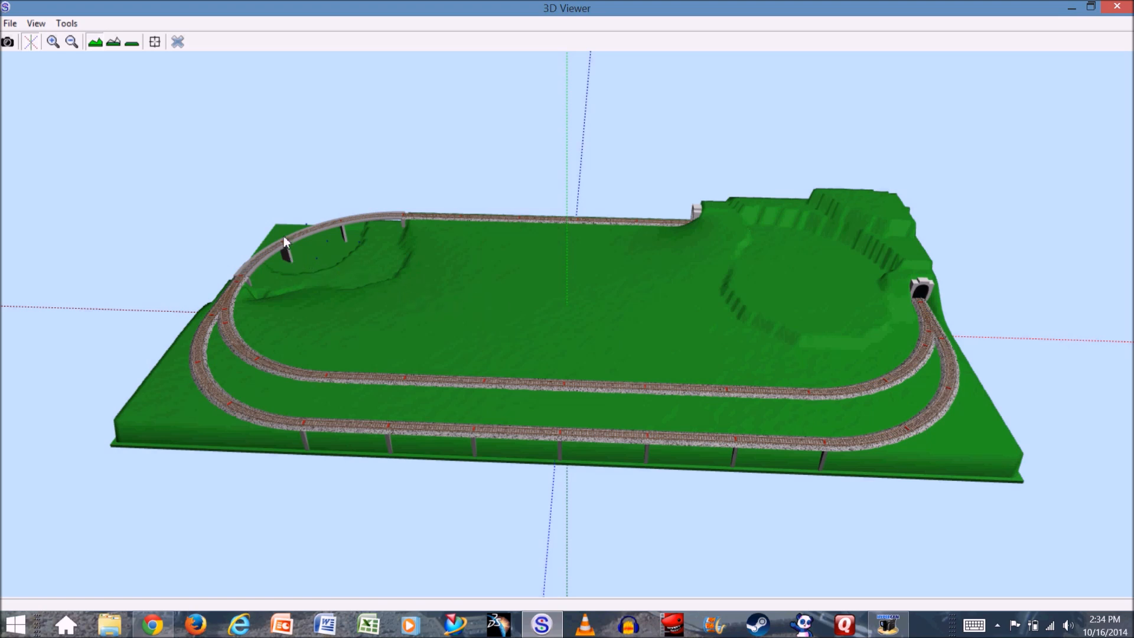
click(178, 45)
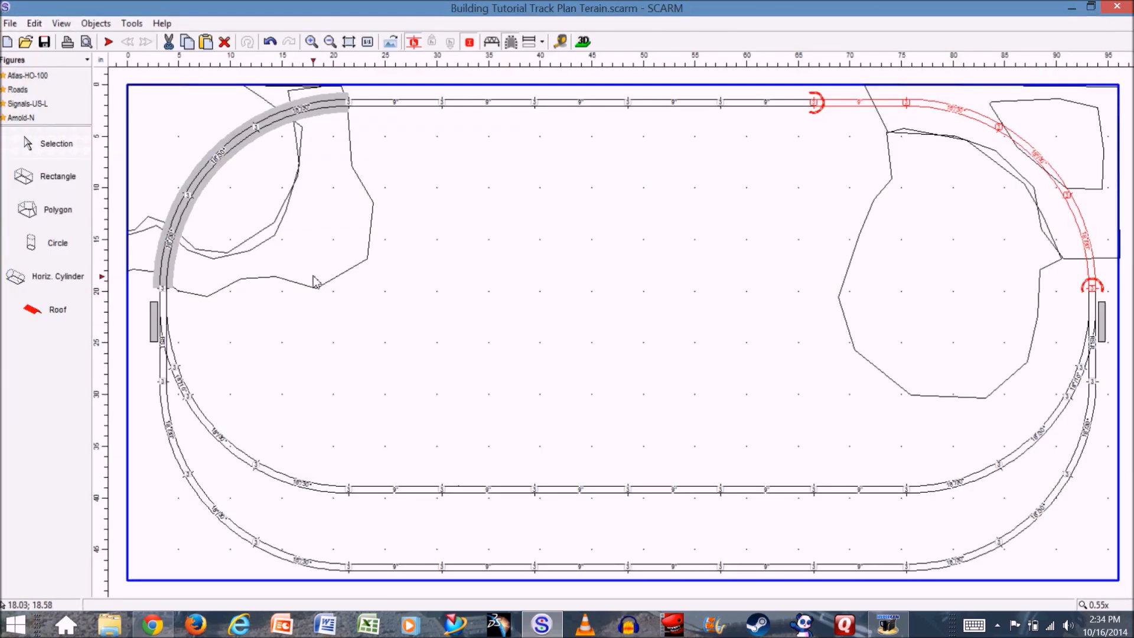
- Draw a closed irregular pond polygon about 18 by 15 inches in the open area slightly left of the layout's centre
click(50, 212)
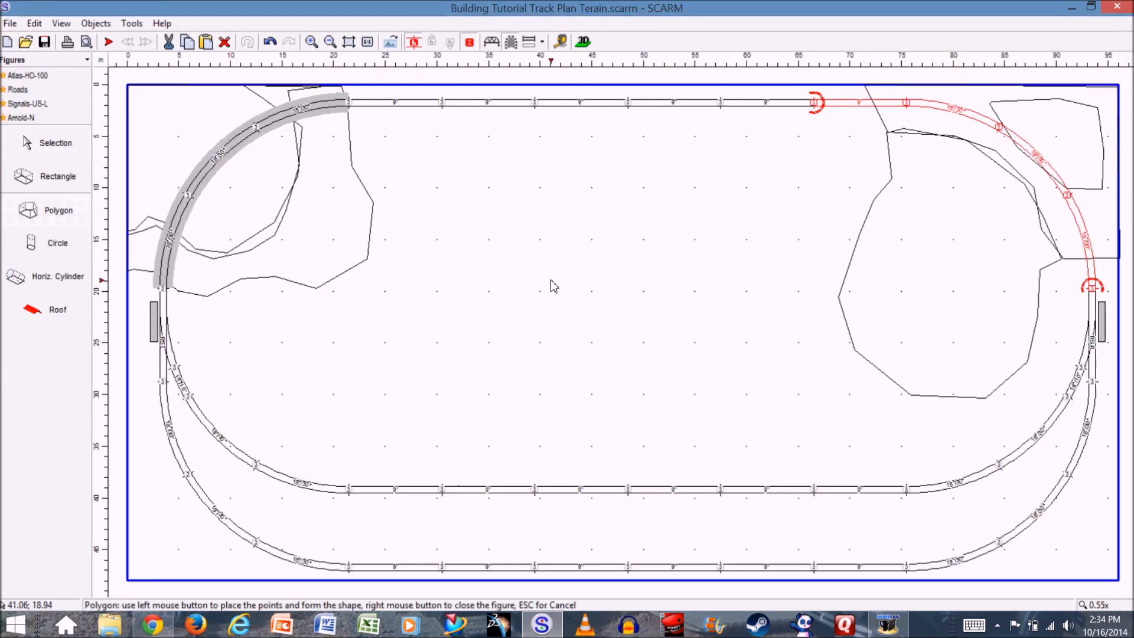
click(512, 286)
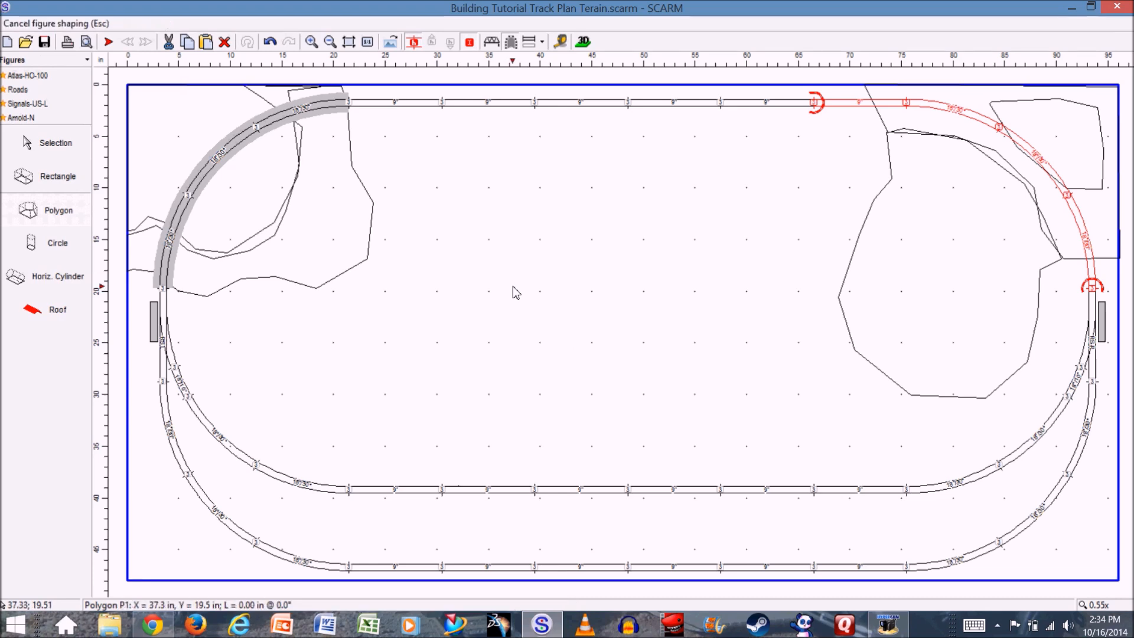
click(552, 273)
click(584, 270)
click(602, 281)
click(626, 312)
click(627, 334)
click(629, 350)
click(622, 366)
click(618, 383)
click(611, 397)
click(597, 405)
click(569, 418)
click(558, 421)
click(546, 423)
click(525, 427)
click(508, 423)
click(494, 416)
click(479, 409)
click(464, 394)
click(460, 379)
click(452, 367)
click(446, 354)
click(444, 344)
click(449, 328)
click(463, 317)
click(473, 310)
click(478, 303)
click(484, 291)
click(492, 288)
click(496, 287)
click(502, 288)
click(509, 288)
click(513, 287)
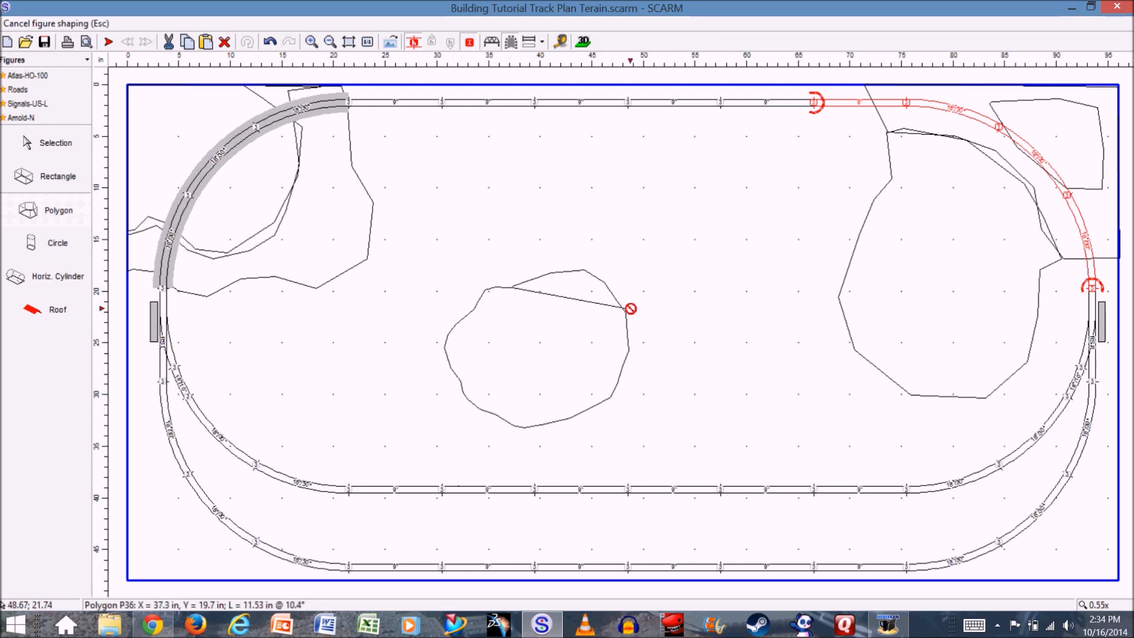
click(519, 290)
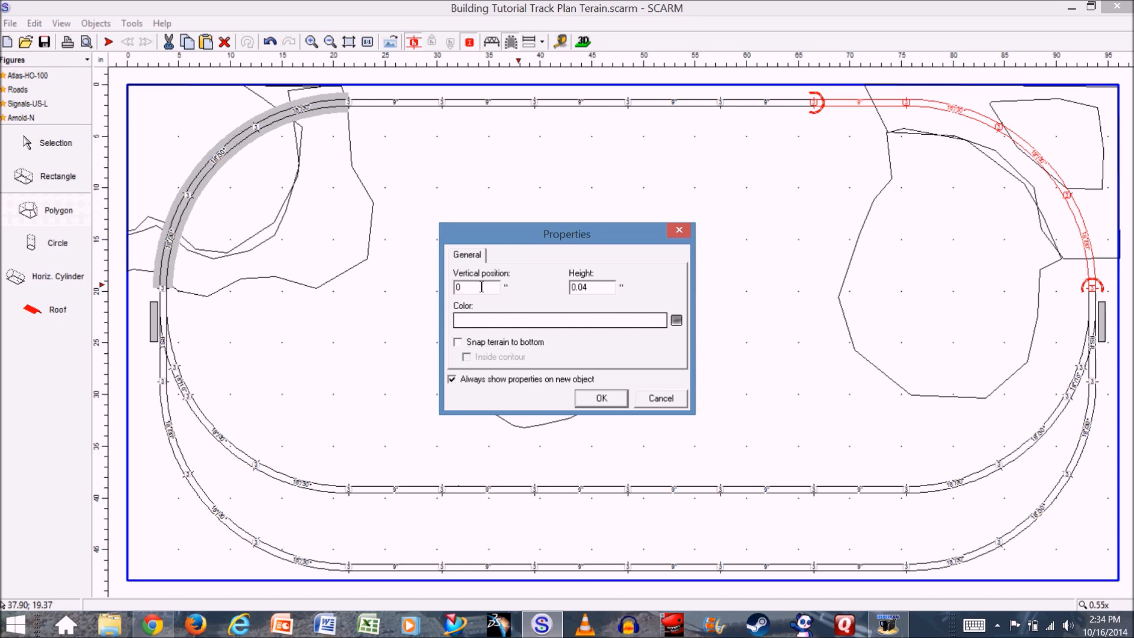
- Set the pond polygon's vertical position to 3 inches and its colour to dark blue (RGB 0, 0, 128)
text(3)
click(593, 324)
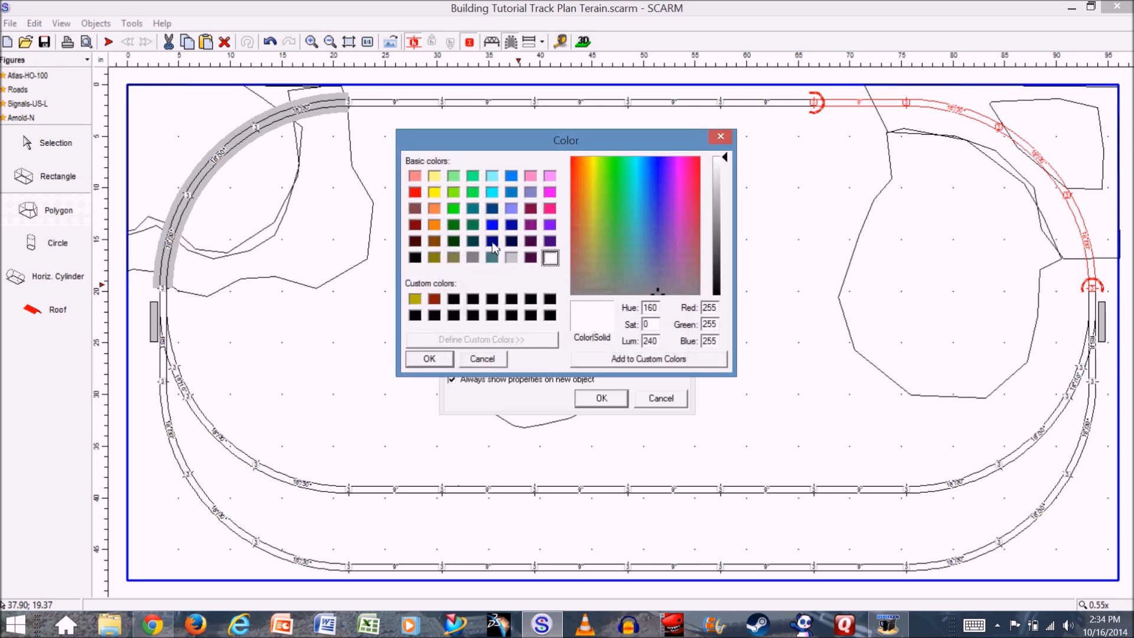
click(492, 241)
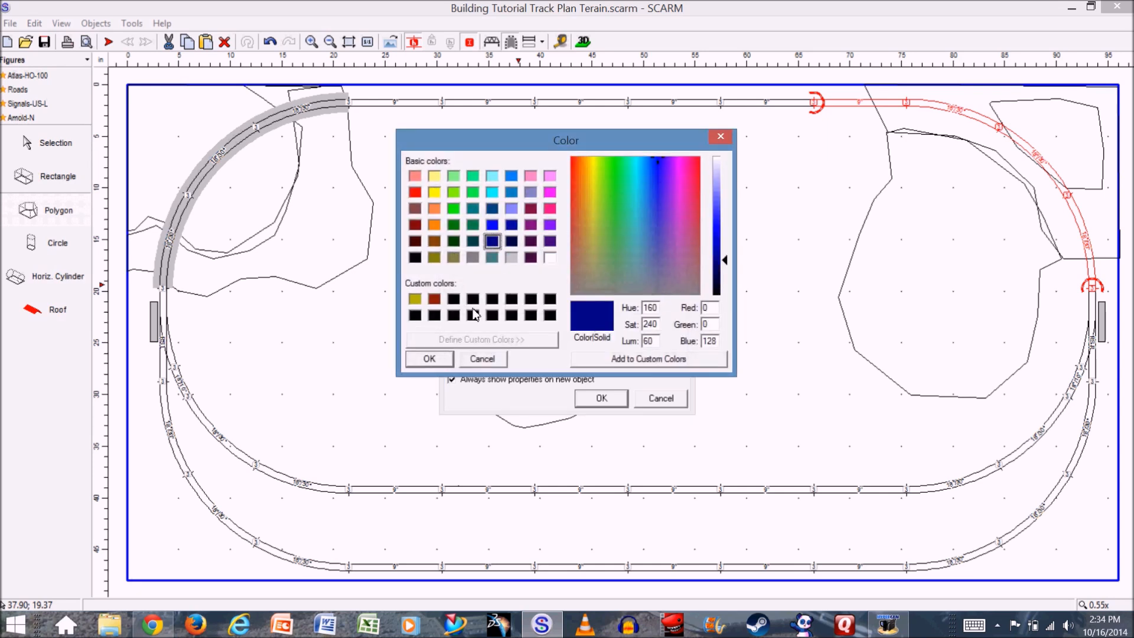
click(439, 368)
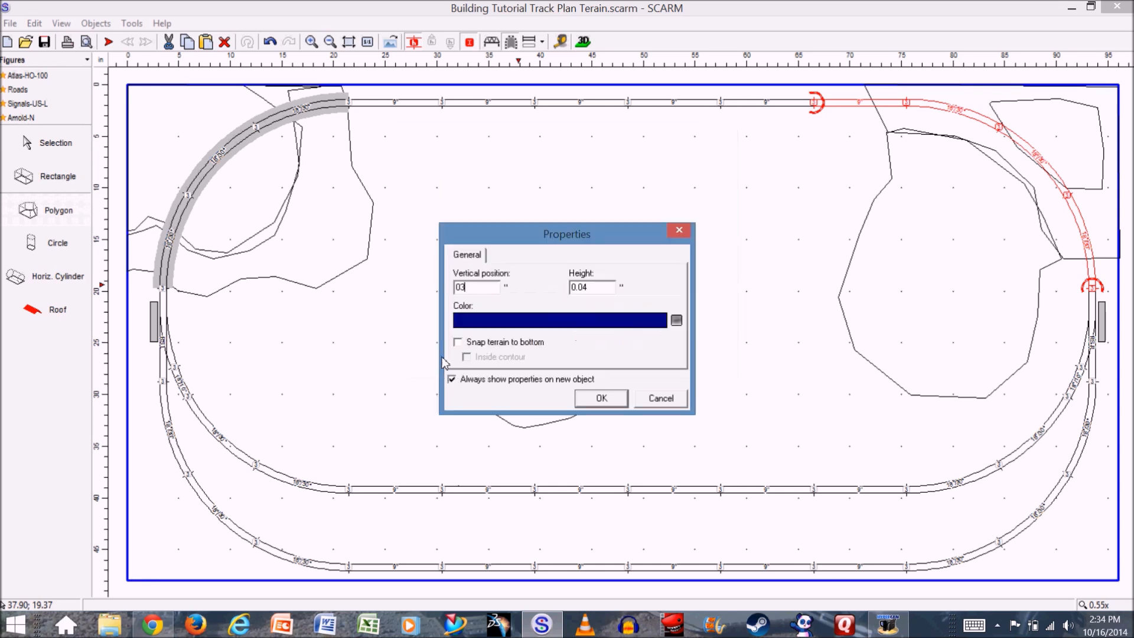
click(611, 405)
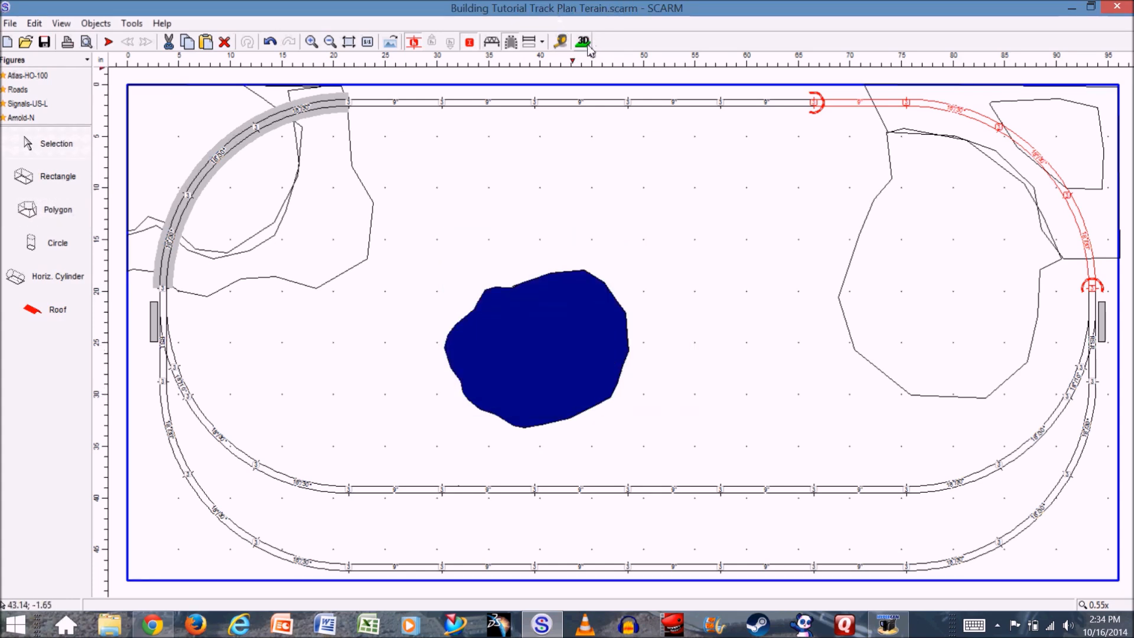
- Inspect the pond's surface against the terrain in the 3D viewer and return to the 2D plan
click(583, 41)
drag(597, 319, 540, 345)
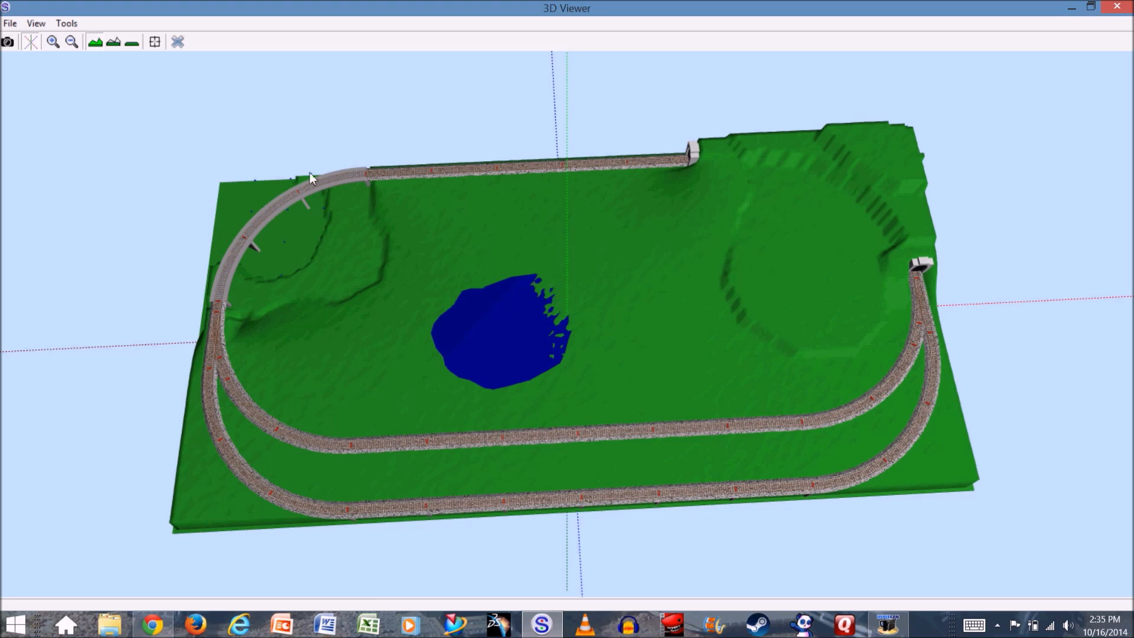
click(177, 42)
- Snap the terrain to the bottom of the pond polygon
click(583, 366)
right_click(579, 355)
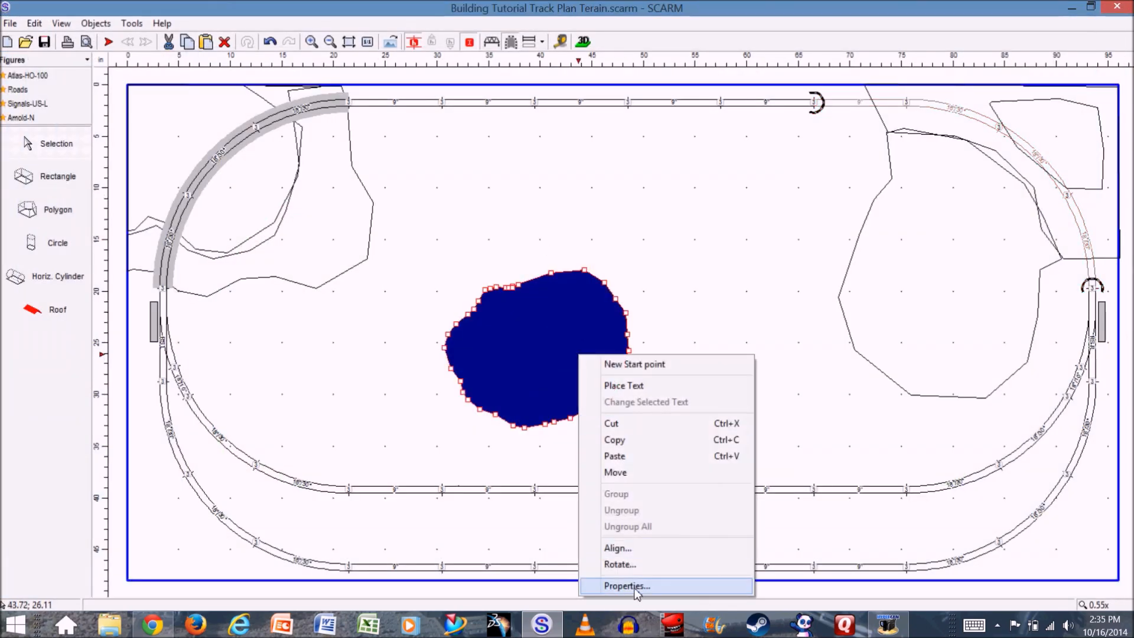
click(637, 586)
click(458, 342)
click(601, 398)
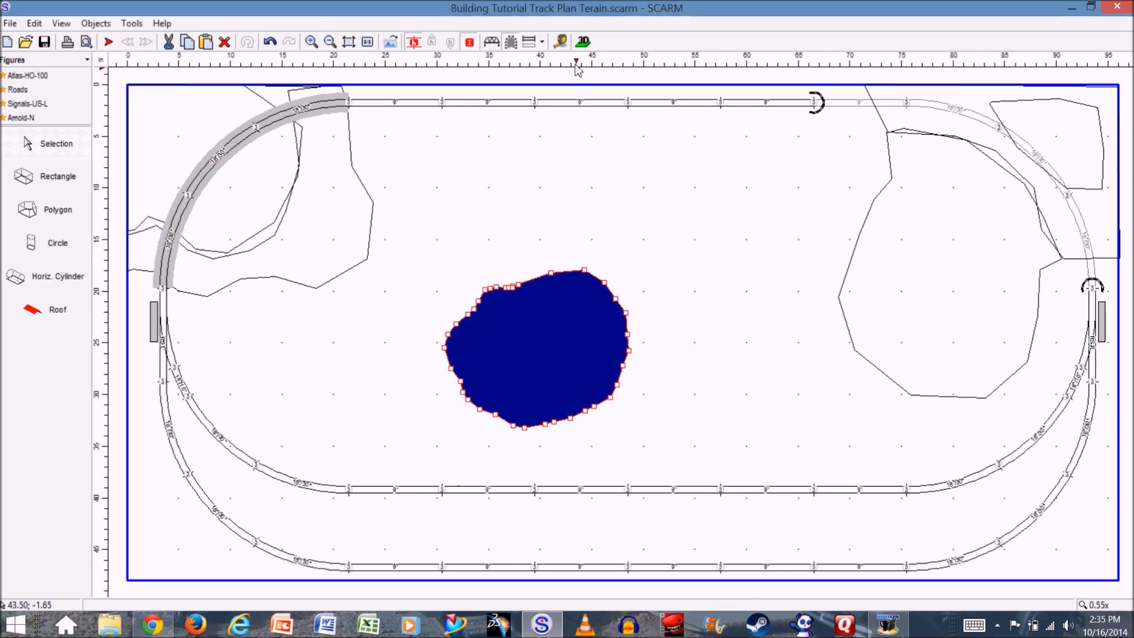
- Examine the pond and surrounding terrain from several angles in the 3D viewer, and return to the 2D plan
click(582, 41)
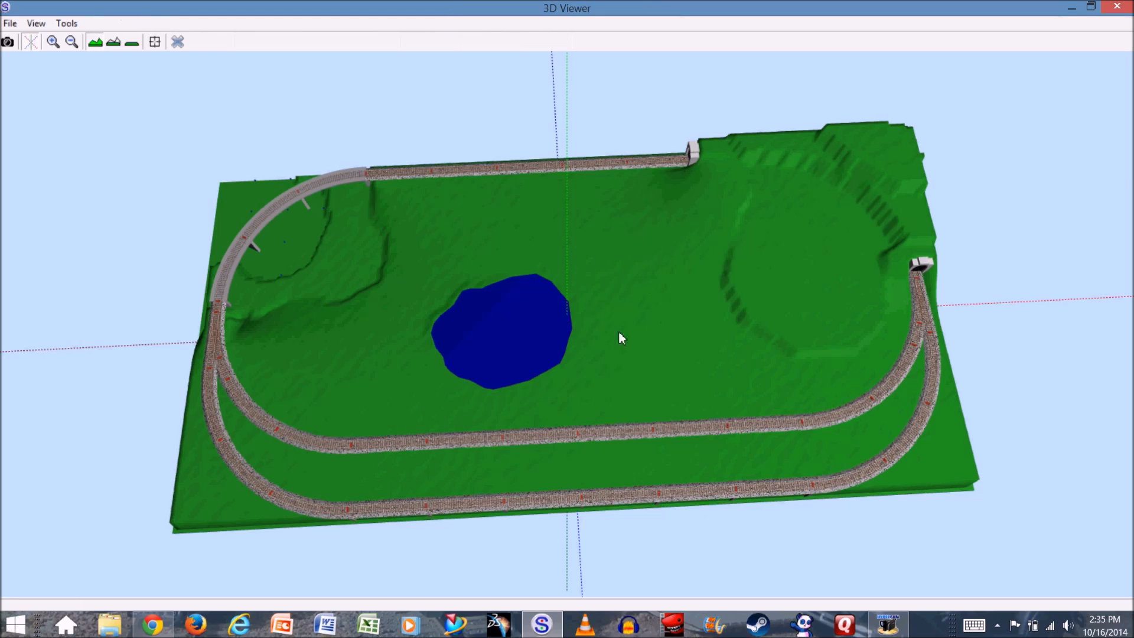
drag(478, 378, 406, 356)
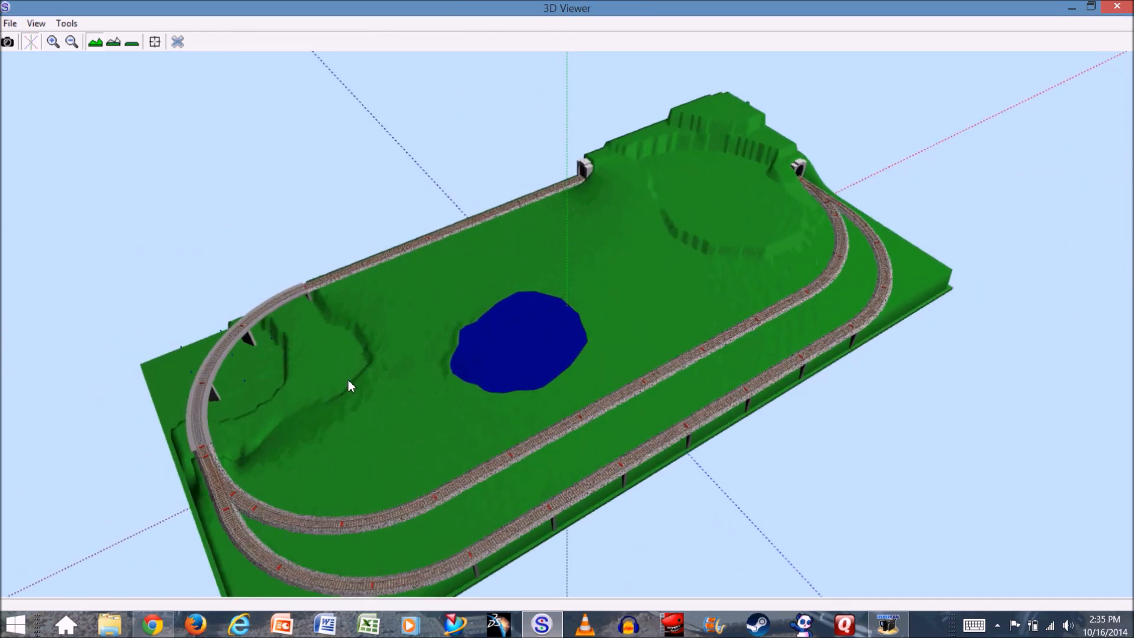
drag(329, 392, 469, 419)
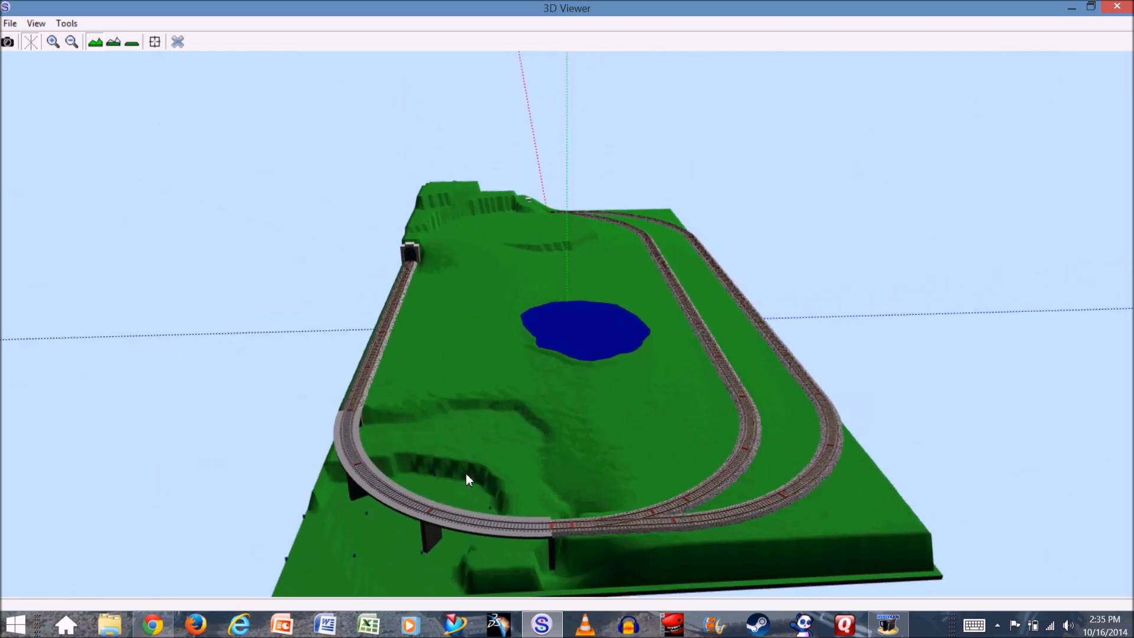
drag(519, 437, 459, 456)
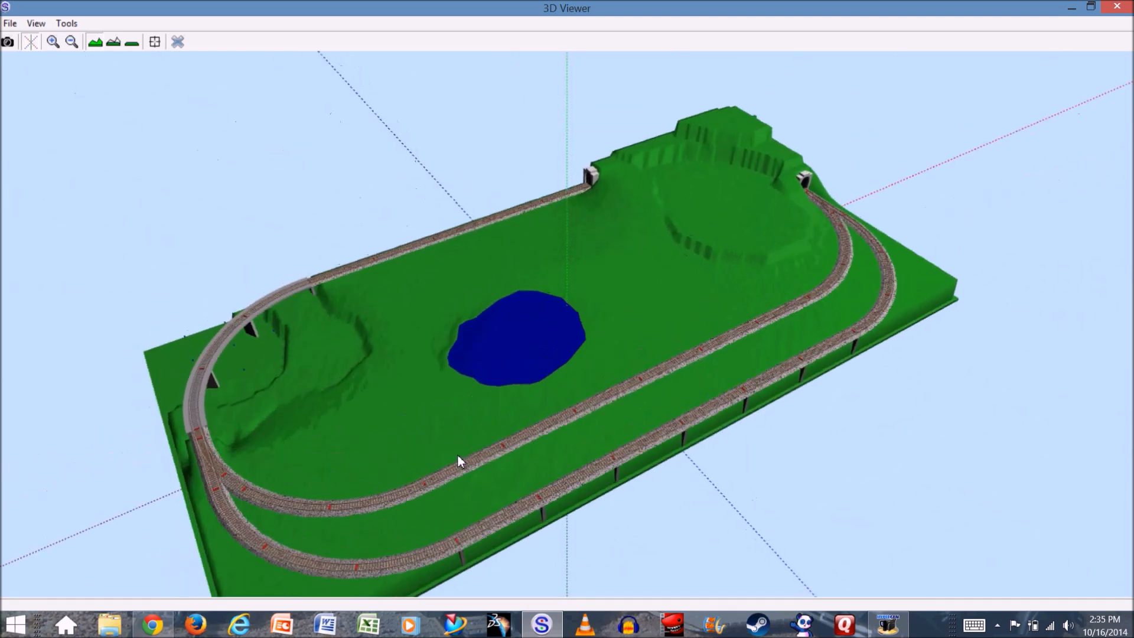
click(178, 45)
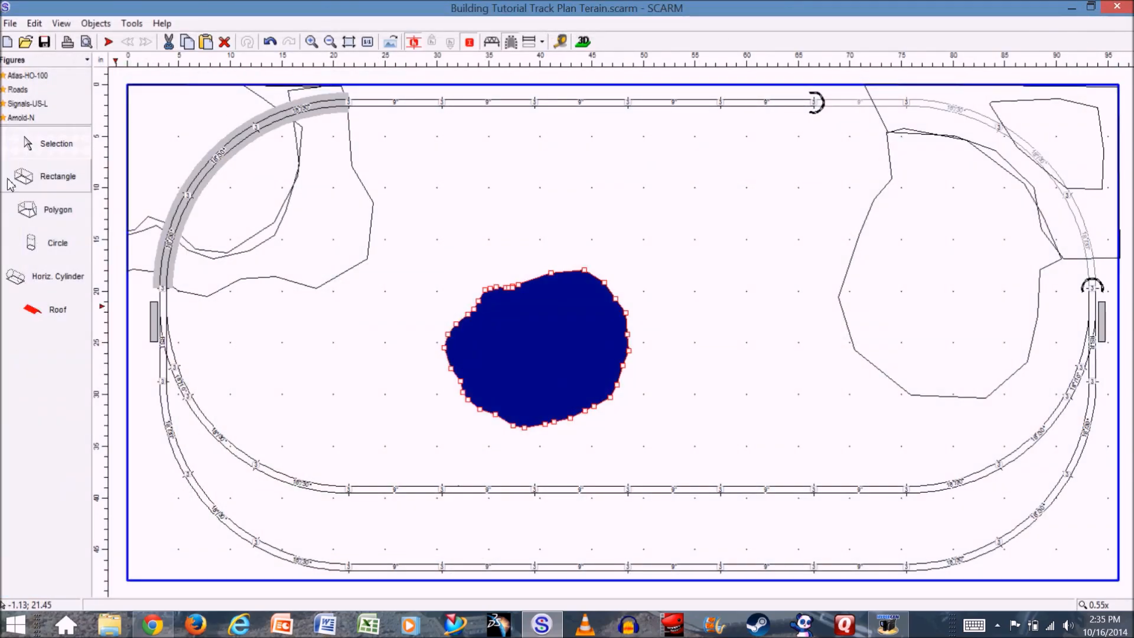
- Try drawing a stream polygon from the pond's left edge toward the low ground, leaving its properties unset
click(51, 213)
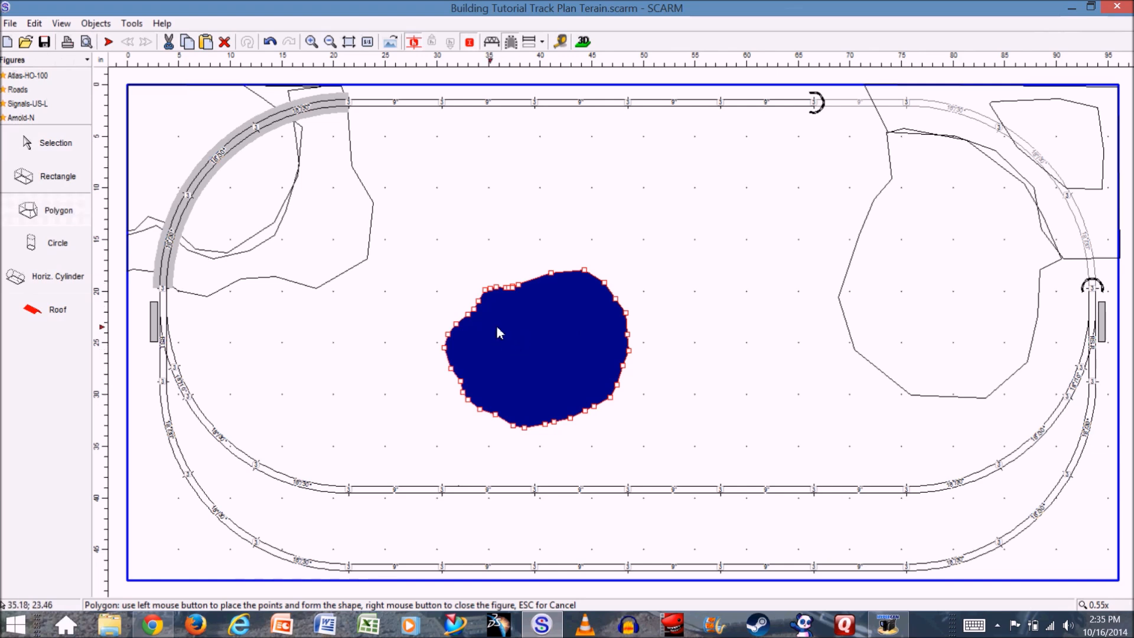
click(462, 326)
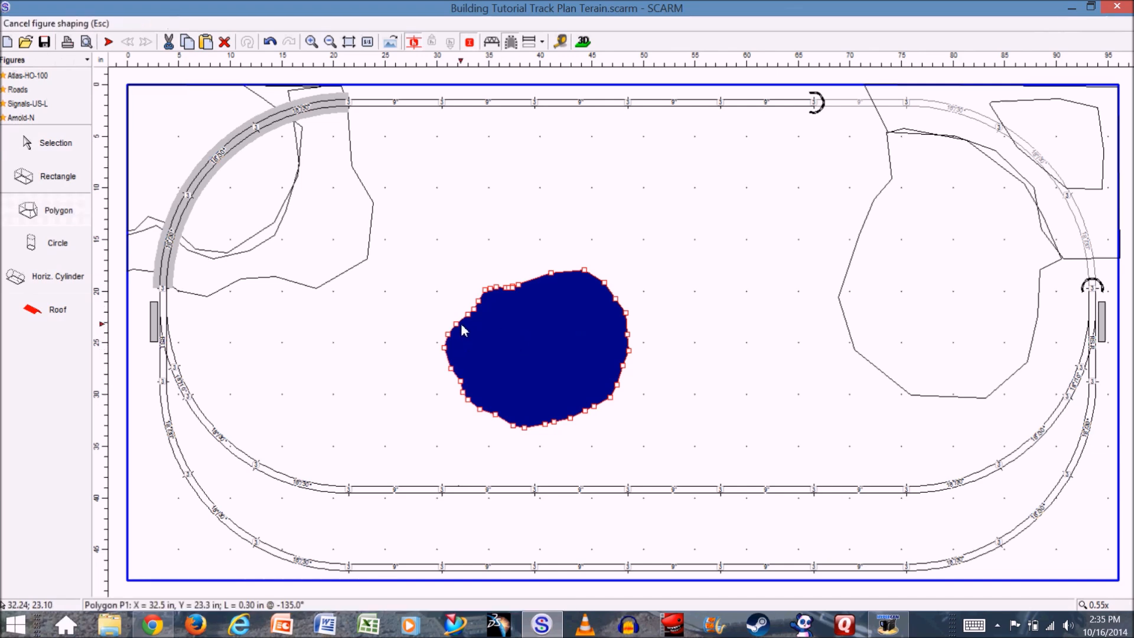
click(371, 271)
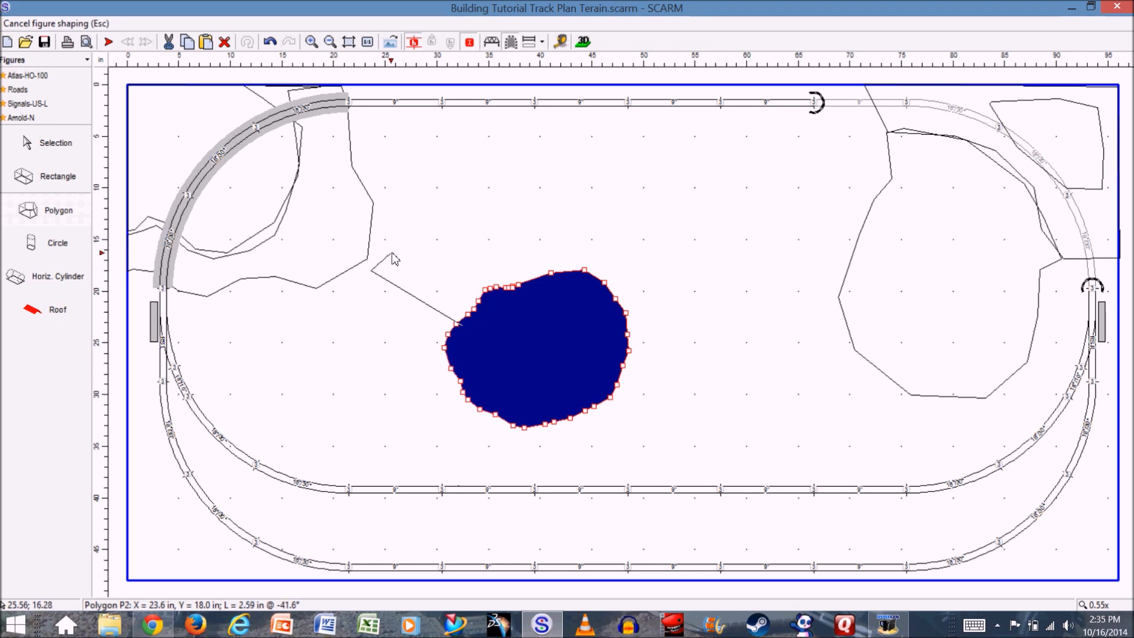
double_click(394, 301)
click(662, 399)
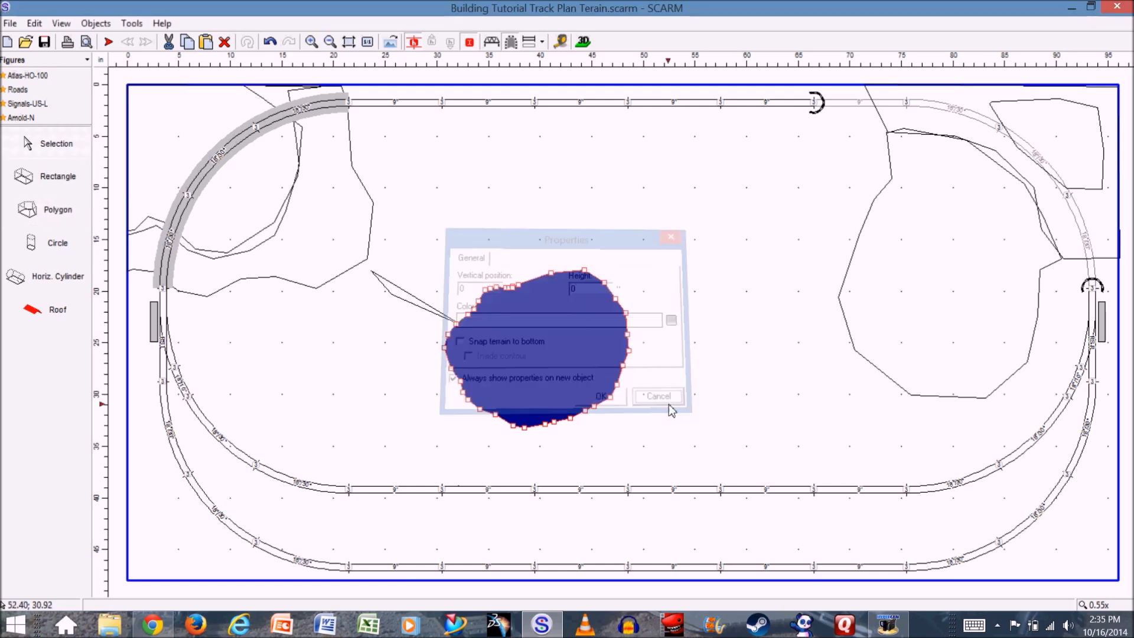
- Try another small polygon between the low ground and the pond, about 4 inches wide and 7 inches tall
click(60, 218)
click(404, 294)
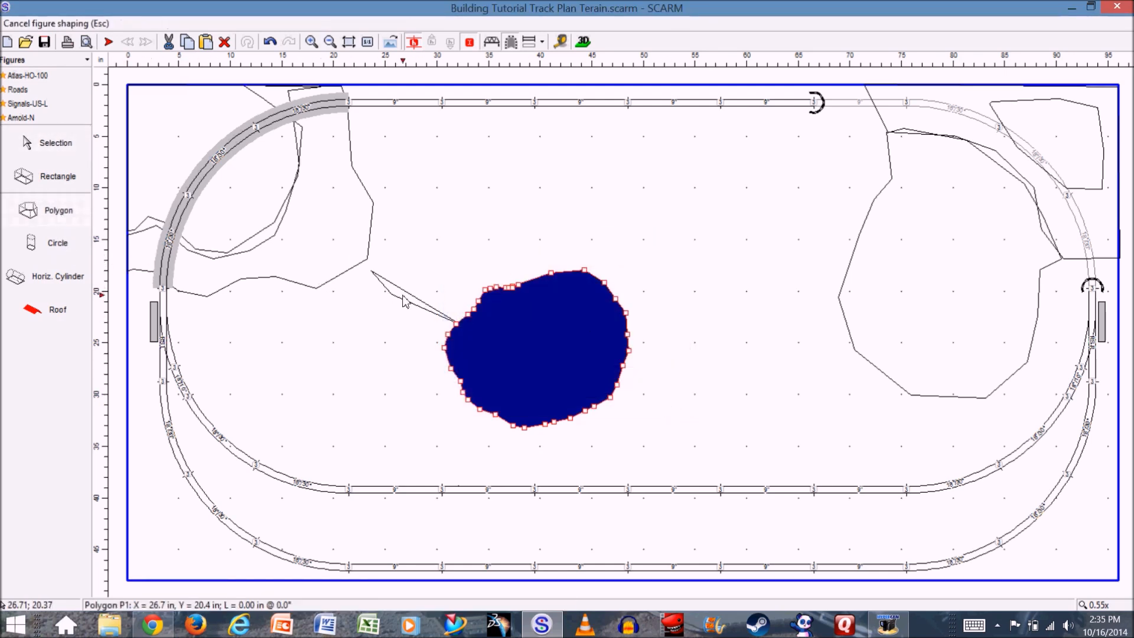
click(396, 294)
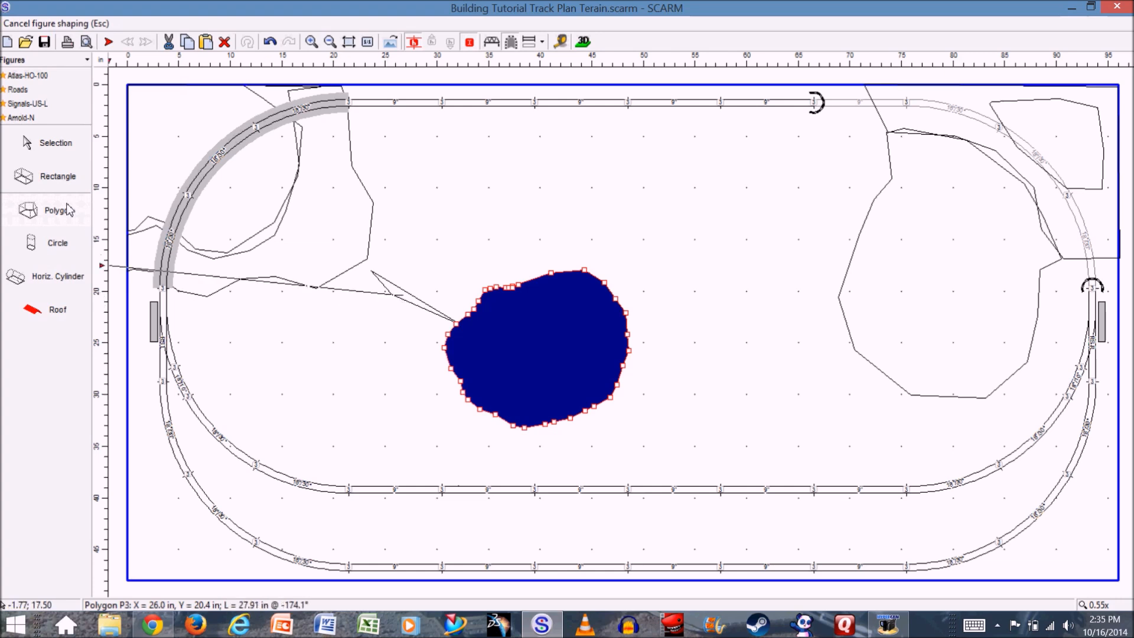
click(358, 371)
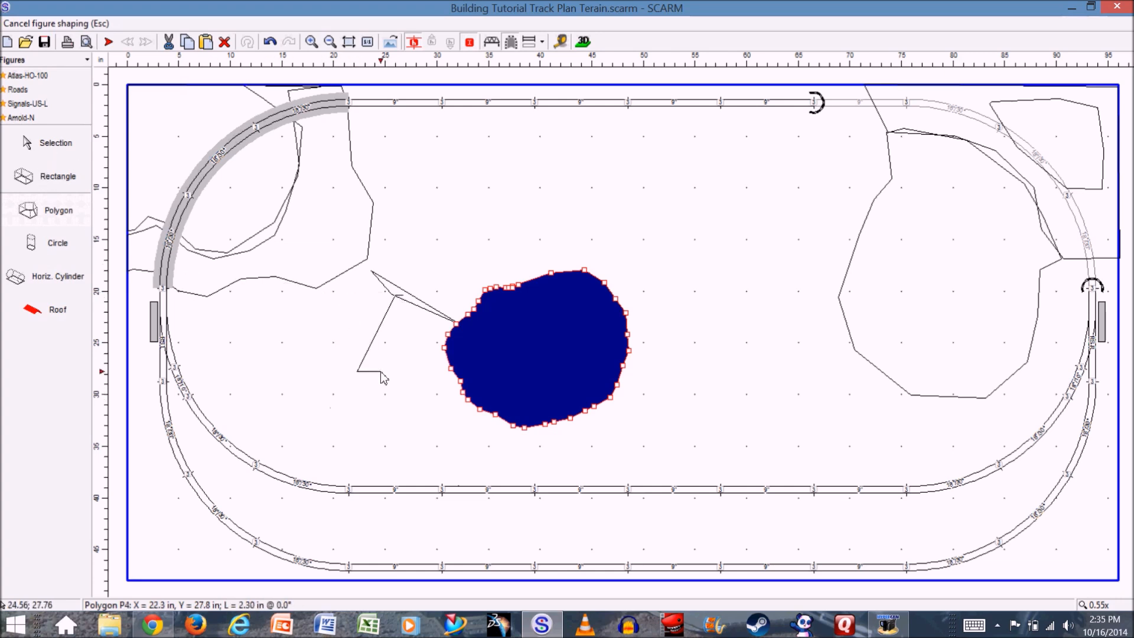
double_click(388, 372)
click(604, 402)
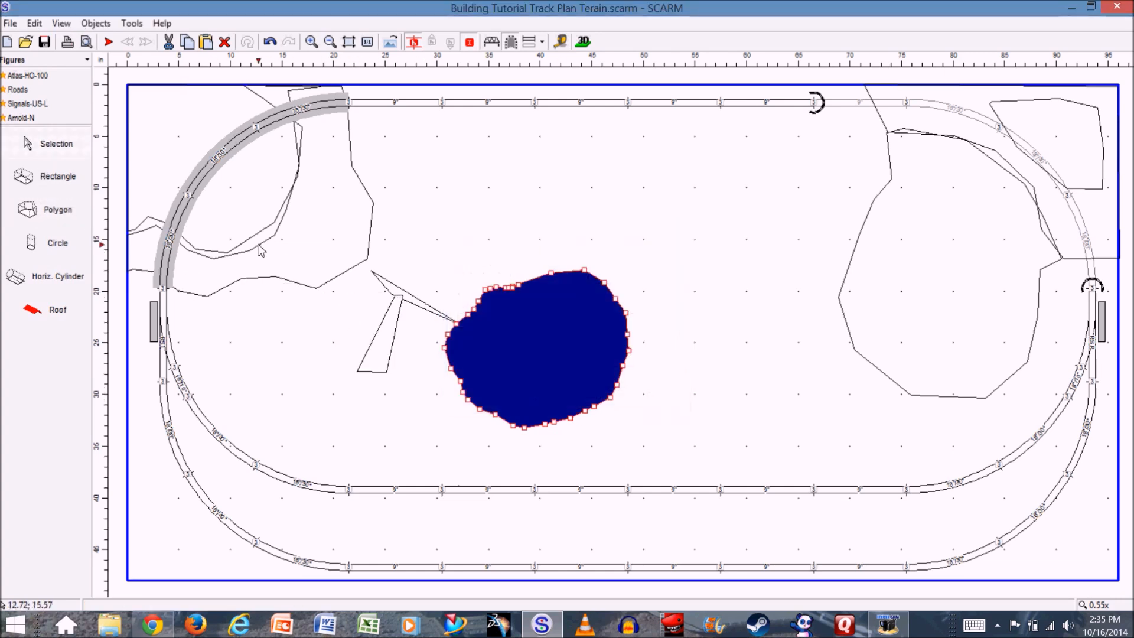
- Delete the two stray polygons to the left of the pond
click(384, 352)
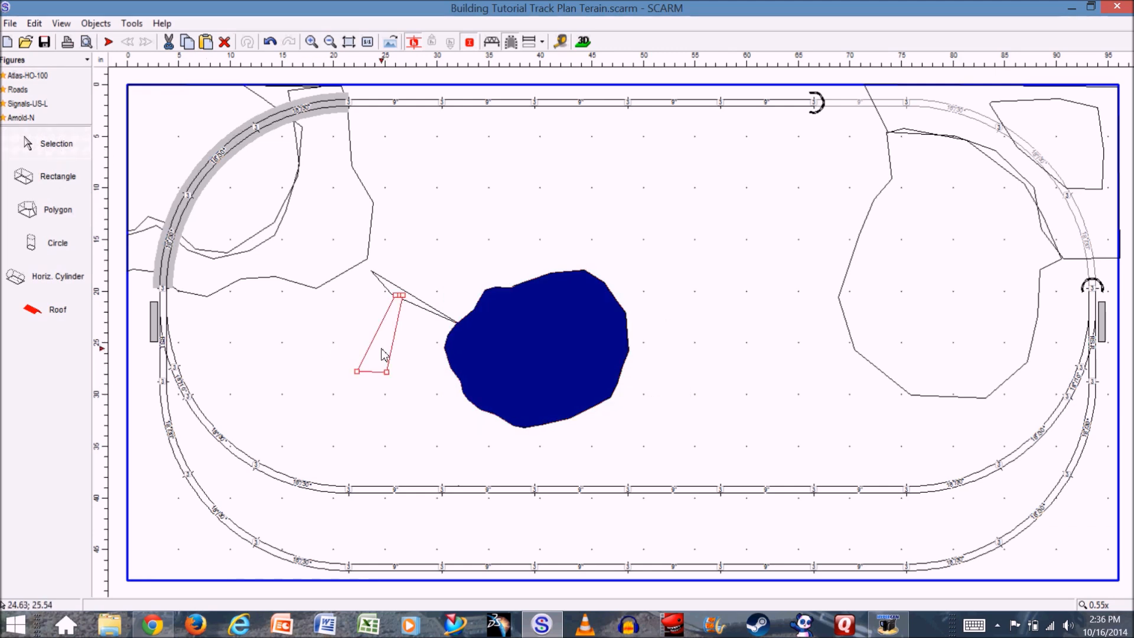
key(Delete)
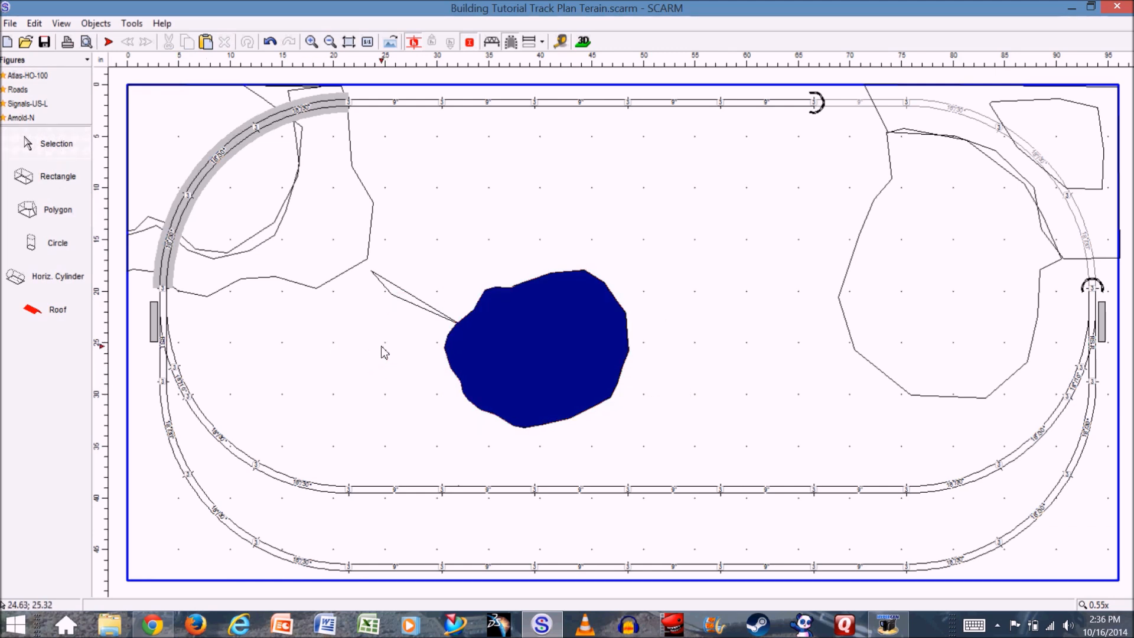
click(390, 293)
key(Delete)
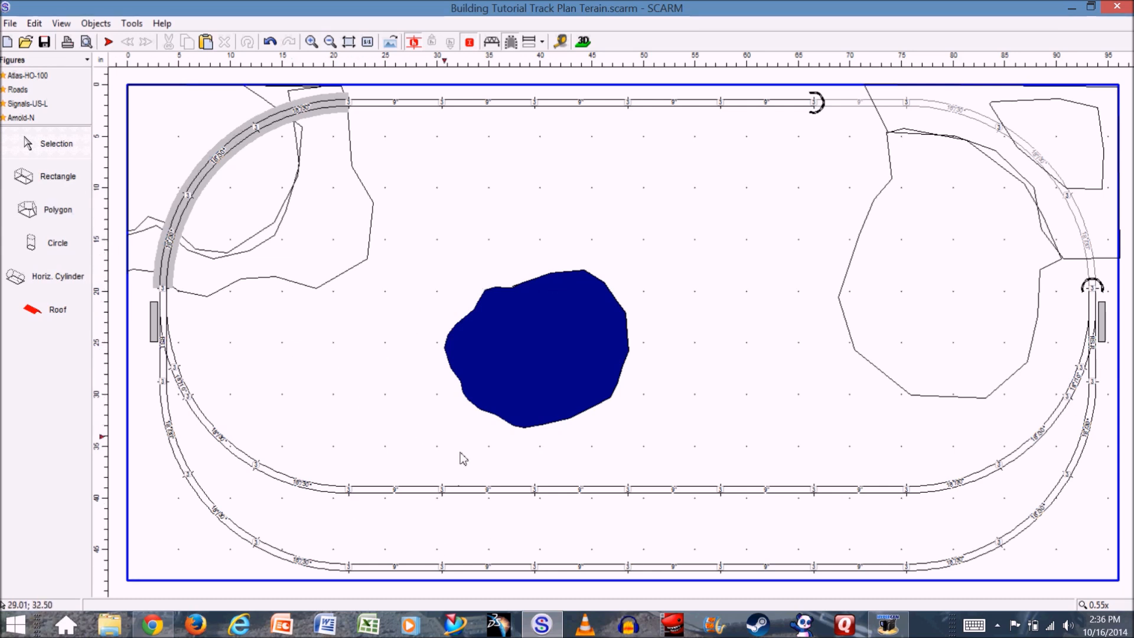
- Draw a narrow stream polygon about 10 inches long and 2.5 inches wide from the pond's upper-left edge toward the low-ground contour
click(72, 223)
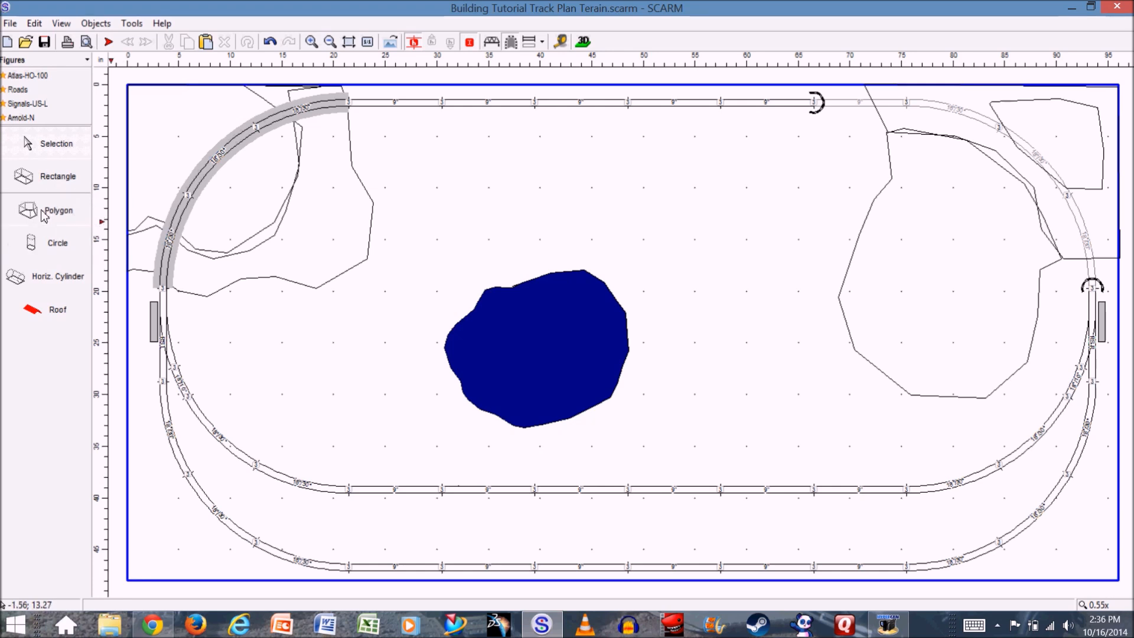
click(478, 304)
click(463, 291)
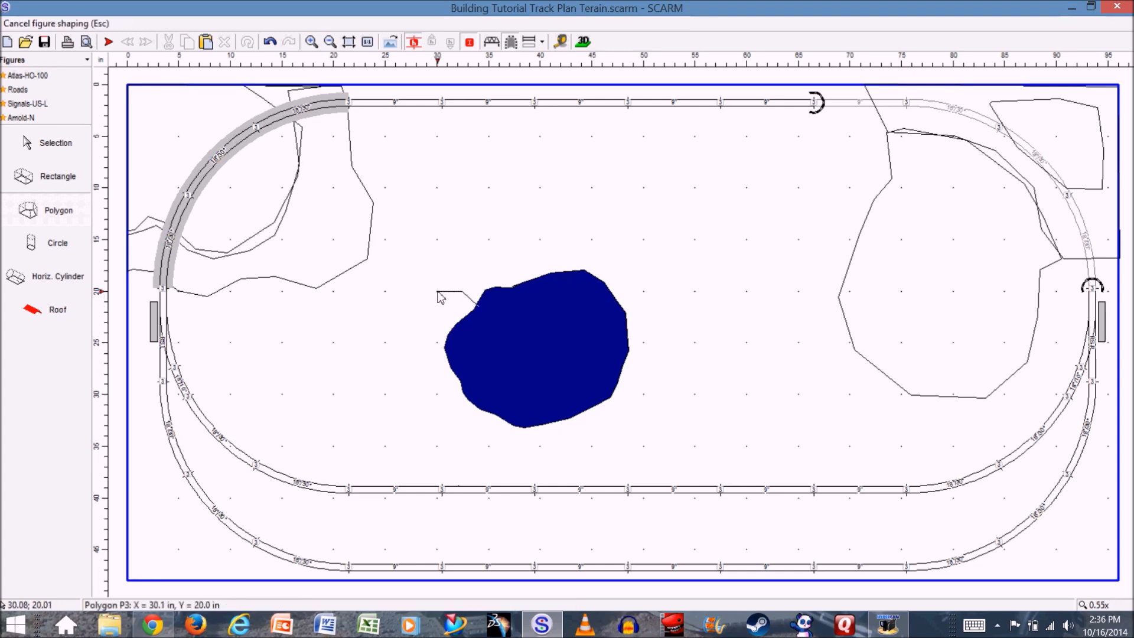
click(416, 292)
click(396, 288)
click(379, 278)
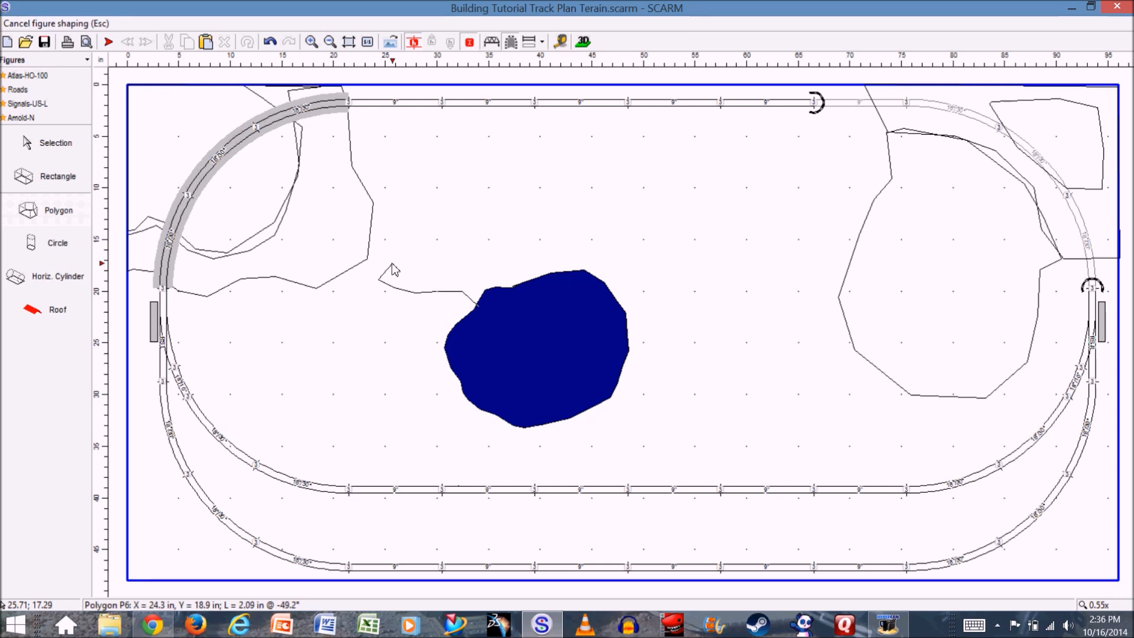
click(394, 264)
click(405, 267)
click(417, 266)
click(452, 268)
click(470, 273)
click(477, 281)
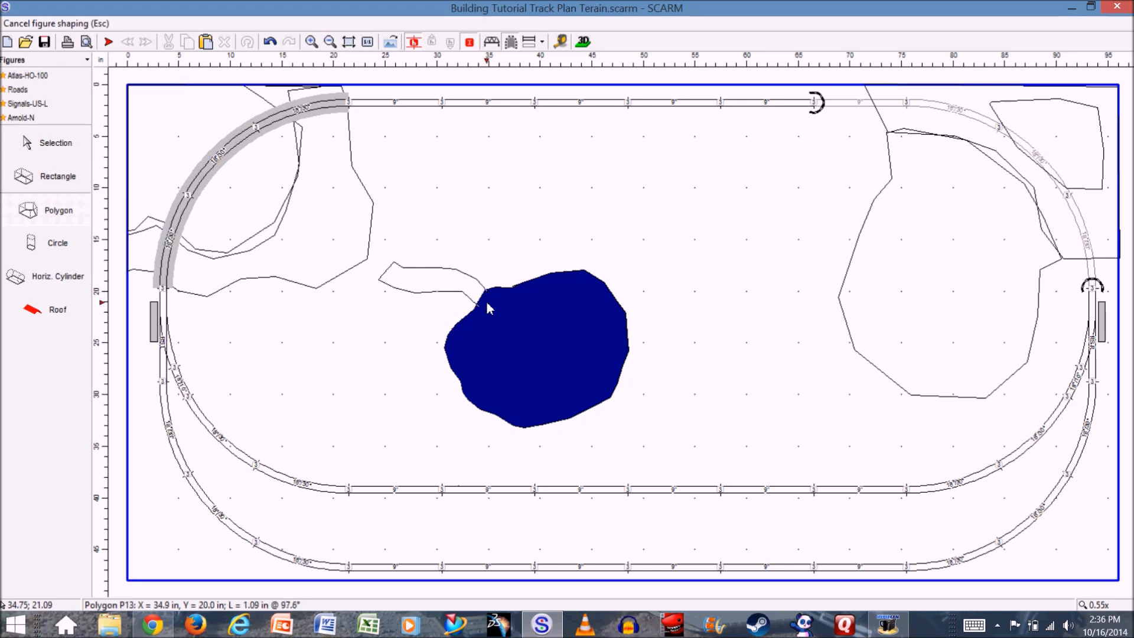
double_click(485, 311)
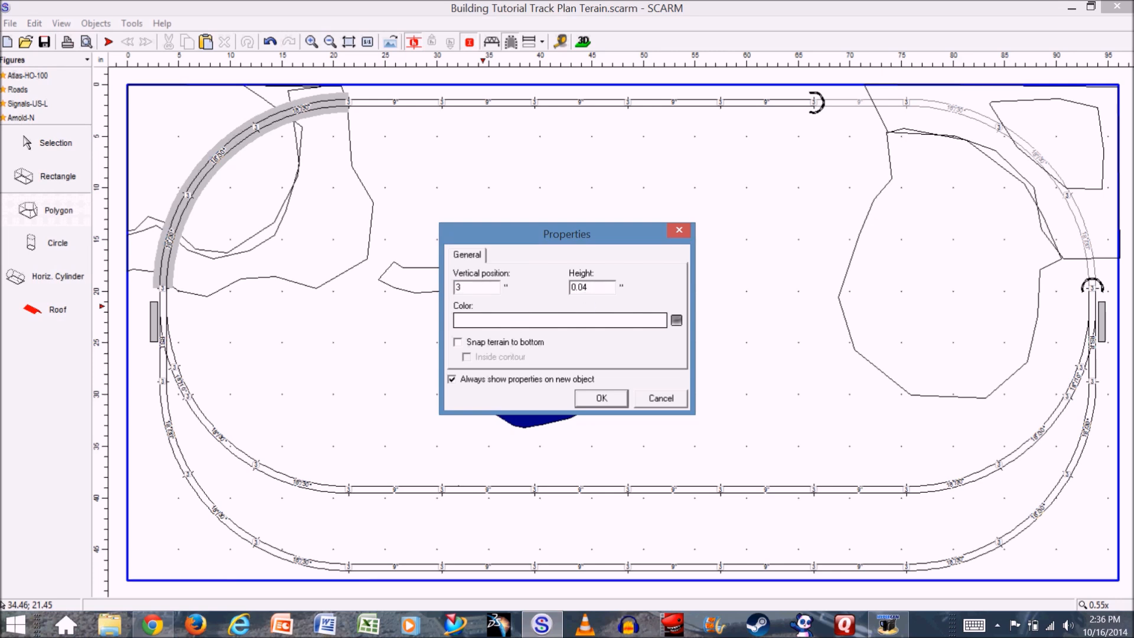
- Color the new stream polygon beside the pond dark blue and snap the terrain to its bottom
click(594, 320)
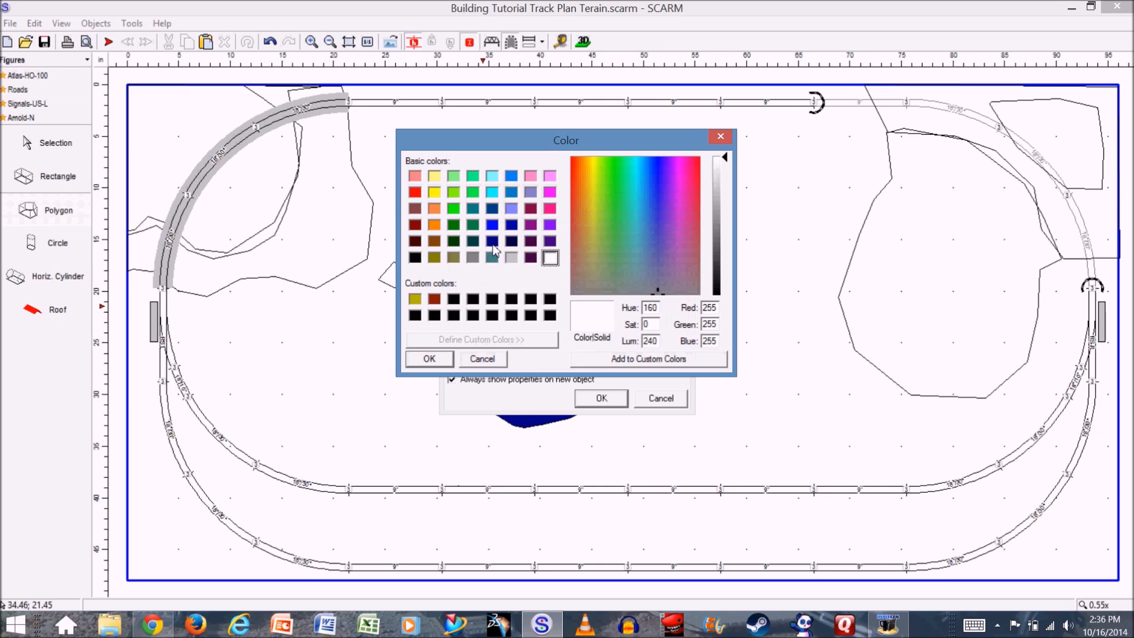
click(492, 241)
click(430, 359)
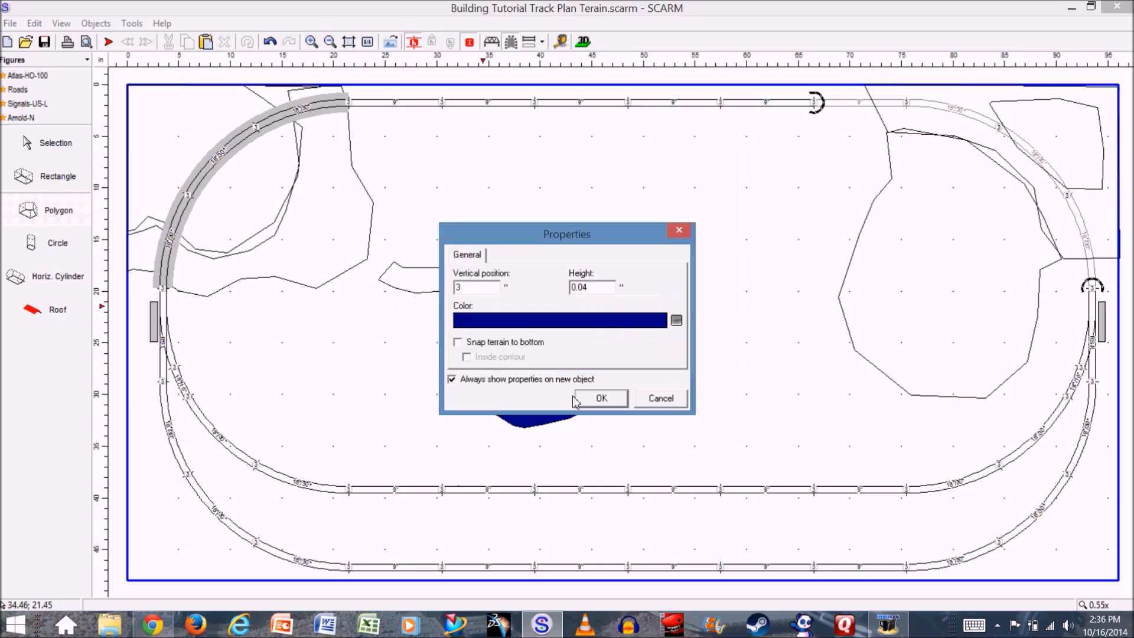
click(458, 343)
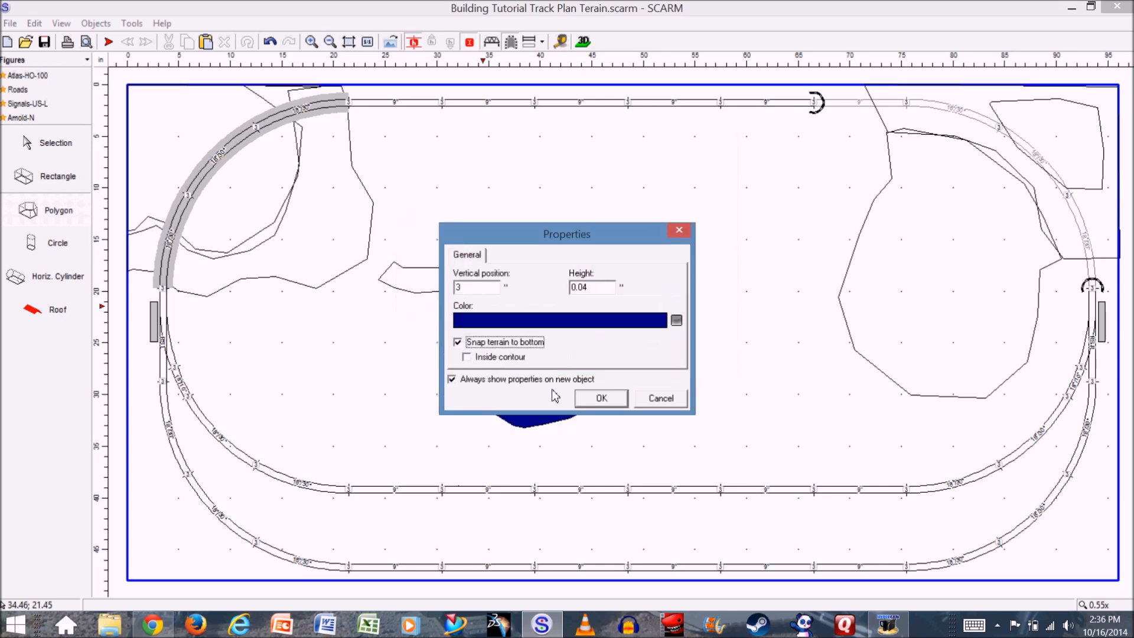
click(601, 399)
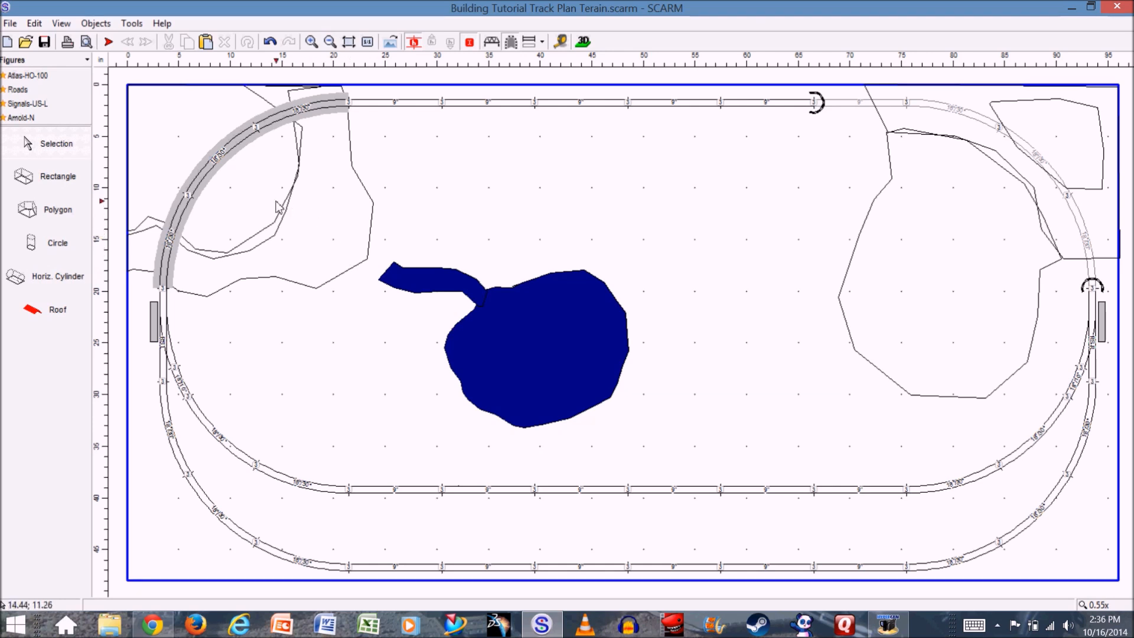
- Draw a second stream polygon about 9 inches wide and 7 inches tall, from the first stream's far end into the low ground
click(59, 214)
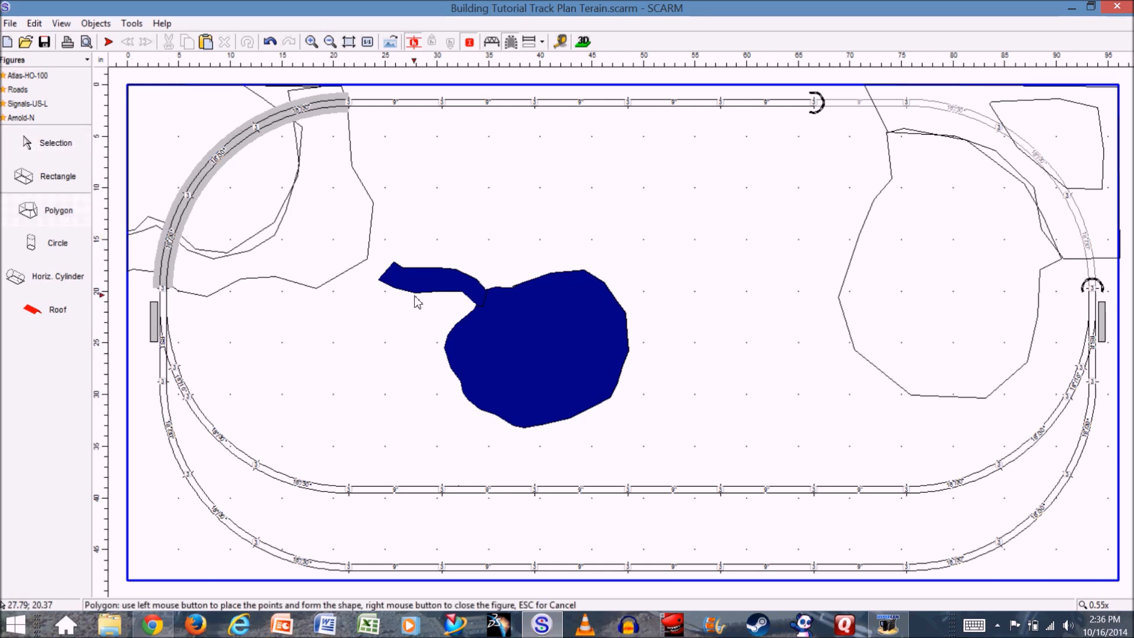
click(381, 286)
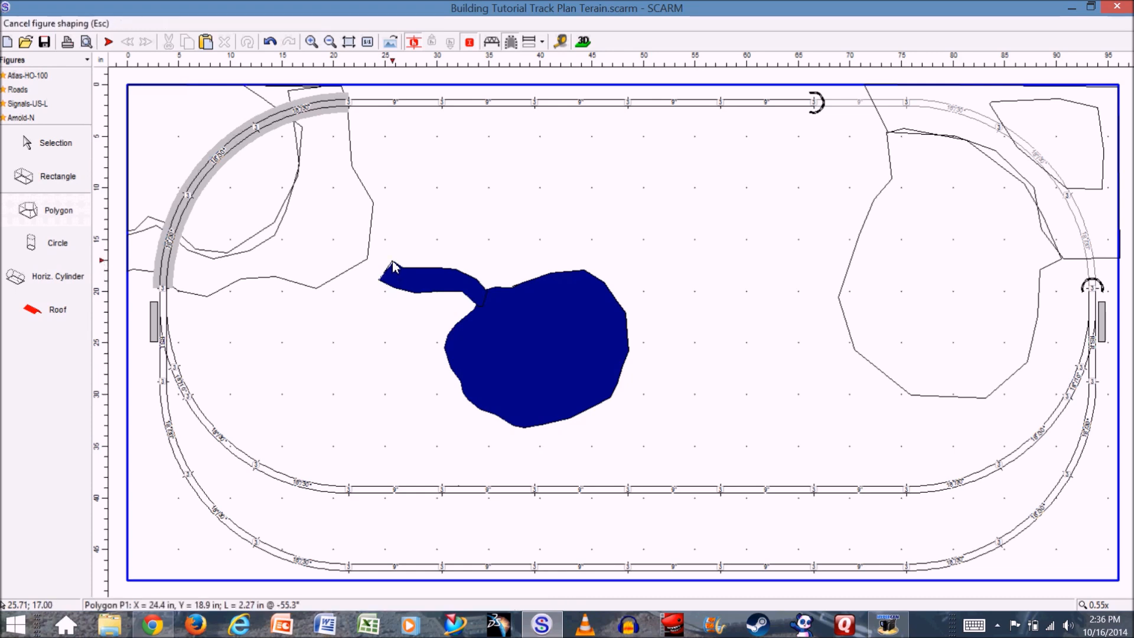
click(394, 264)
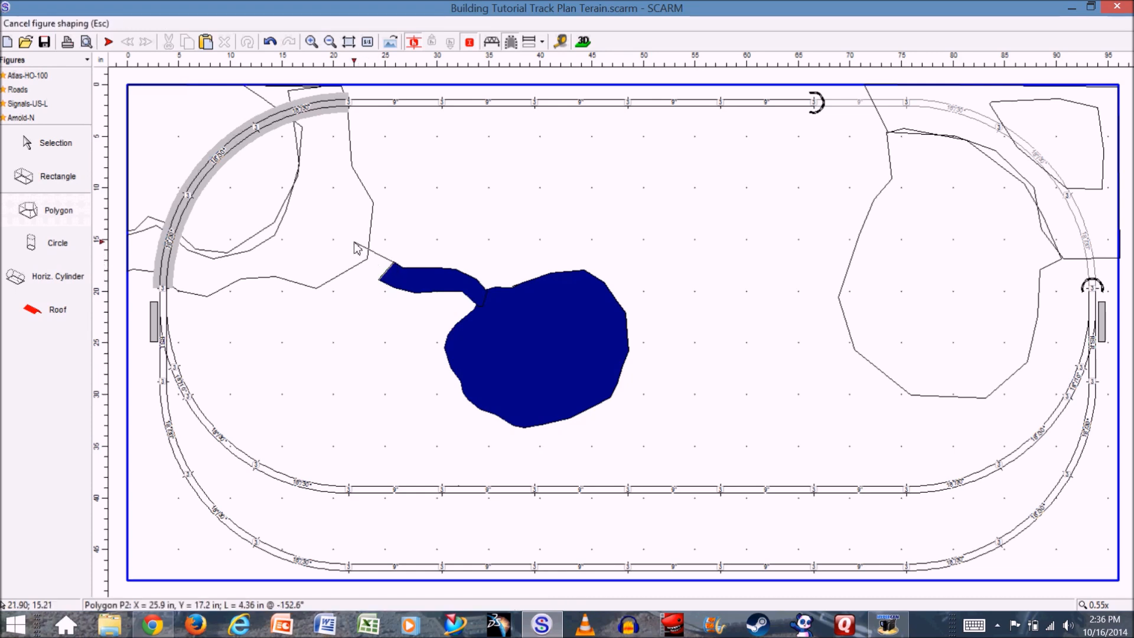
click(368, 250)
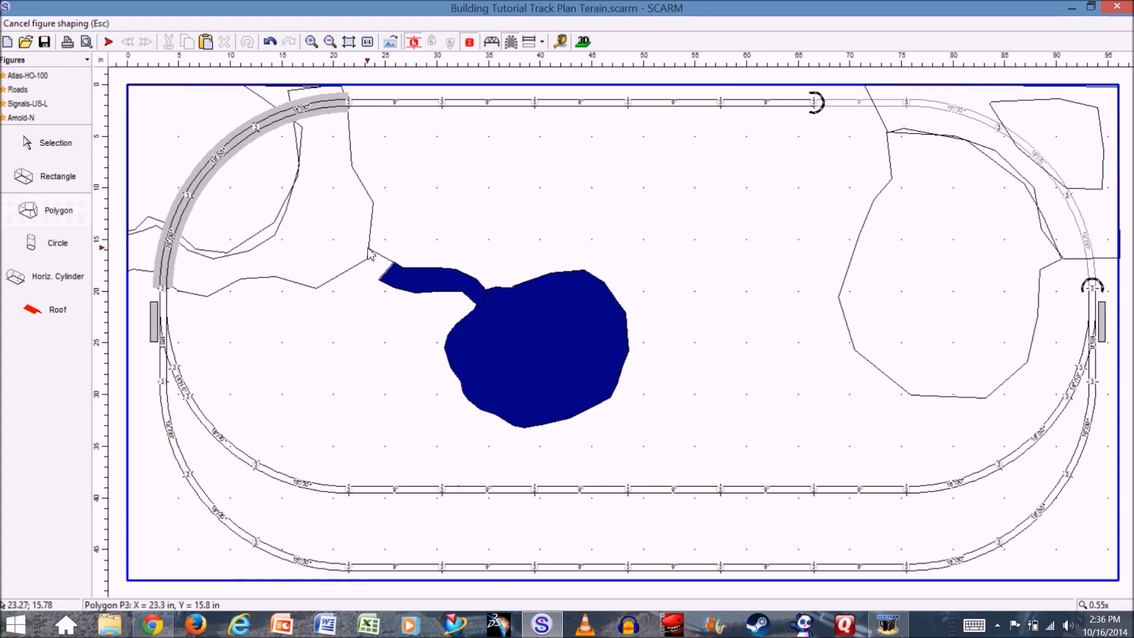
click(340, 221)
click(313, 203)
click(305, 217)
click(300, 233)
click(316, 233)
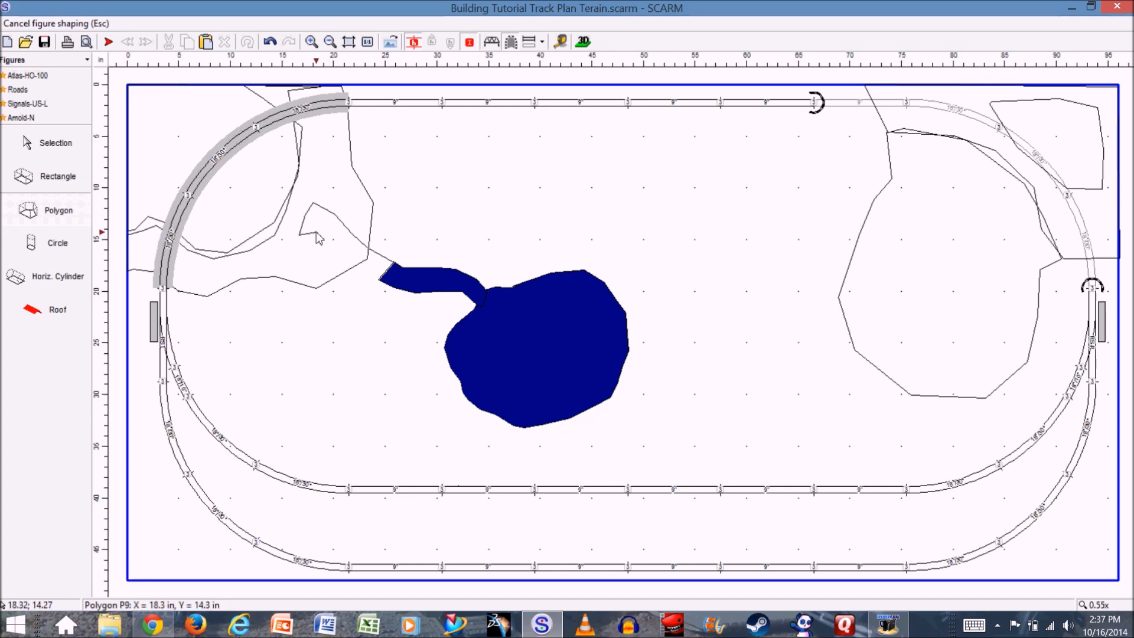
click(330, 248)
click(345, 258)
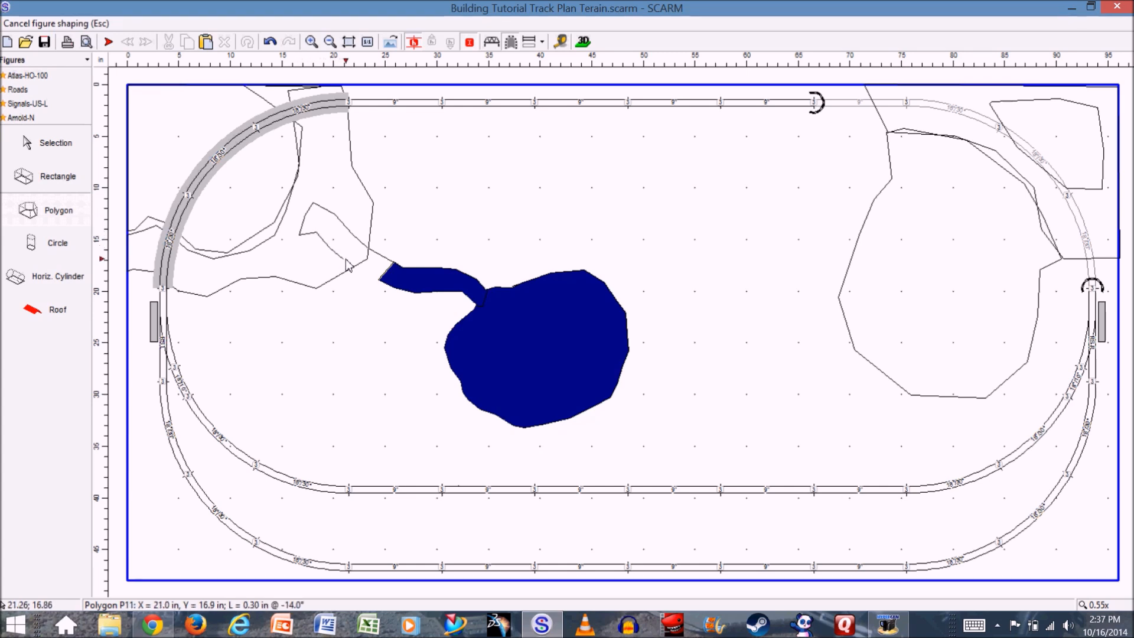
click(367, 261)
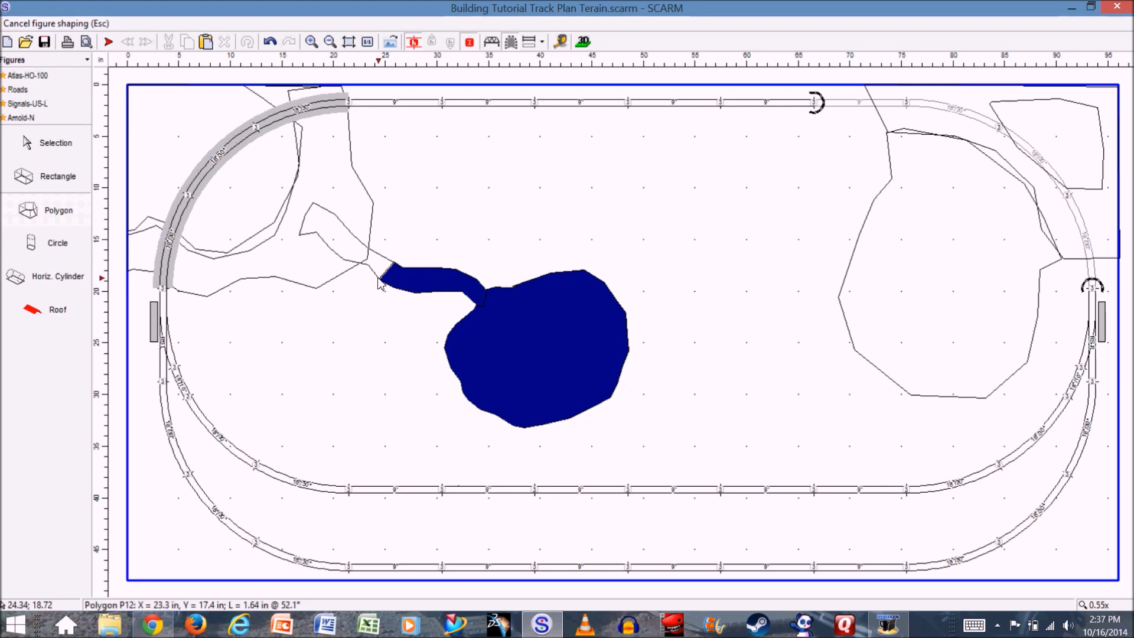
click(379, 283)
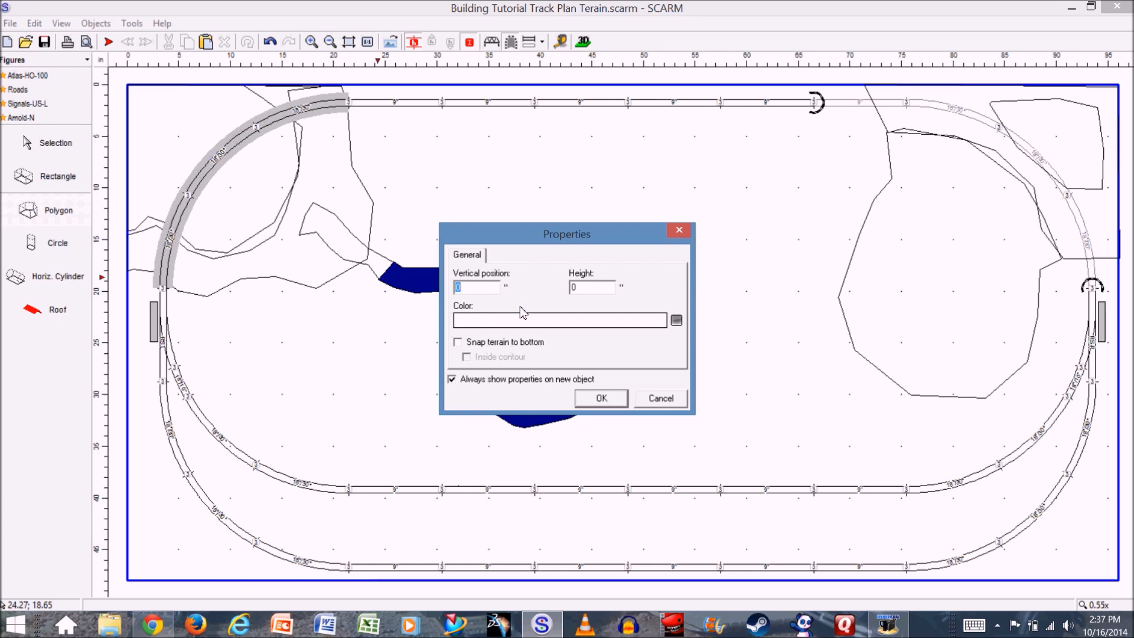
- Give the low-ground stream polygon a vertical position of 1.5 inches, a height of 0.04 inches and a dark blue color
text(5)
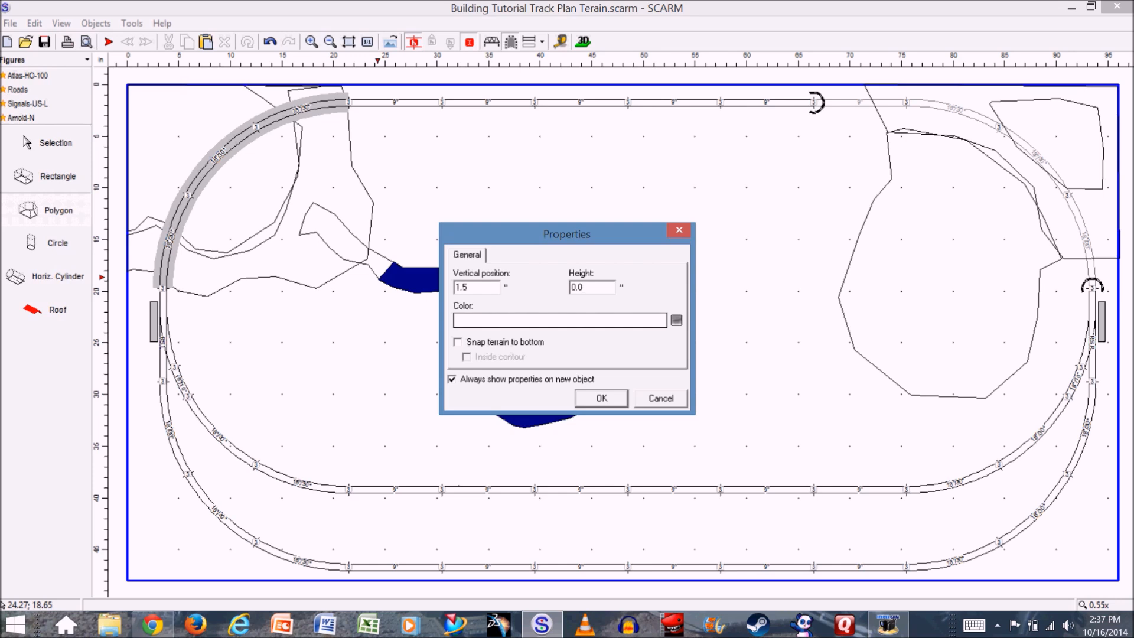
click(574, 321)
click(492, 241)
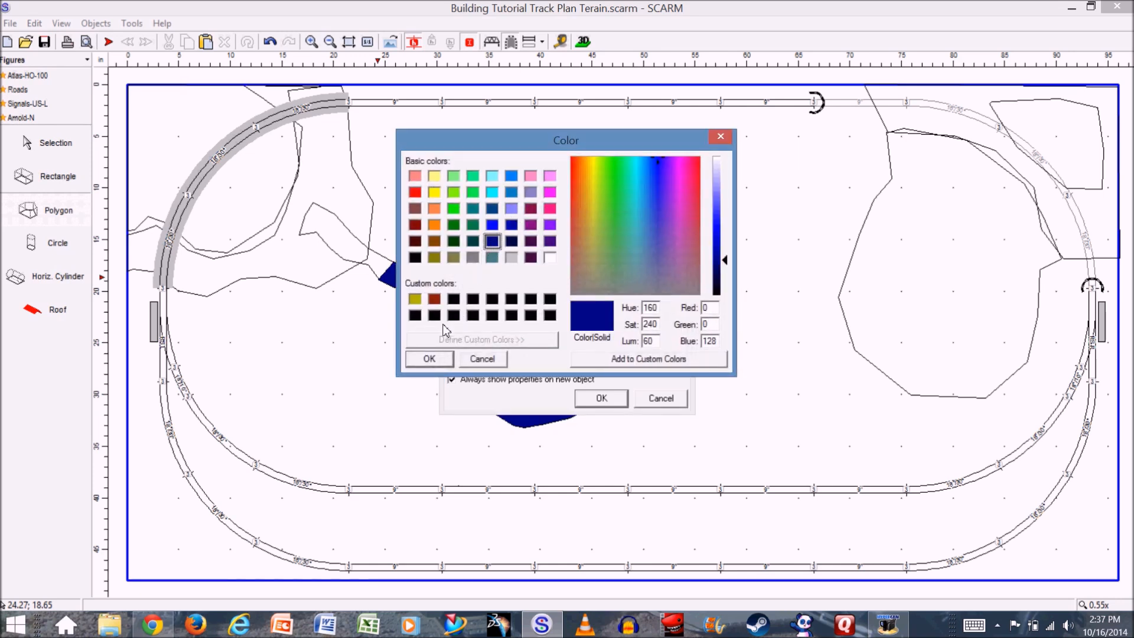
click(430, 362)
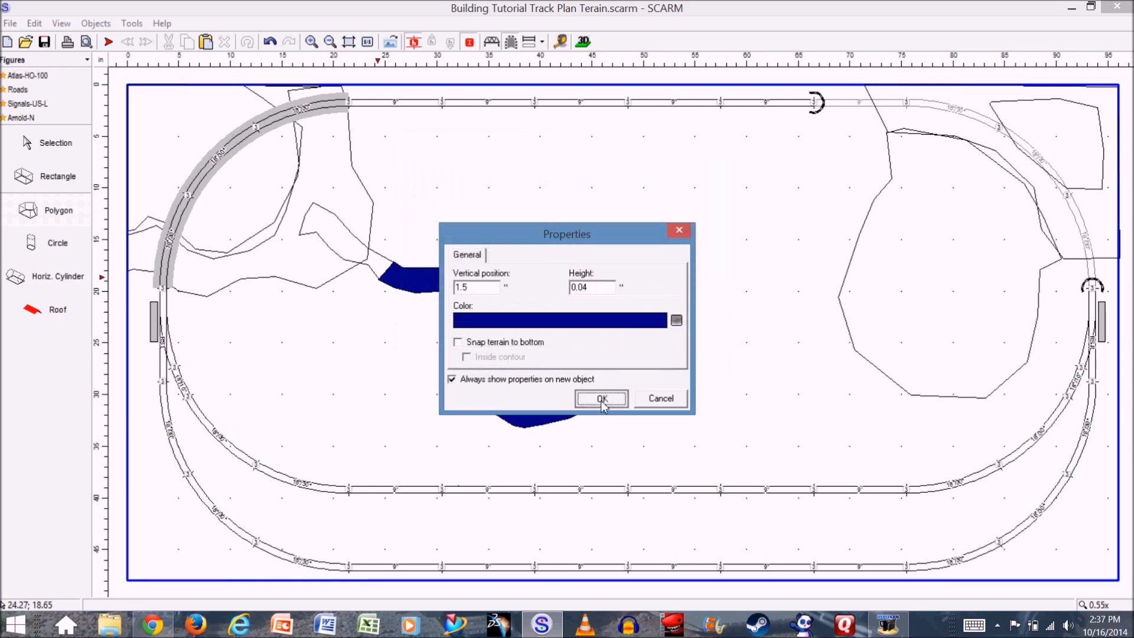
click(601, 398)
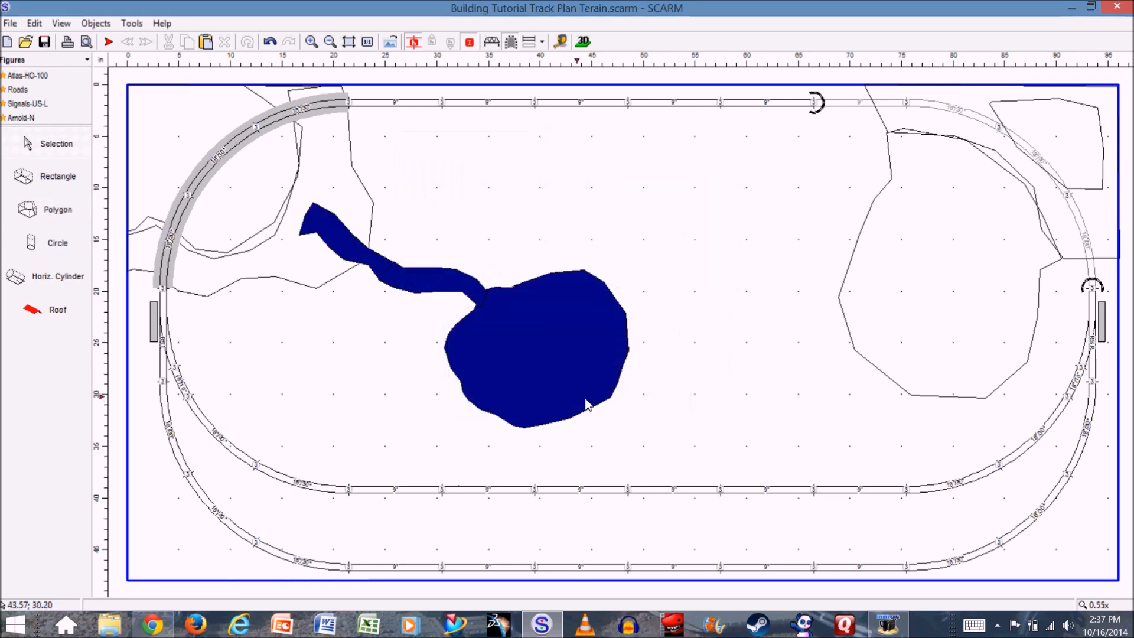
- Inspect the pond and both stream sections in 3D from several angles, including a low side view
click(583, 42)
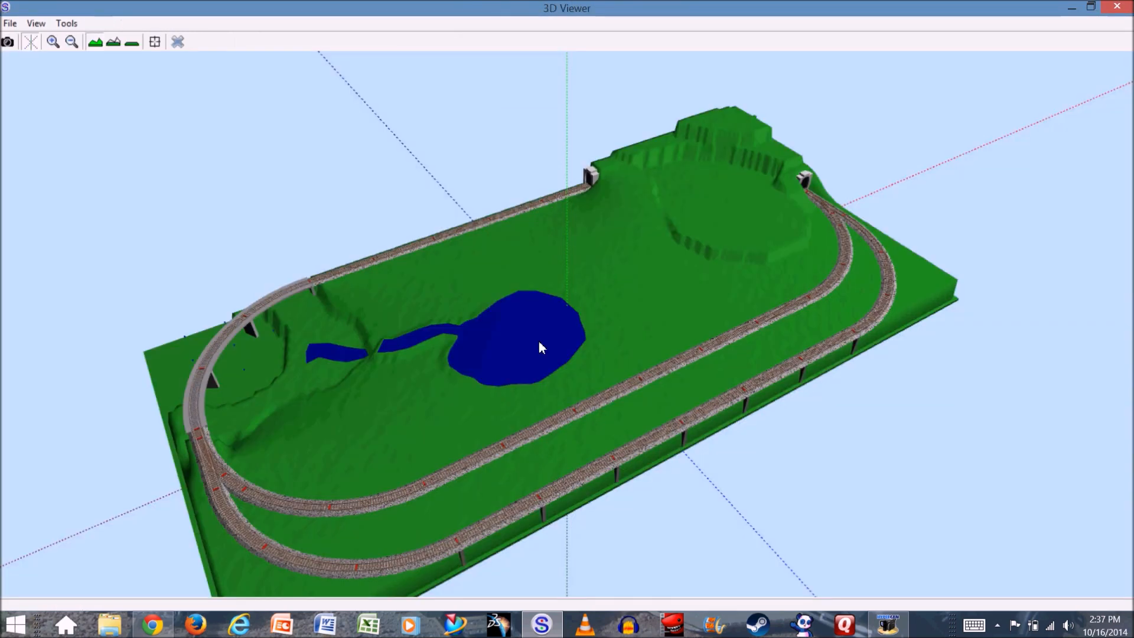
drag(380, 385, 407, 365)
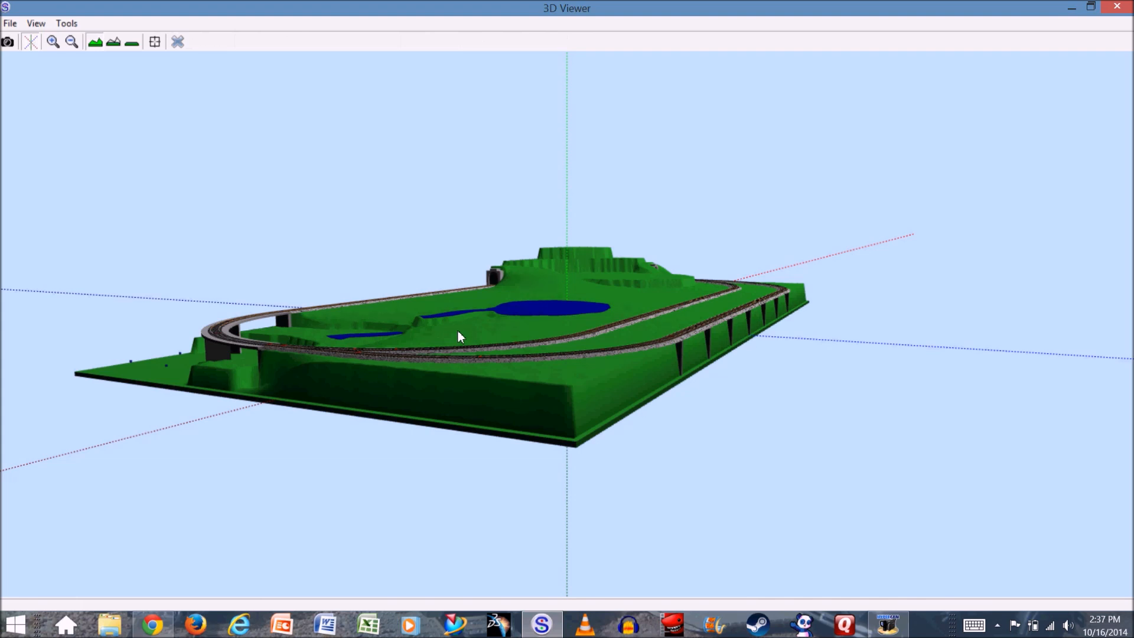
drag(465, 318, 456, 378)
drag(471, 430, 511, 349)
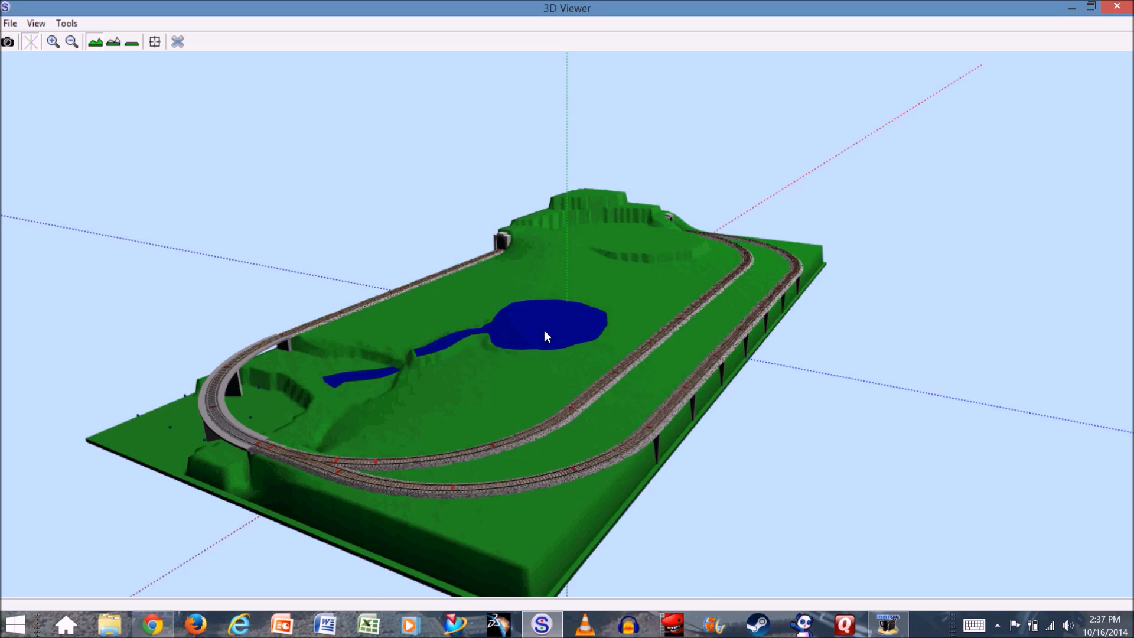
click(177, 43)
- Set the pond polygon's vertical position to 2.8 inches
click(562, 359)
right_click(562, 359)
click(609, 591)
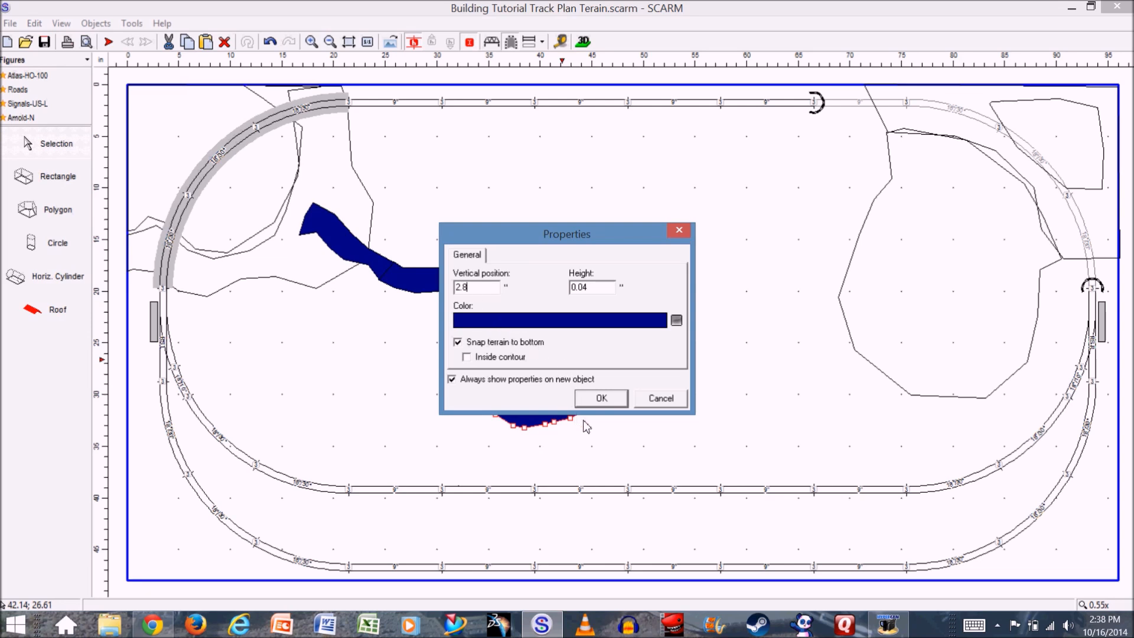
click(602, 397)
- Set the vertical position of the stream section adjoining the pond to 2.8 inches
click(433, 282)
right_click(429, 276)
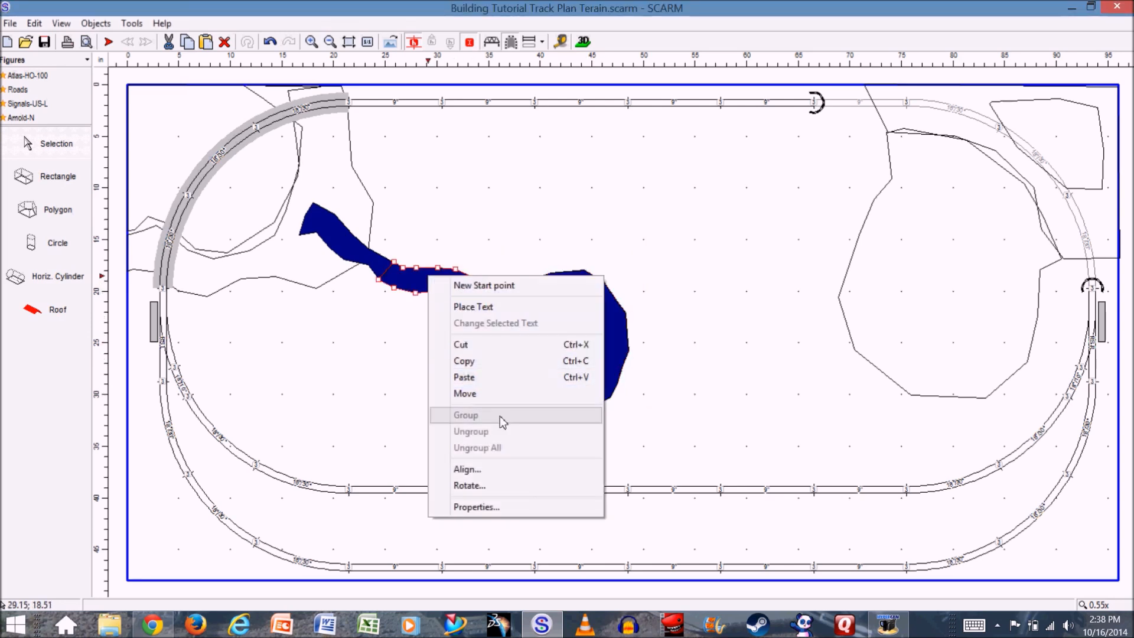
click(499, 507)
text(2.8)
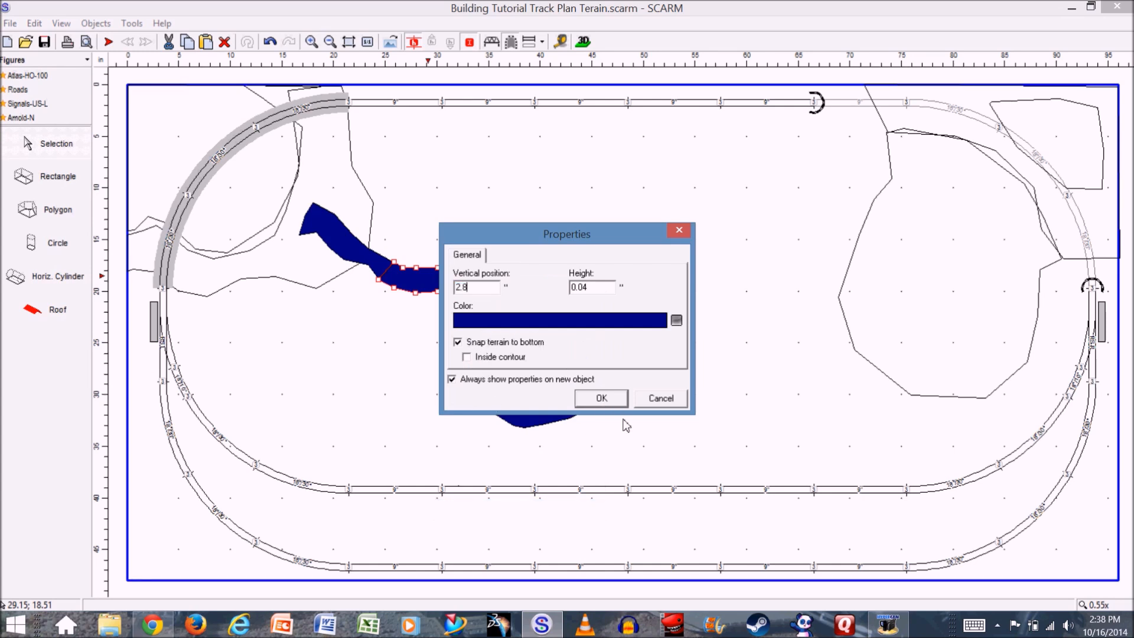
click(603, 400)
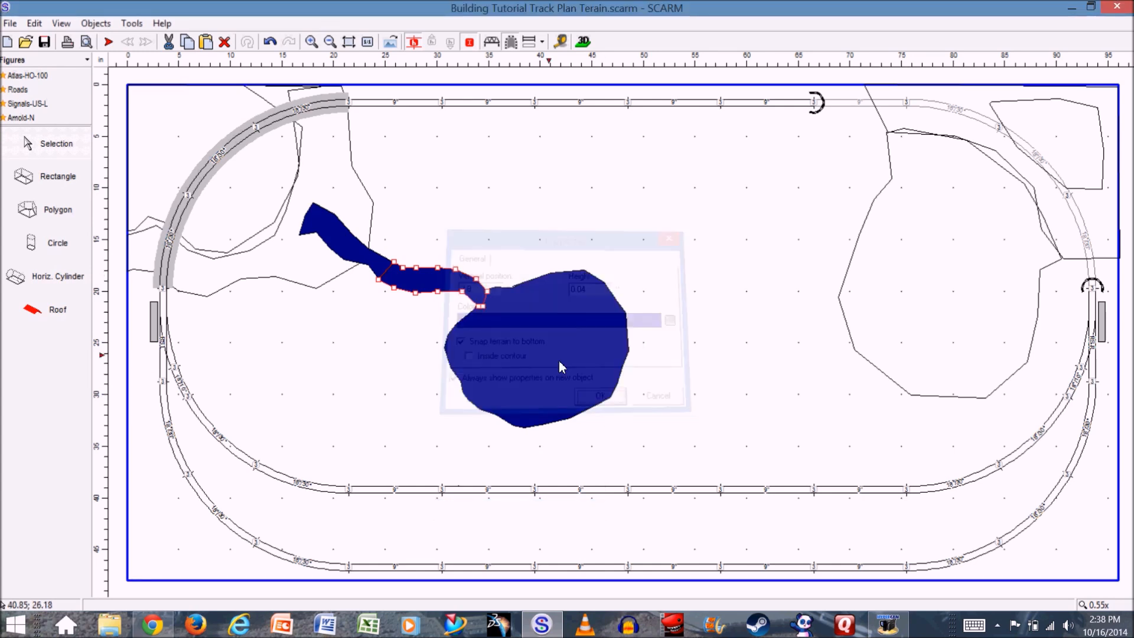
- Snap the terrain to the bottom of the low-ground stream polygon
right_click(360, 260)
click(429, 486)
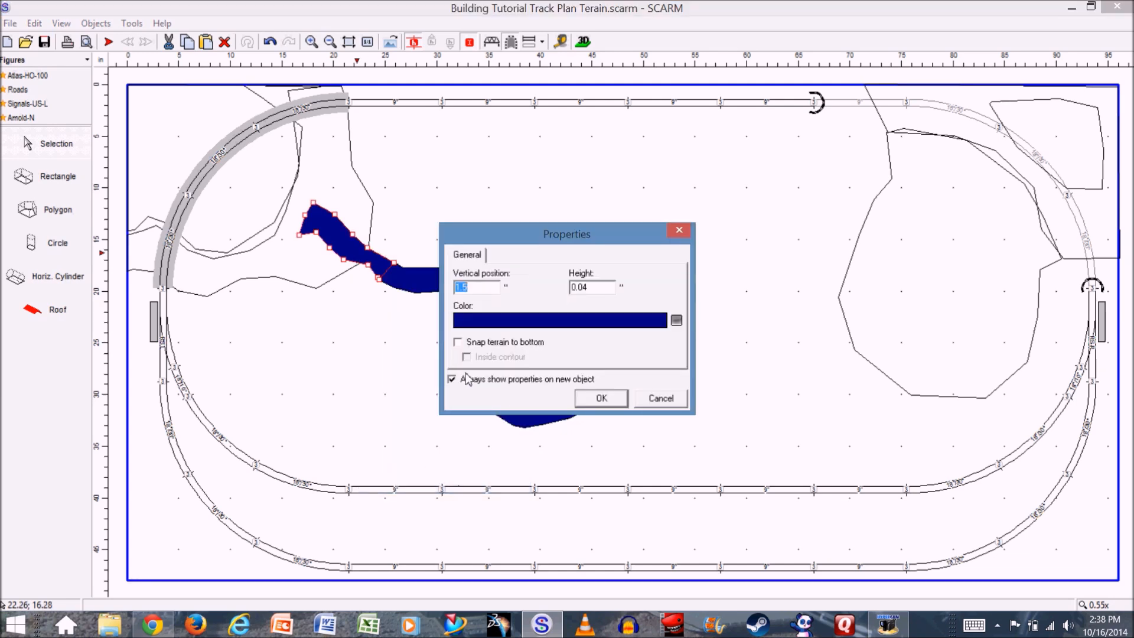
click(458, 342)
click(592, 399)
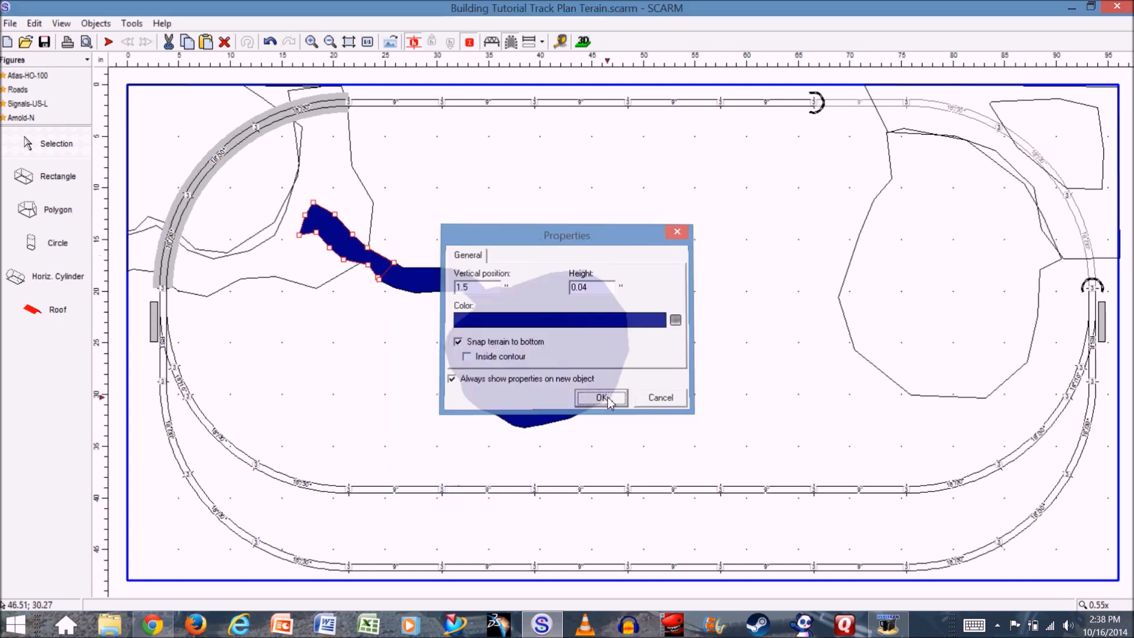
- Examine the drop between the two stream sections and the pond's shoreline up close in 3D
click(583, 43)
mouse_move(435, 403)
mouse_down()
mouse_move(455, 404)
mouse_move(451, 394)
mouse_up()
scroll(503, 338, up, 10)
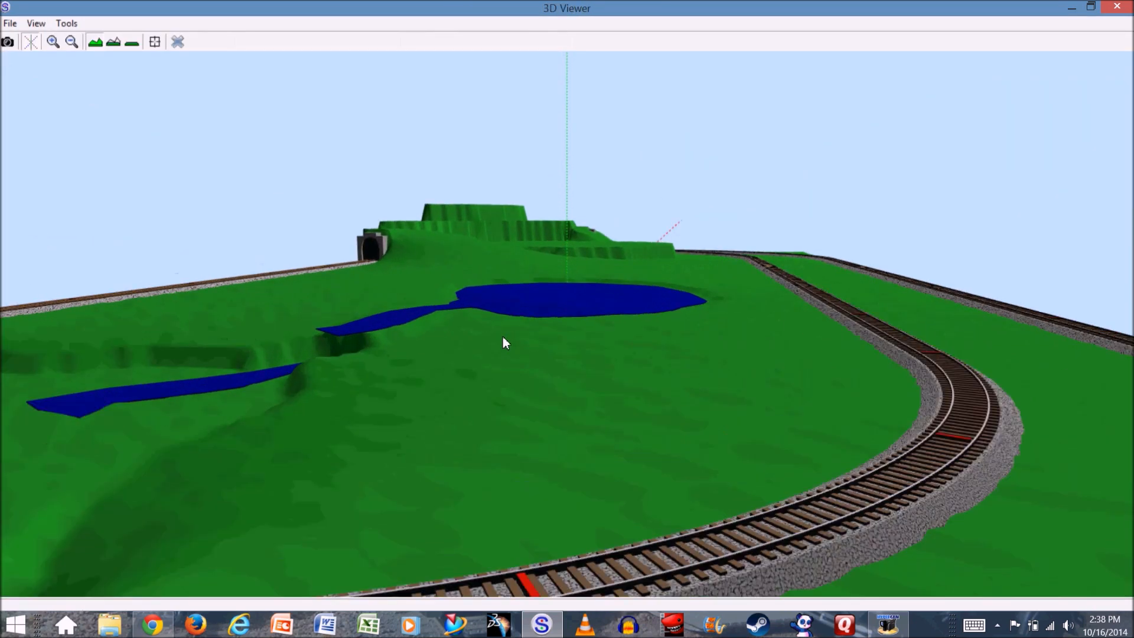
mouse_move(299, 363)
mouse_down()
mouse_move(338, 376)
mouse_move(309, 366)
mouse_up()
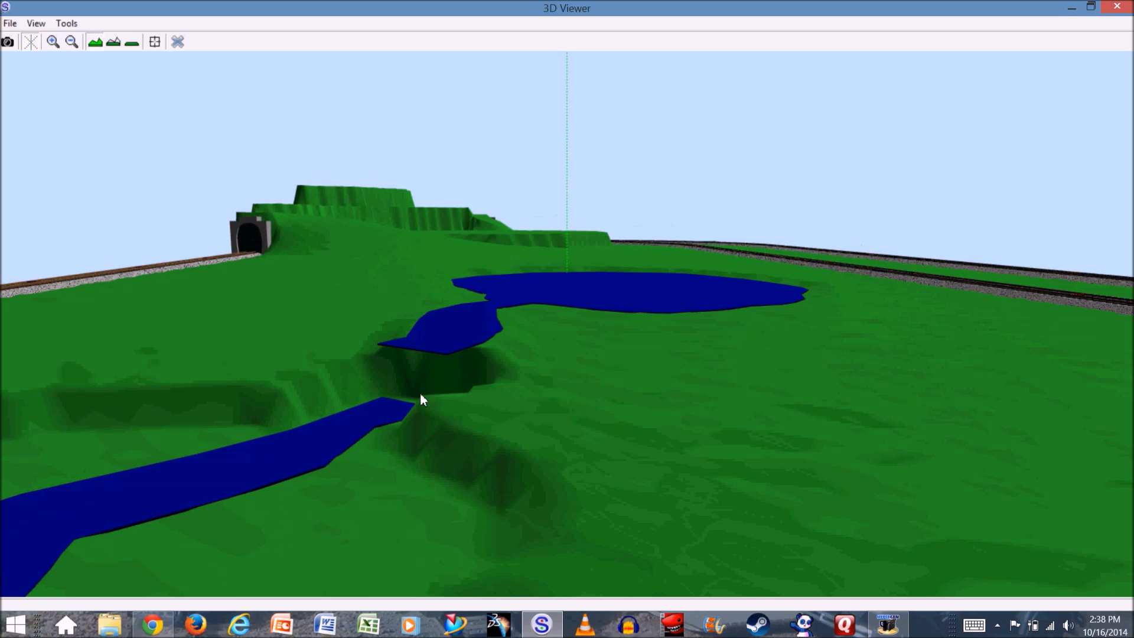
mouse_move(450, 366)
mouse_down()
mouse_move(461, 386)
mouse_move(479, 372)
mouse_move(439, 374)
mouse_up()
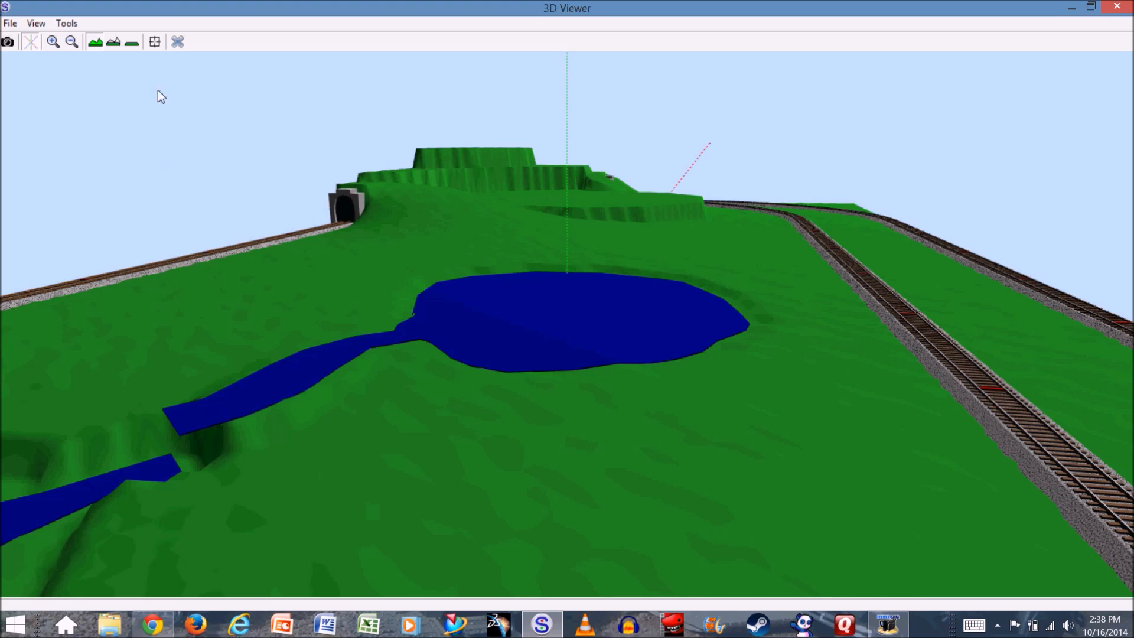
click(177, 41)
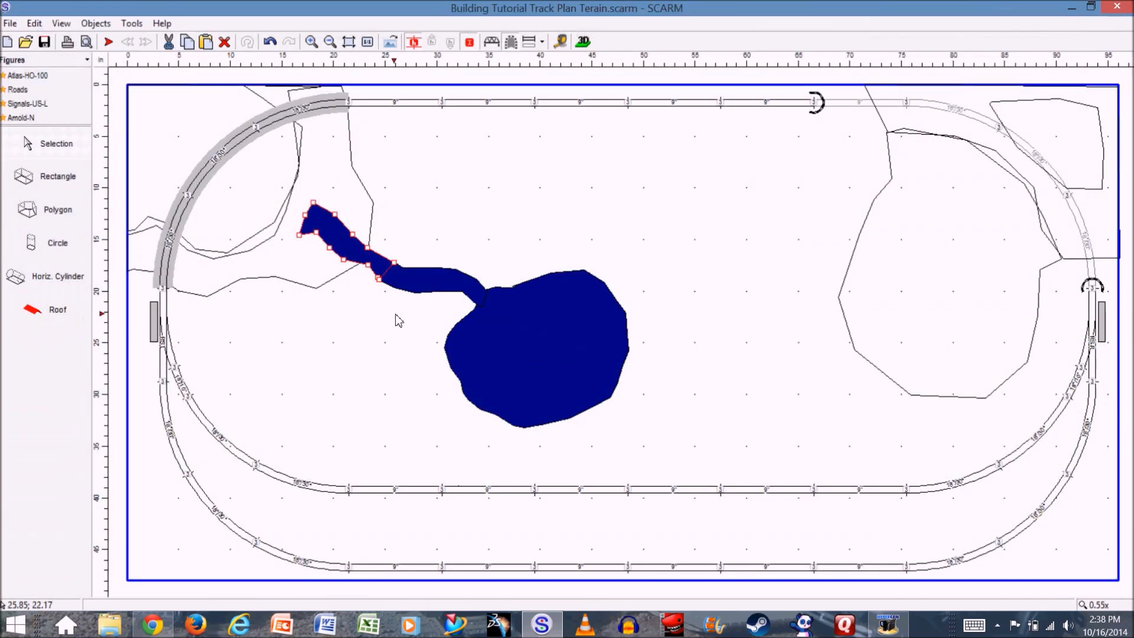
- Restrict the low-ground stream polygon's terrain snapping to inside its contour
right_click(371, 261)
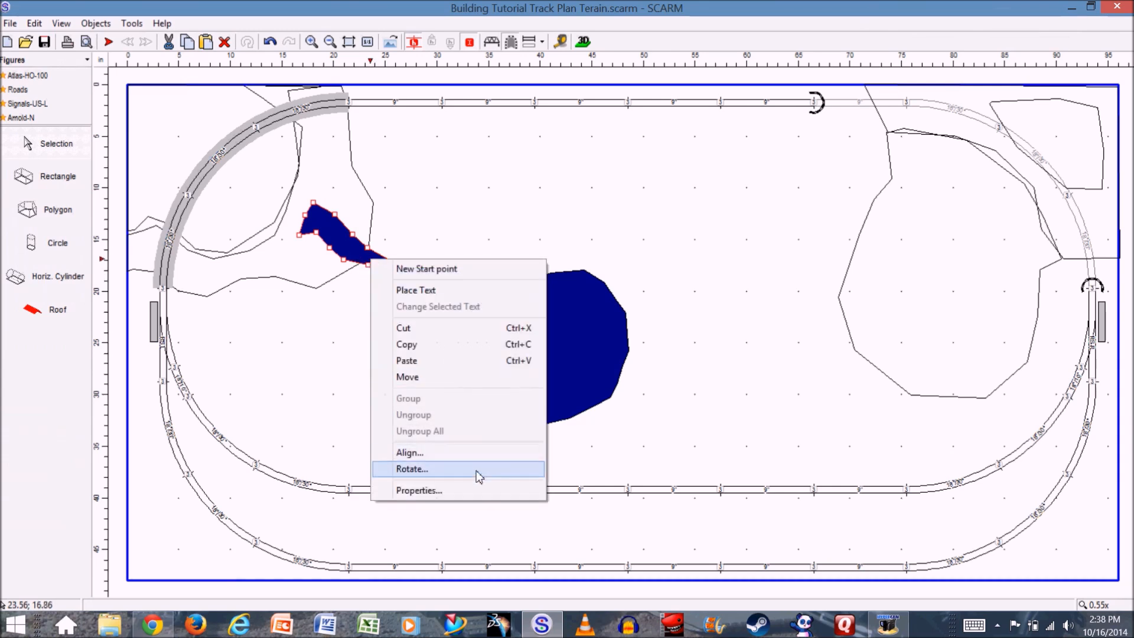
click(456, 490)
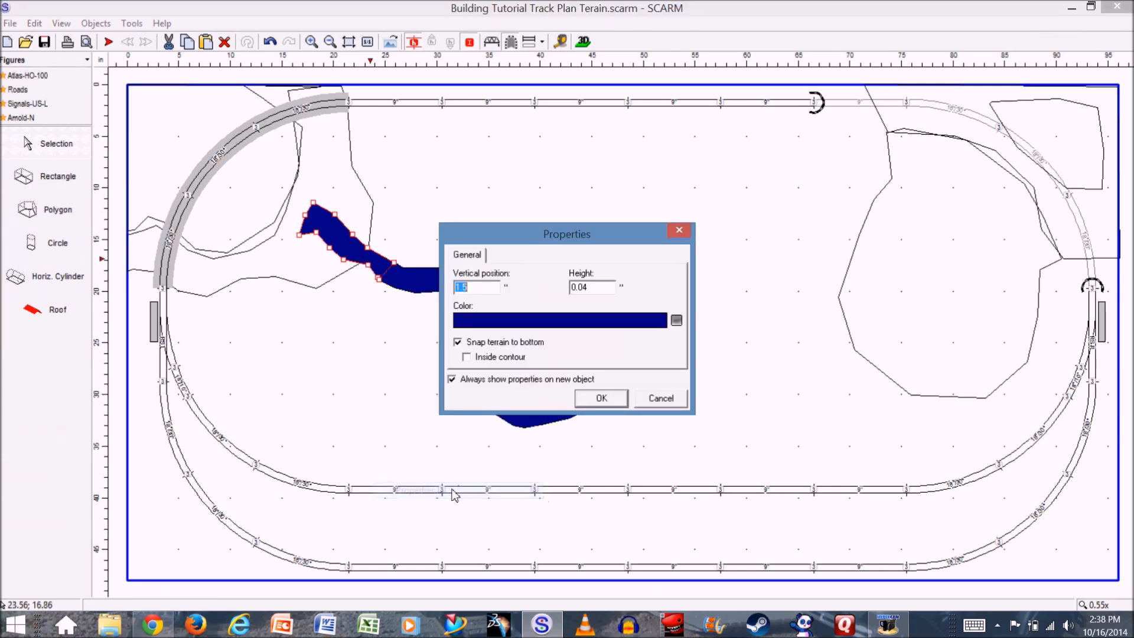
click(466, 358)
click(594, 401)
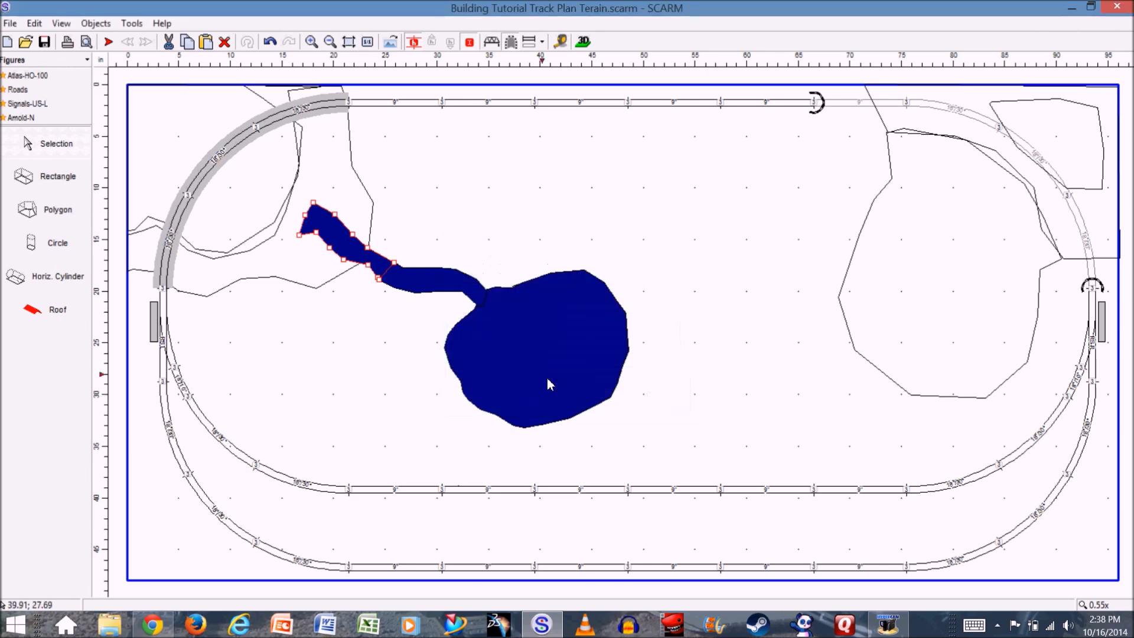
- Check in 3D how the terrain meets the low-ground stream at the drop below the upper section
click(583, 42)
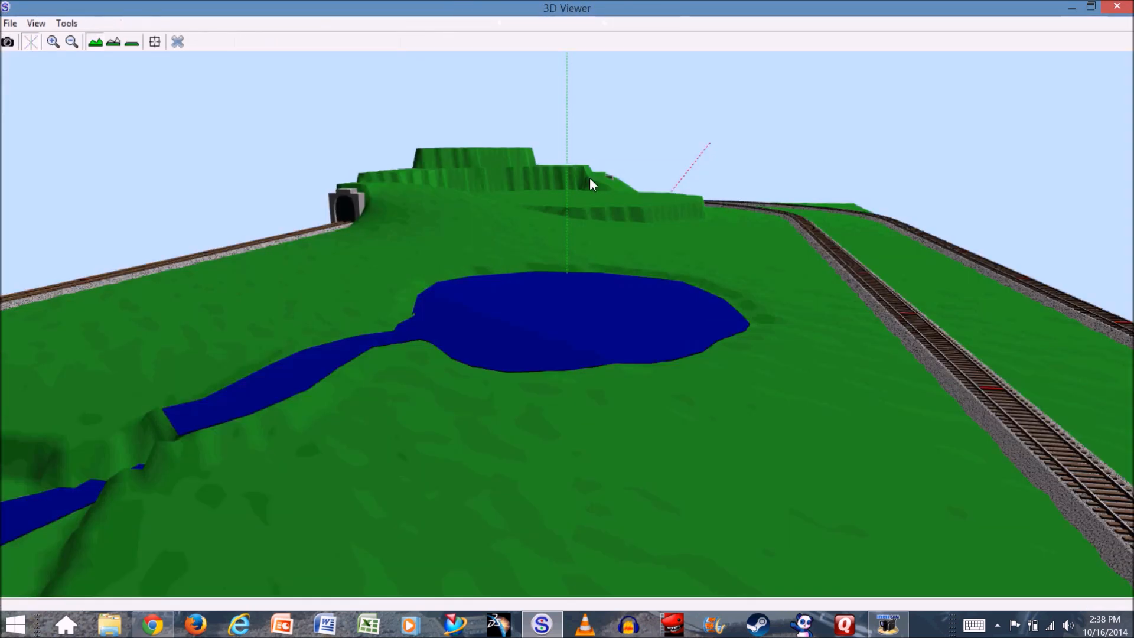
drag(170, 475, 361, 453)
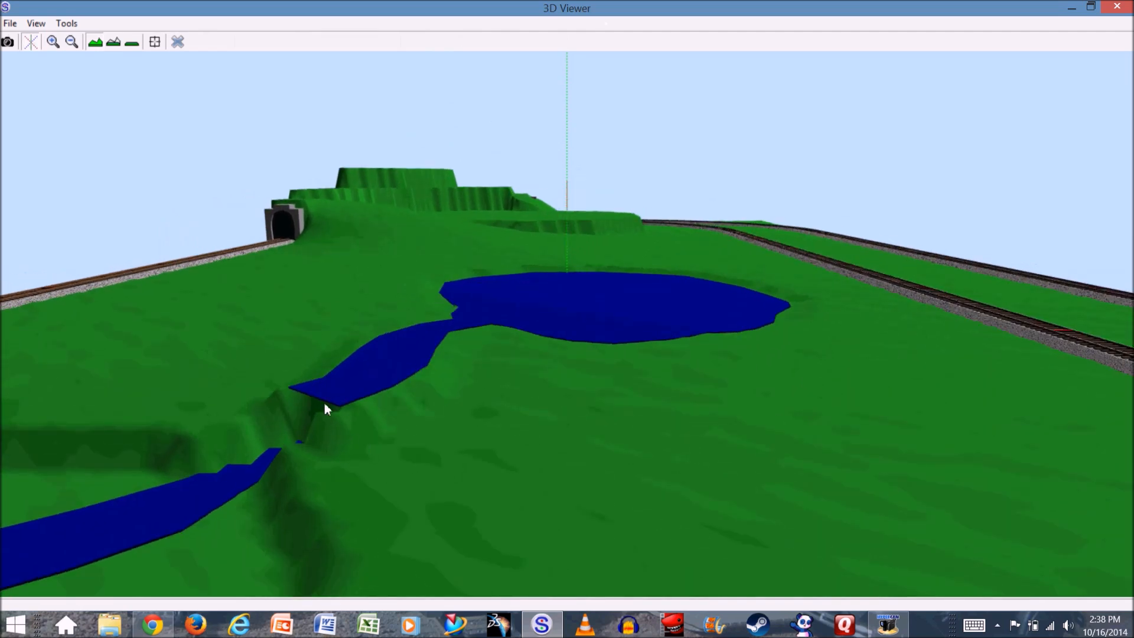
click(178, 42)
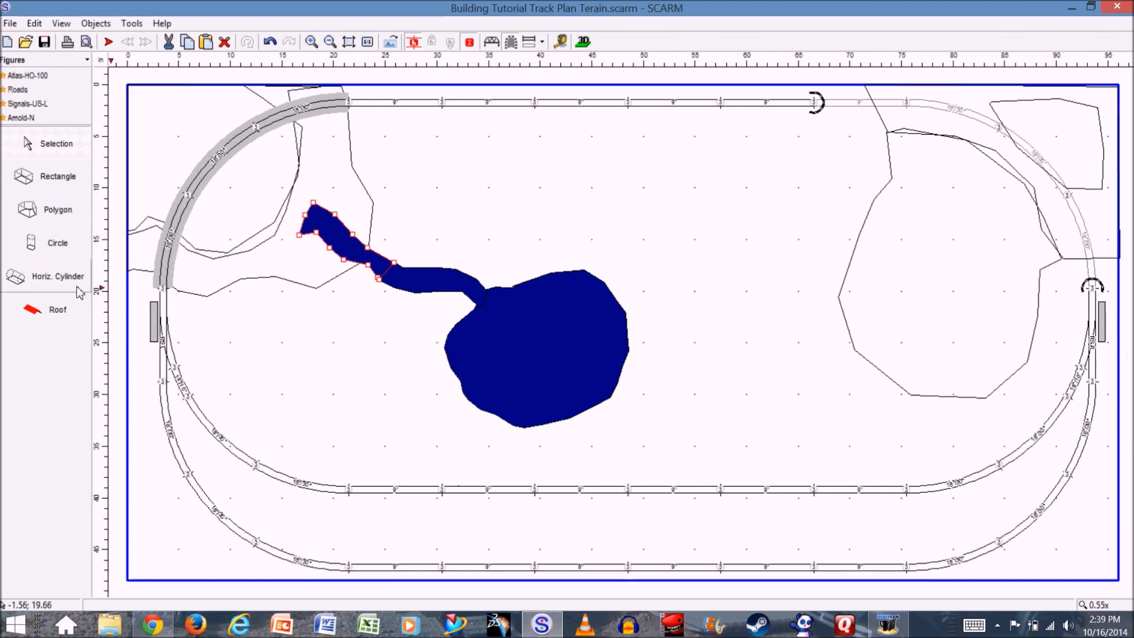
- Draw a thin four-sided polygon across the joint between the upper and low-ground stream sections for a waterfall
click(57, 211)
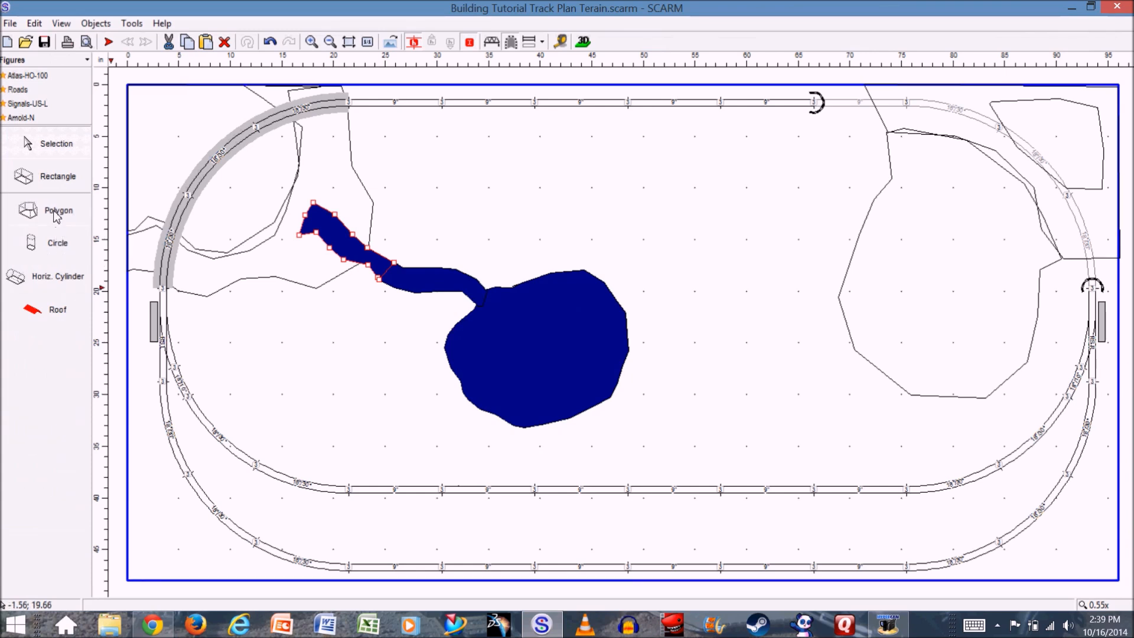
click(378, 279)
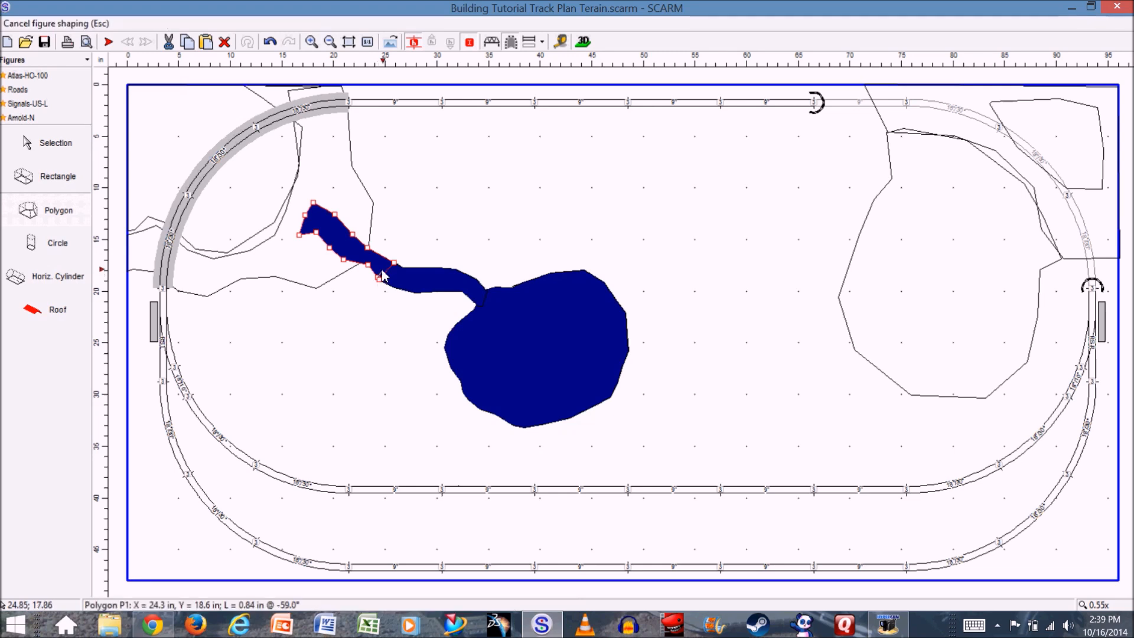
click(393, 265)
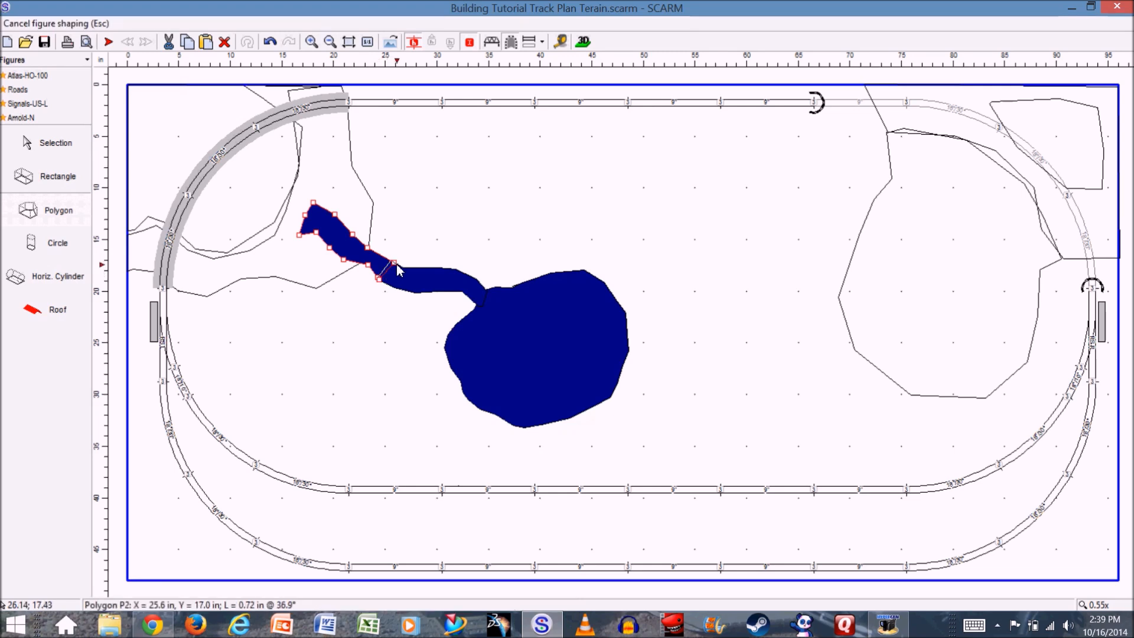
click(382, 281)
click(380, 282)
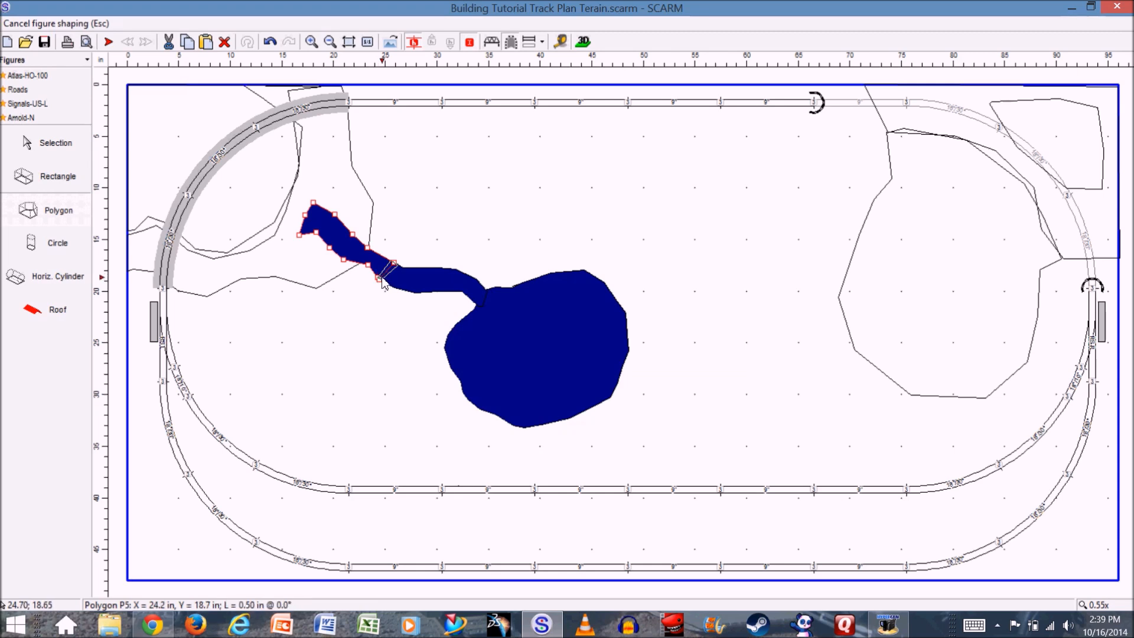
double_click(381, 283)
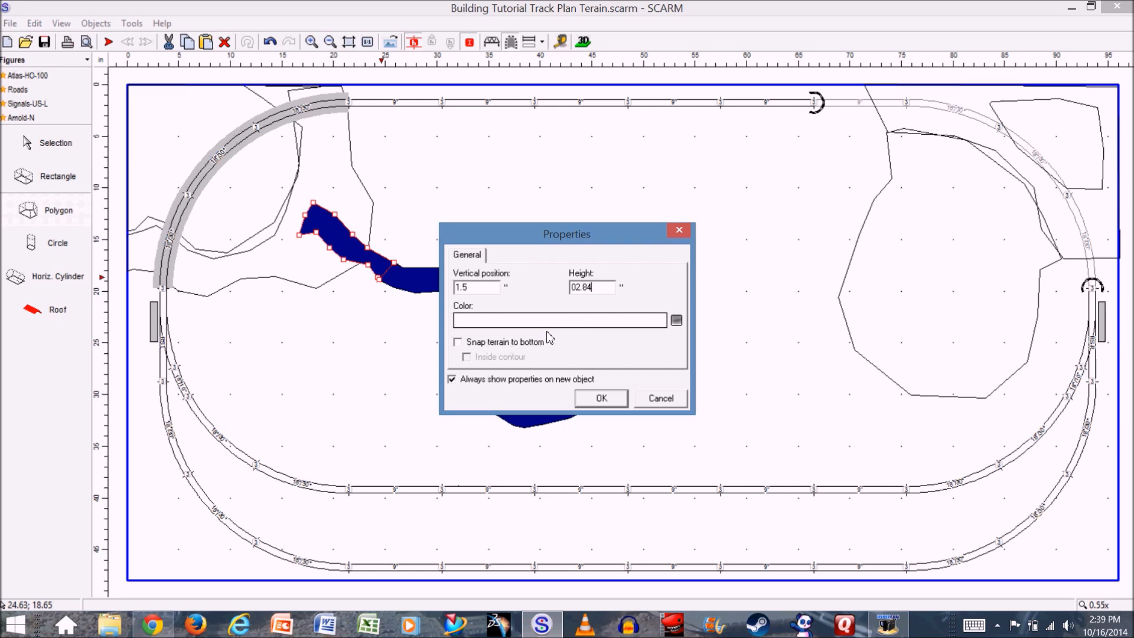
- Give the waterfall polygon a vertical position of 1.5", a height of 2.84" and a navy blue color
click(525, 321)
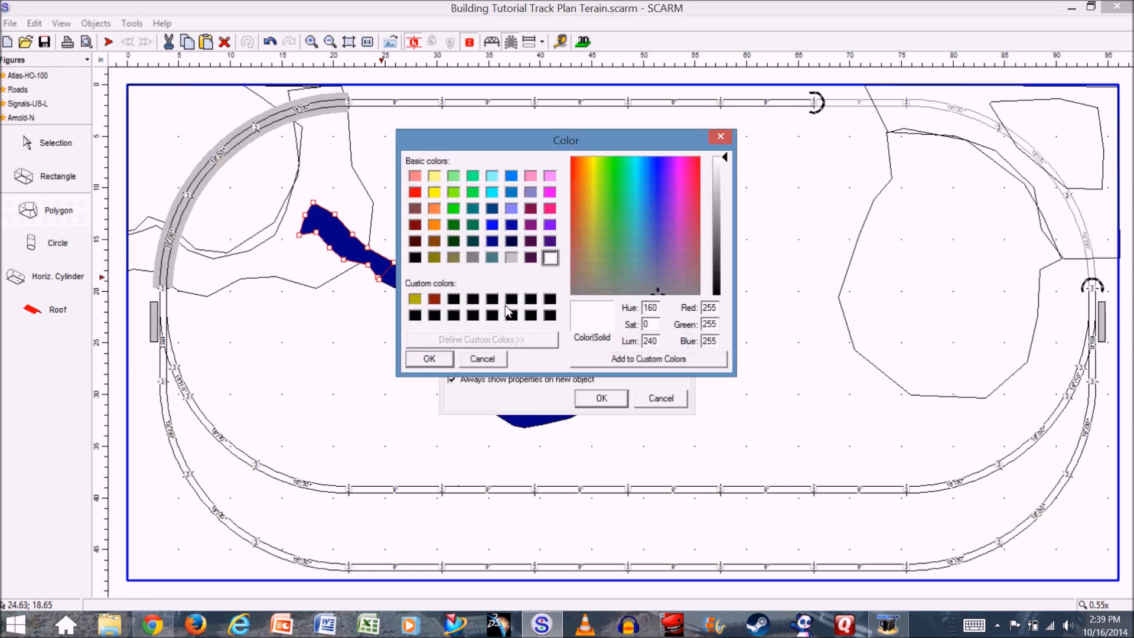
click(493, 242)
click(433, 360)
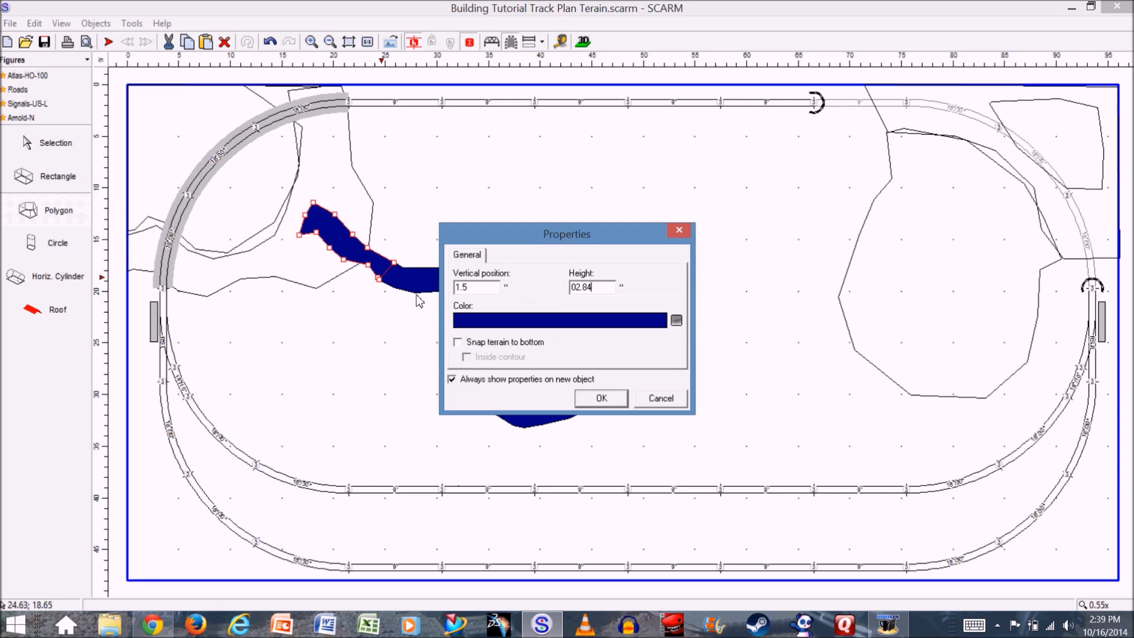
click(601, 398)
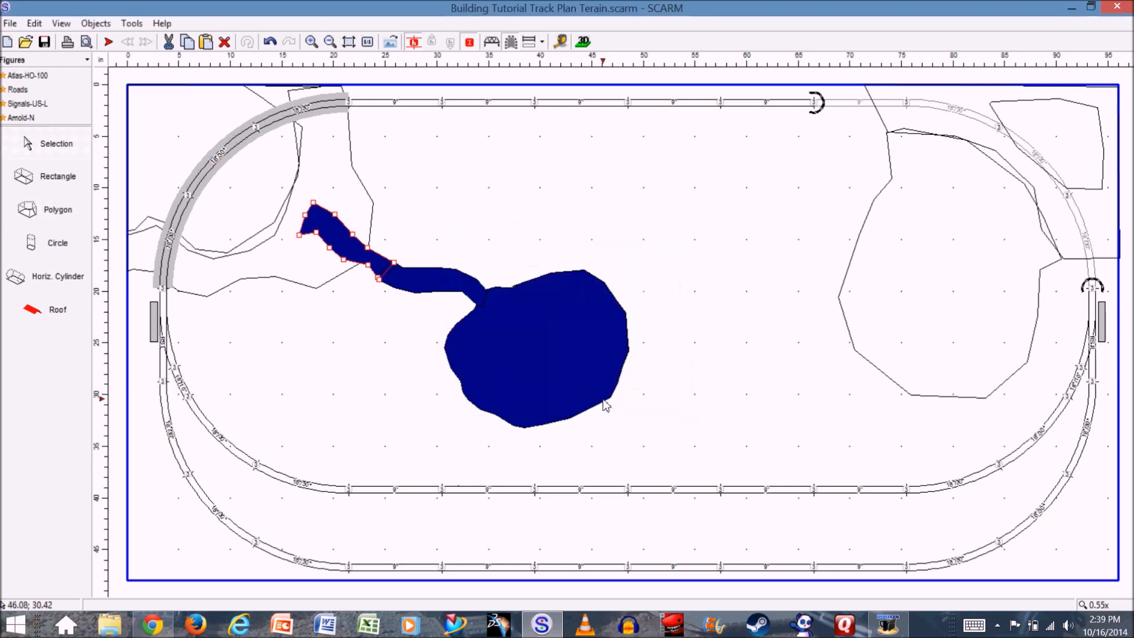
- Check in 3D how the waterfall polygon sits between the two stream sections
click(583, 42)
mouse_move(334, 427)
mouse_down()
mouse_move(349, 427)
mouse_move(333, 426)
mouse_move(340, 440)
mouse_up()
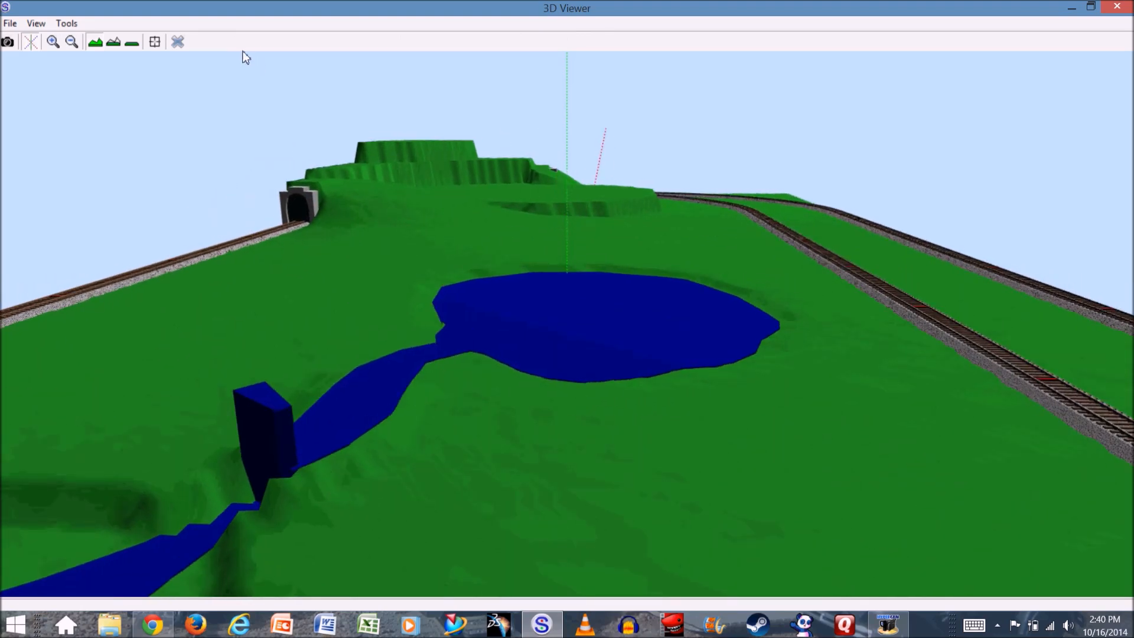
click(181, 45)
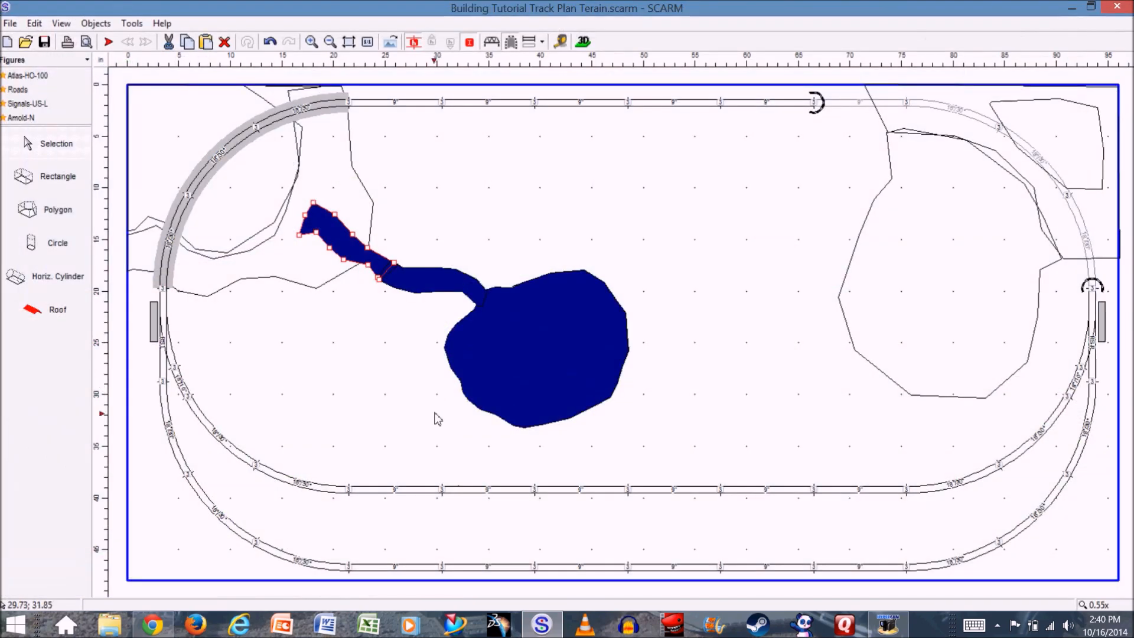
- Set the waterfall polygon's vertical position to 0"
click(388, 275)
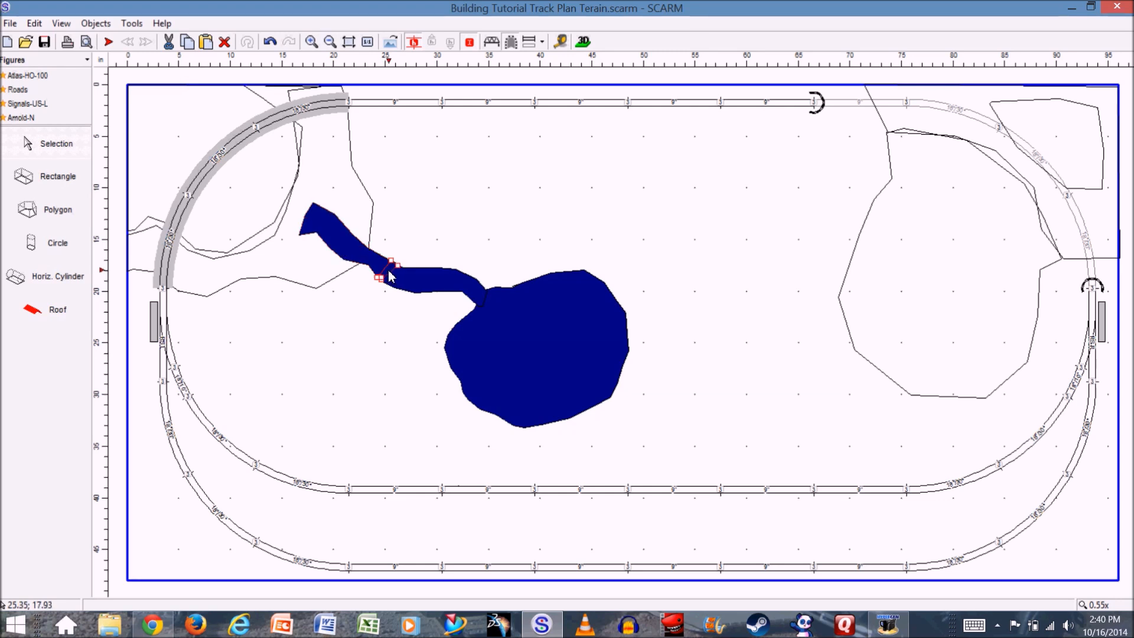
right_click(389, 275)
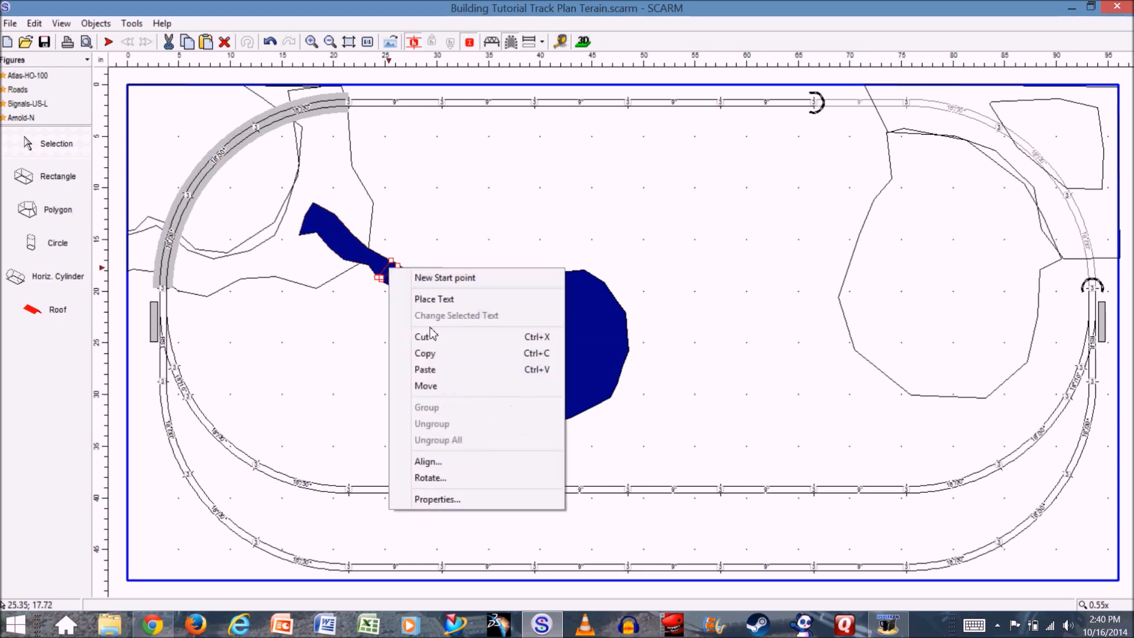
click(449, 499)
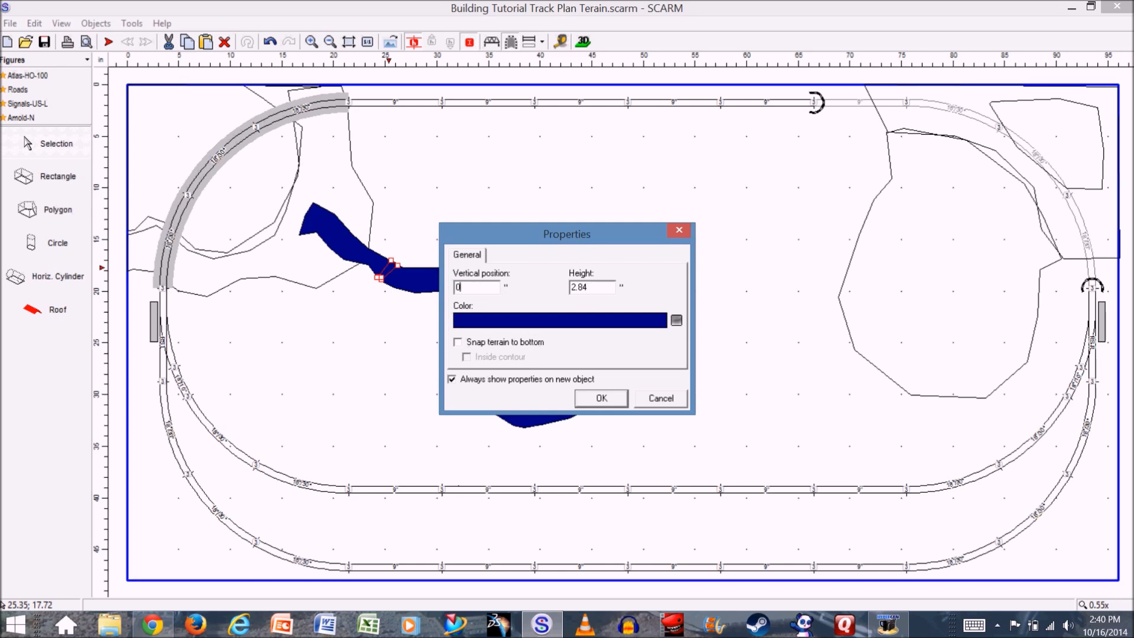
text(0)
click(602, 402)
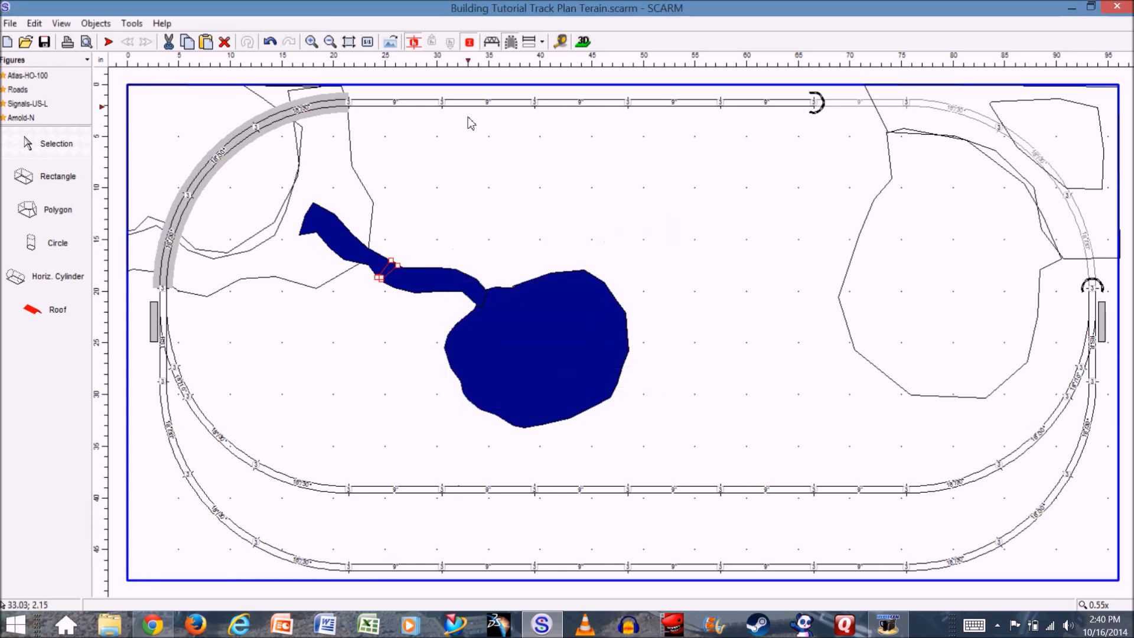
- Check in 3D how the lowered waterfall polygon joins the two stream levels
click(584, 44)
drag(307, 445, 463, 469)
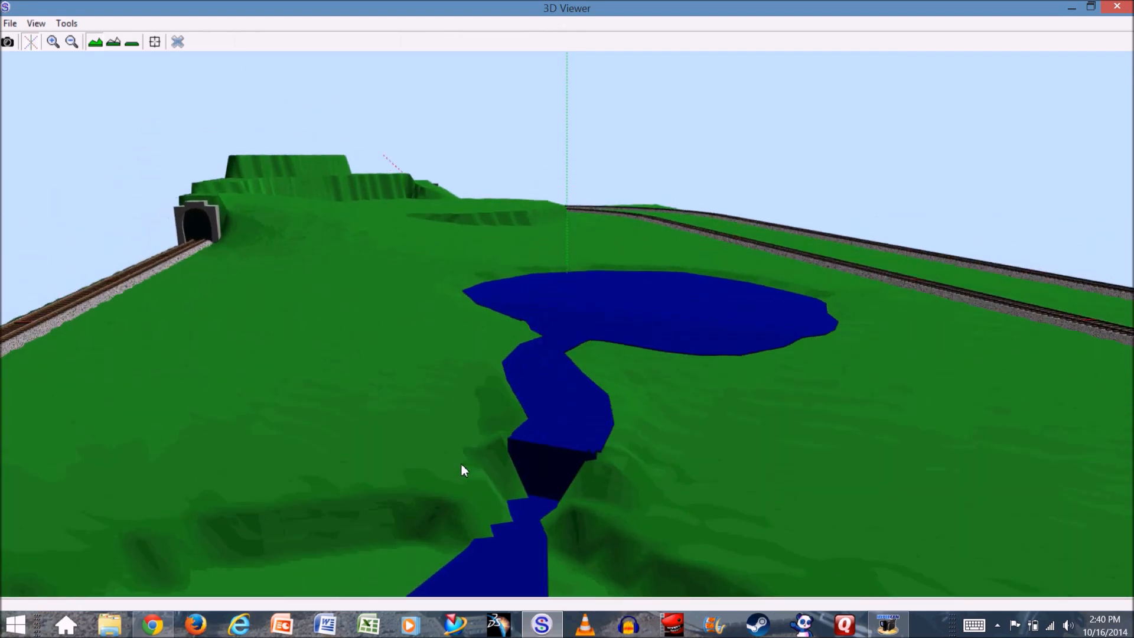
drag(614, 506, 593, 500)
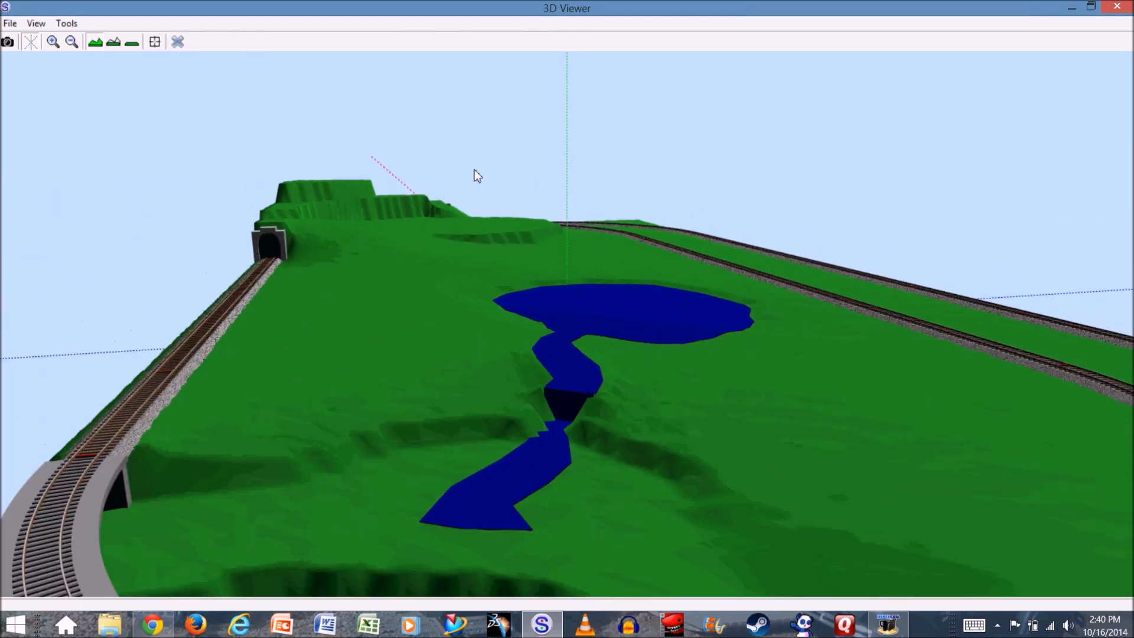
click(179, 43)
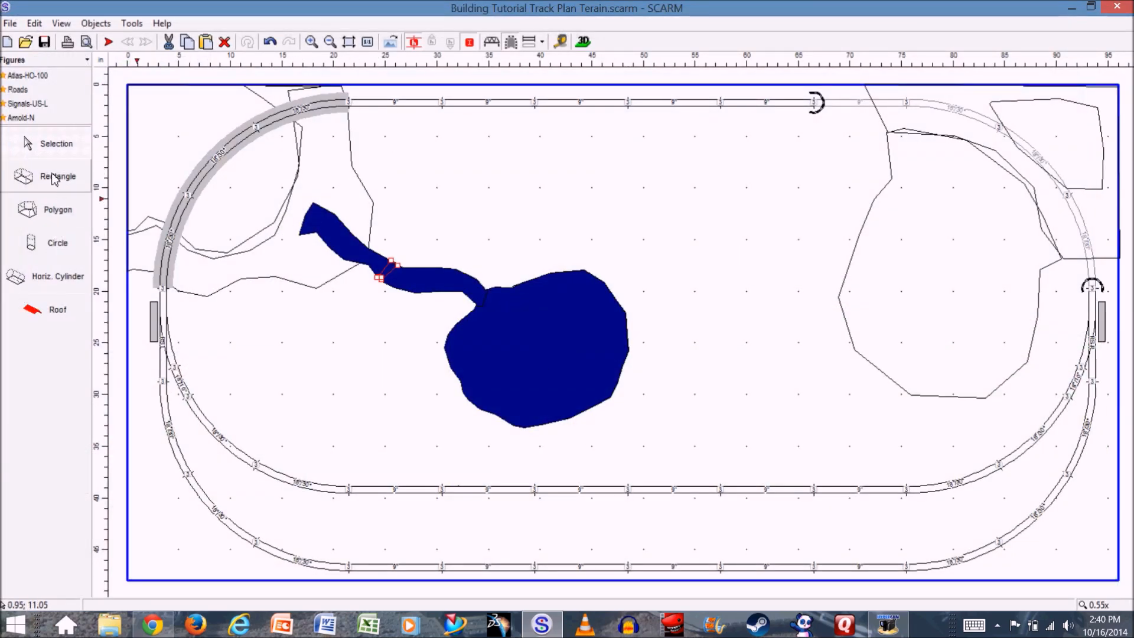
- Draw a winding stream polygon from the low-ground stream's end, under the curved bridge, to the layout's left edge near its upper corner
click(43, 213)
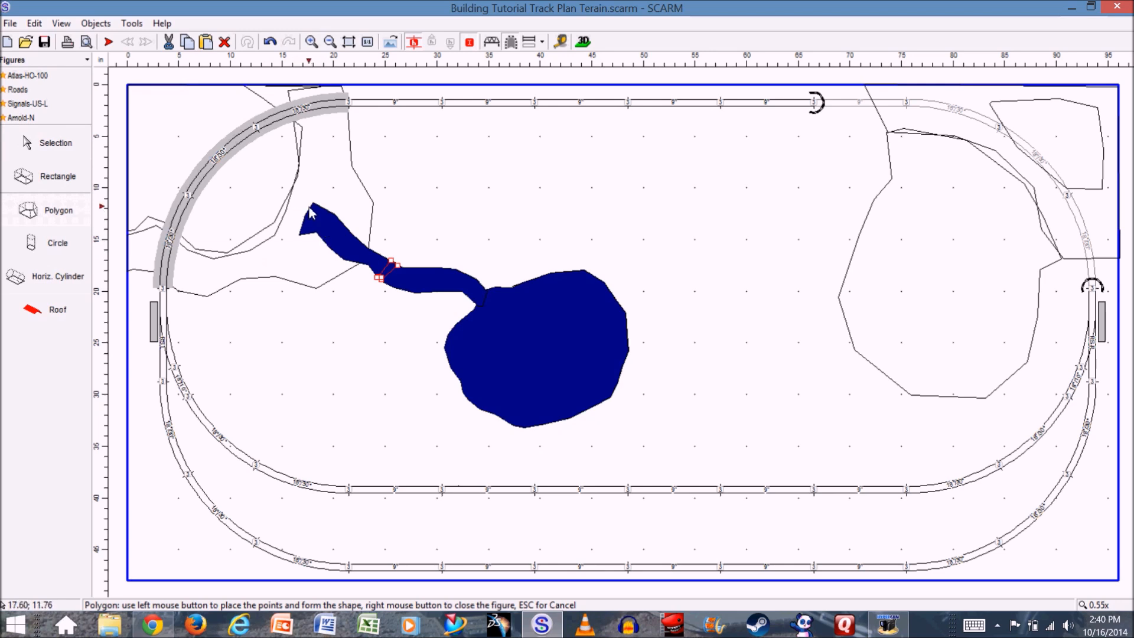
click(302, 232)
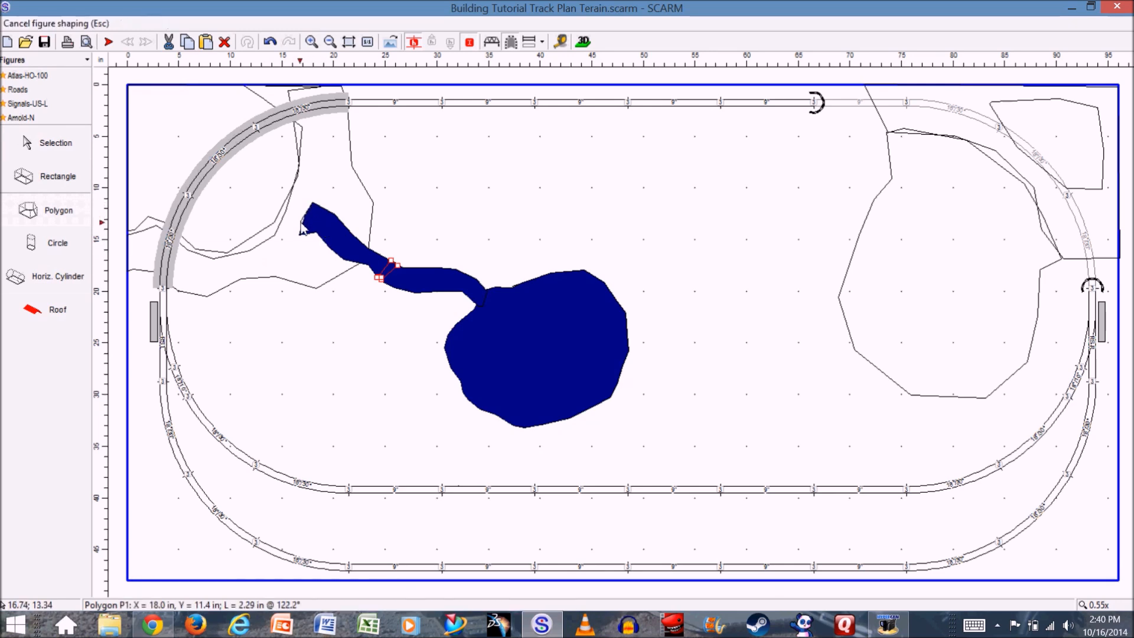
click(277, 225)
click(253, 211)
click(250, 210)
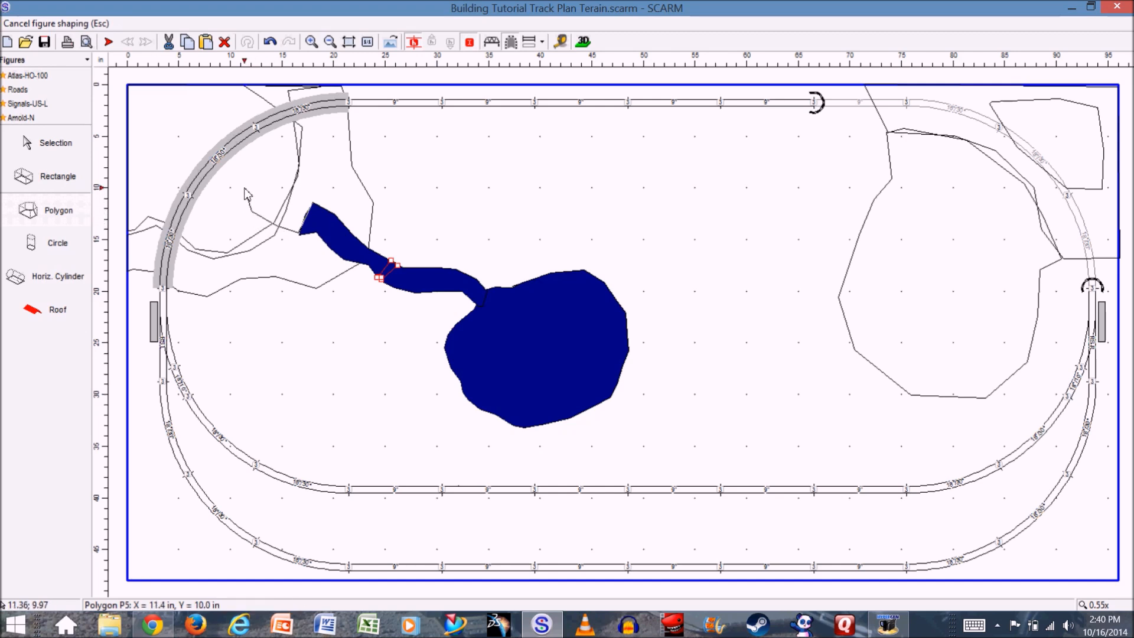
click(234, 172)
click(191, 170)
click(160, 160)
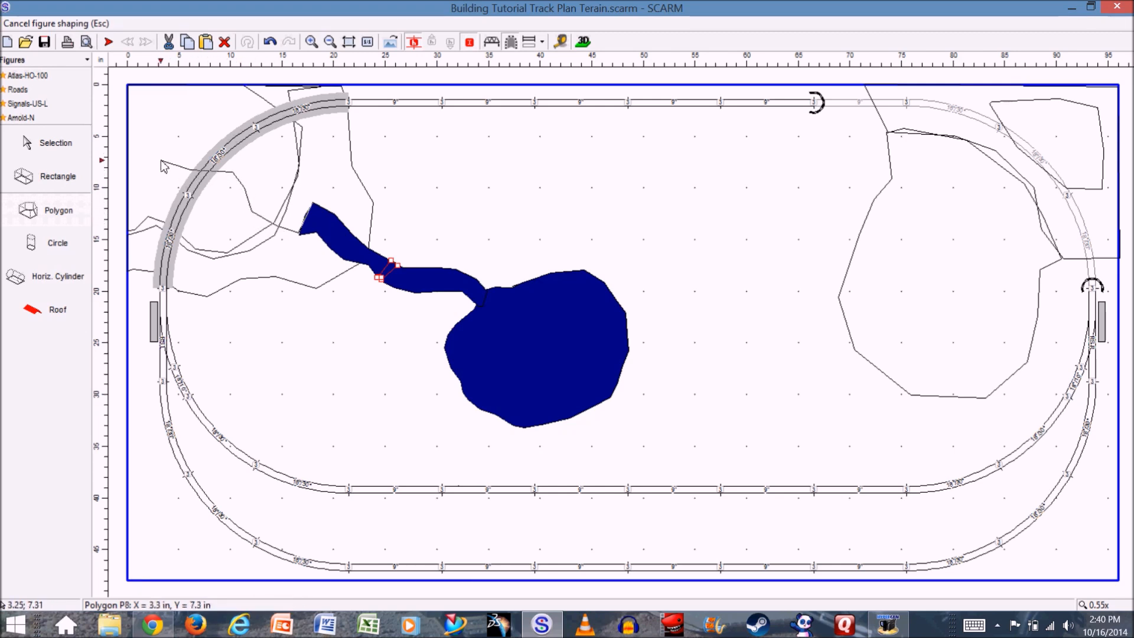
click(157, 142)
click(146, 125)
click(133, 125)
click(129, 126)
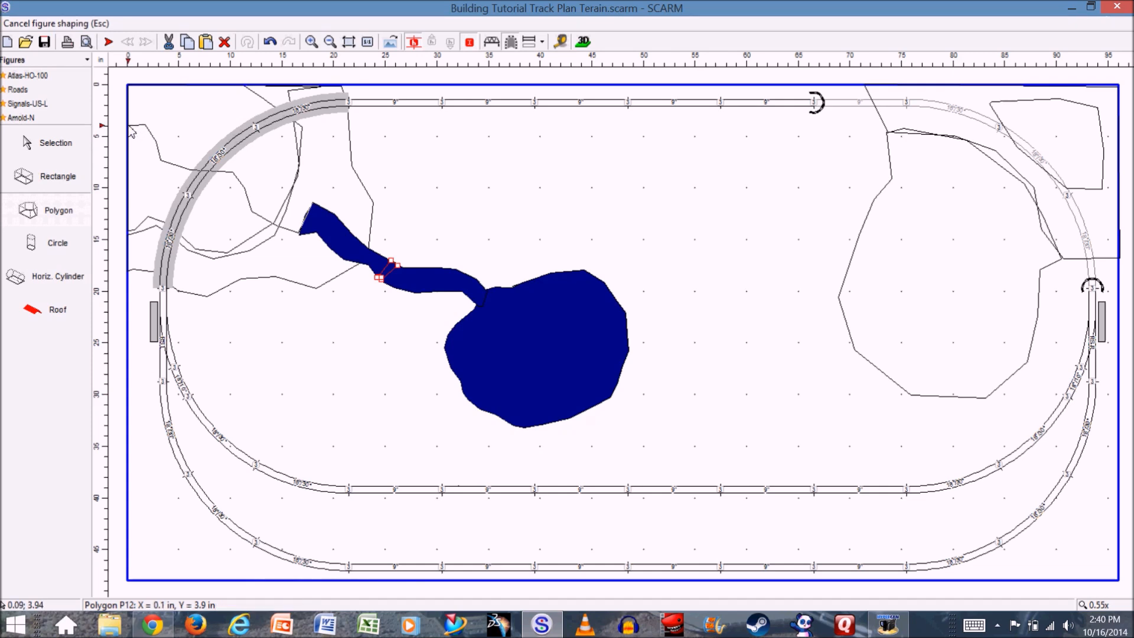
click(127, 107)
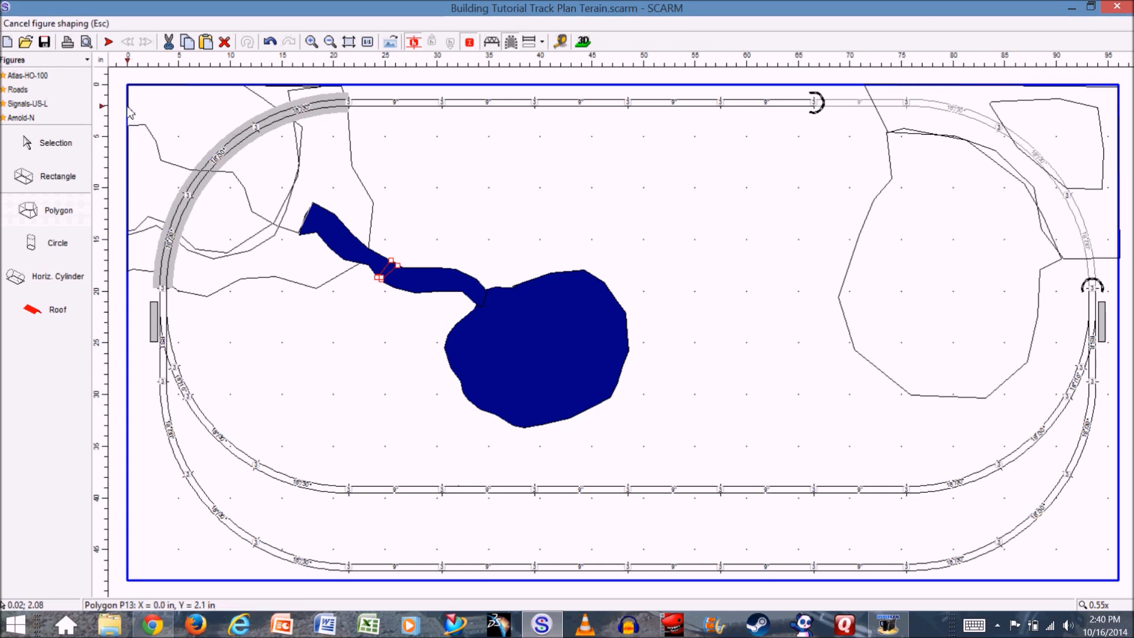
click(147, 105)
click(166, 112)
click(175, 127)
click(182, 143)
click(187, 149)
click(198, 152)
click(213, 153)
click(231, 154)
click(253, 159)
click(262, 173)
click(265, 184)
click(269, 193)
click(275, 203)
click(280, 205)
click(284, 208)
click(298, 209)
double_click(312, 211)
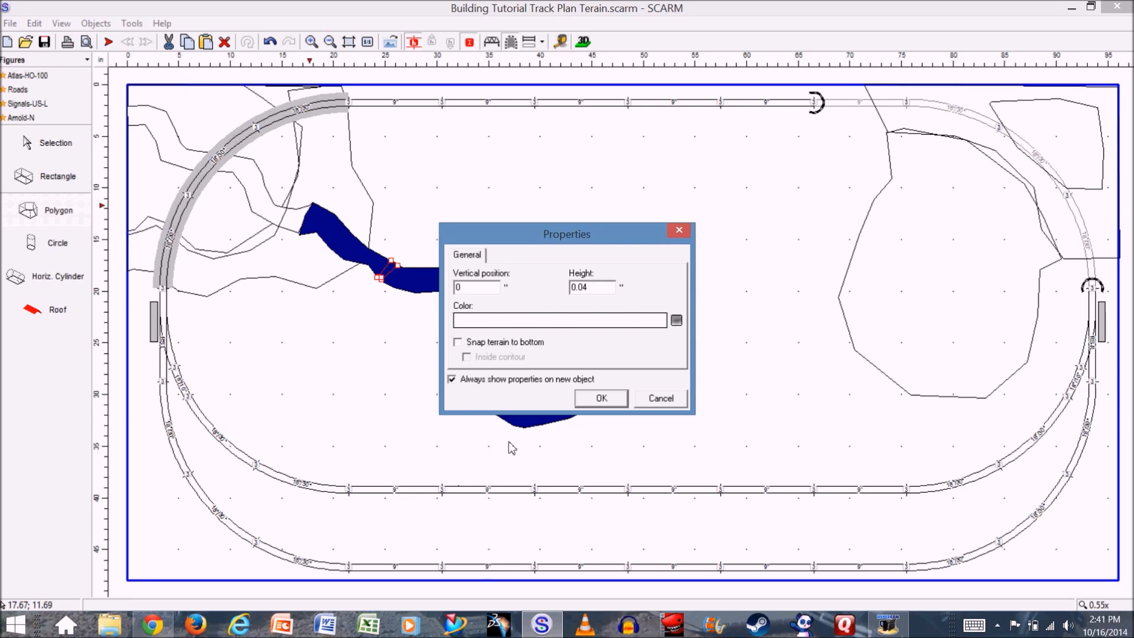
- Give the stream polygon under the bridge a vertical position of 0", a height of 0.04" and a navy blue color
click(549, 322)
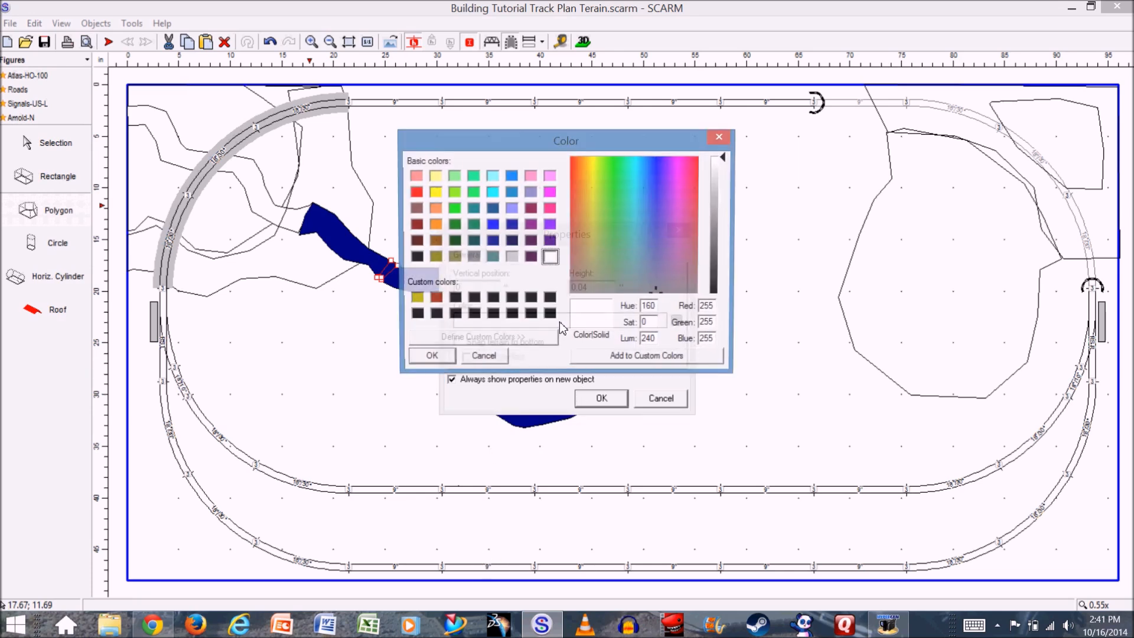
click(493, 241)
click(430, 361)
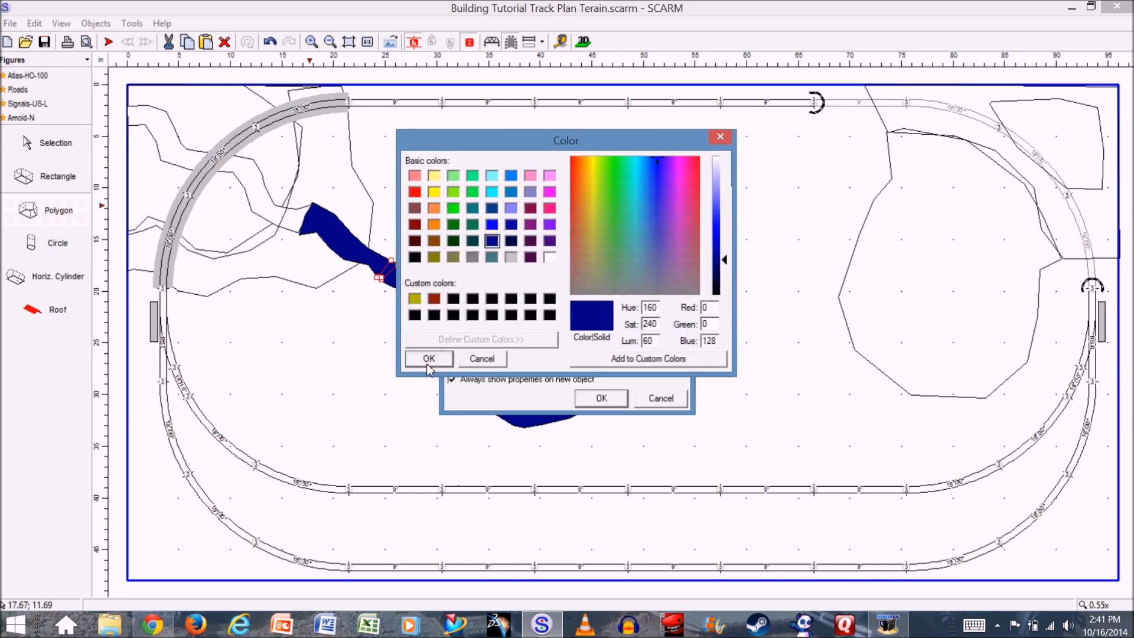
click(601, 399)
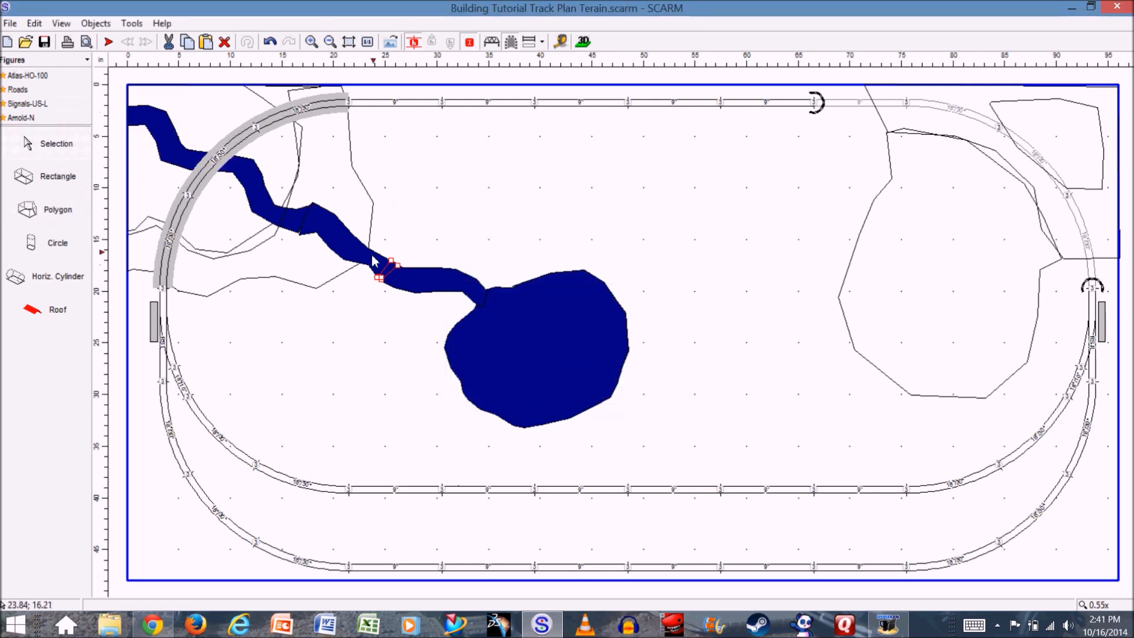
- Draw a thin four-sided polygon across the joint between the low-ground stream and the section under the bridge
click(67, 213)
click(297, 229)
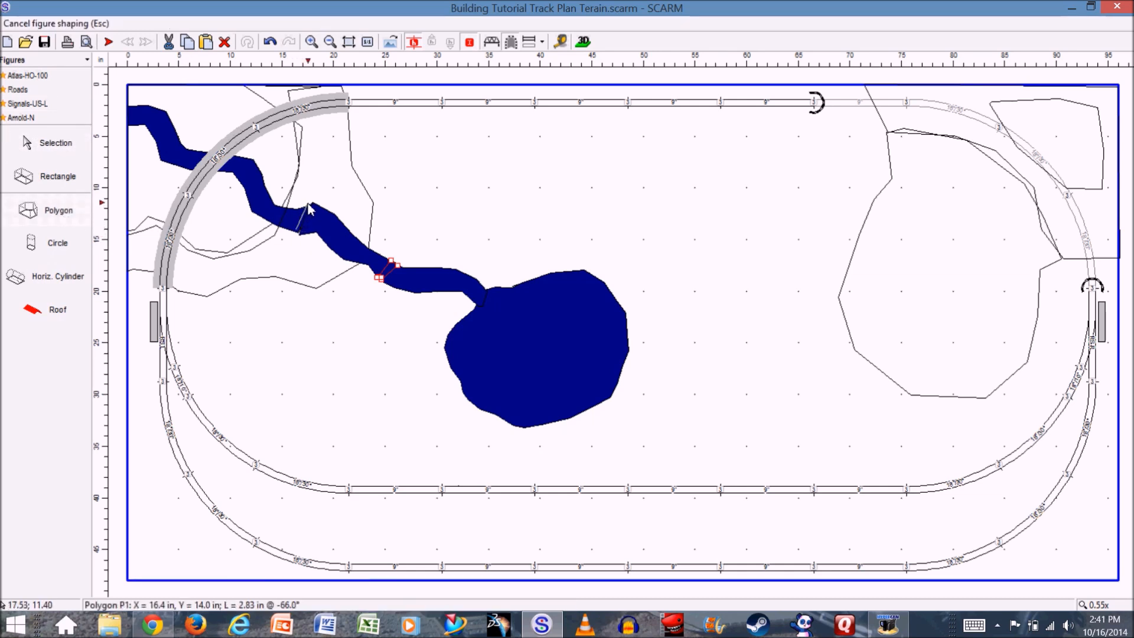
click(311, 203)
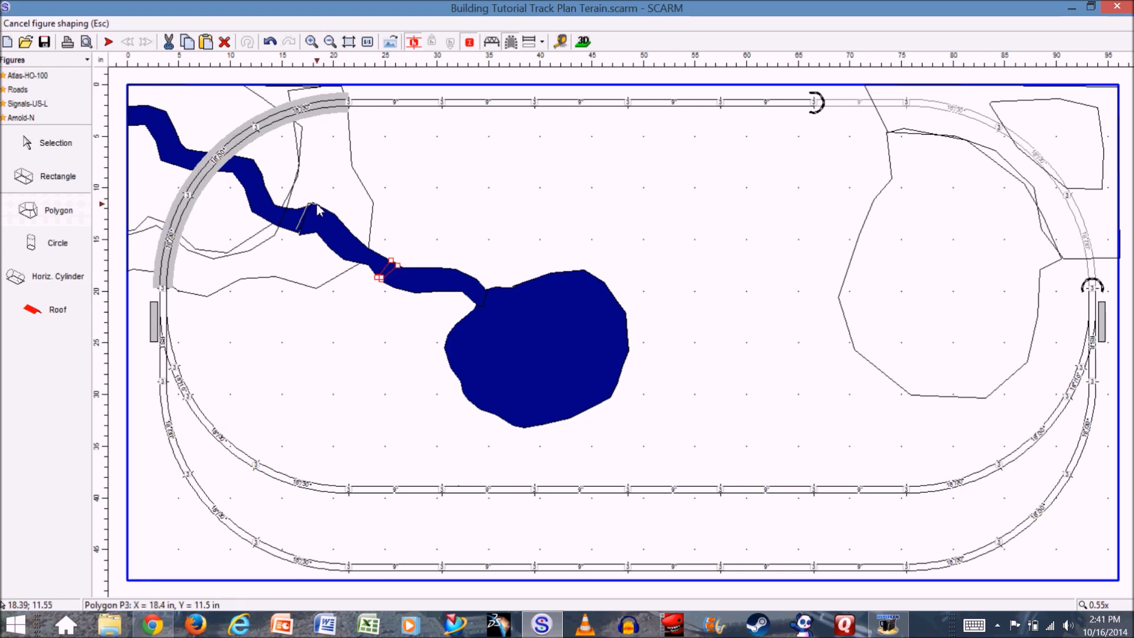
click(305, 235)
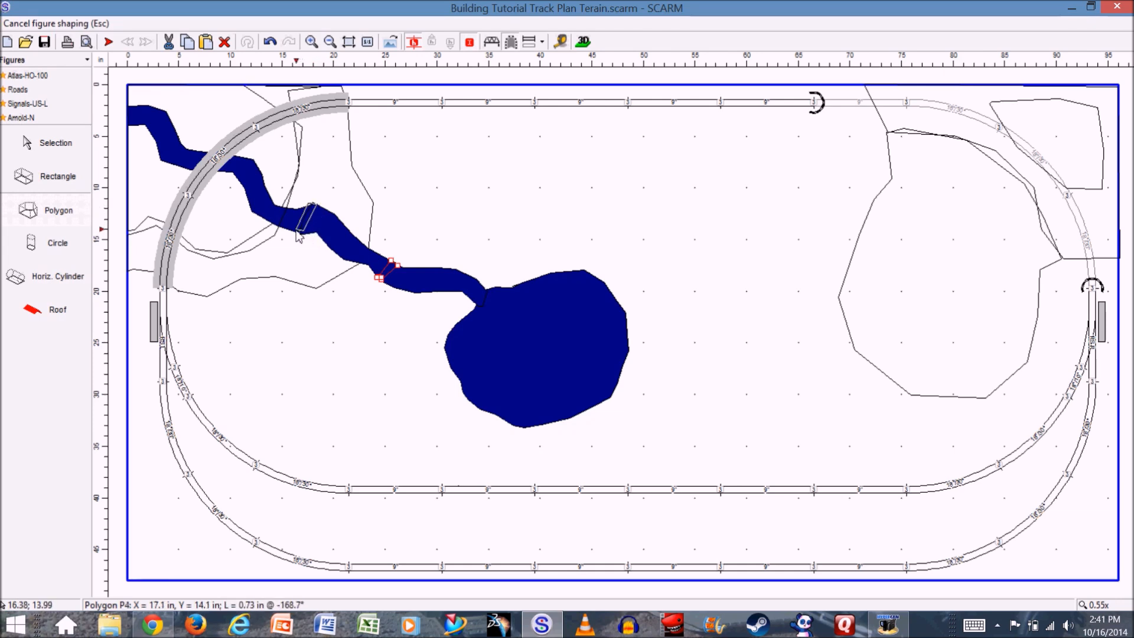
double_click(300, 236)
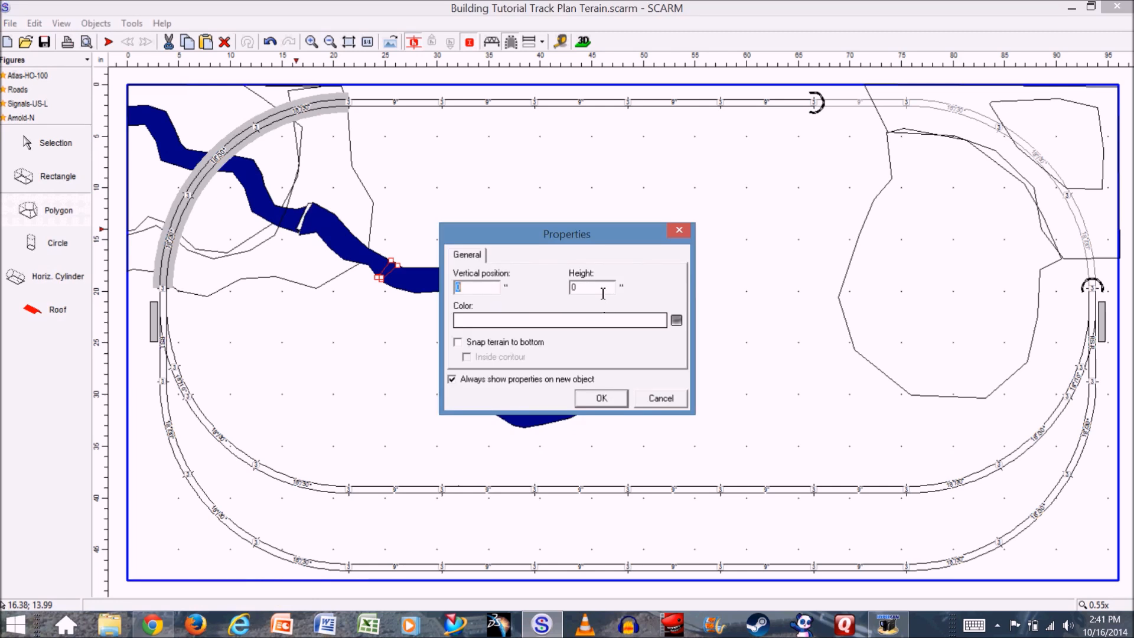
- Set the second waterfall polygon's height to 1.5" and its color to navy blue
click(591, 288)
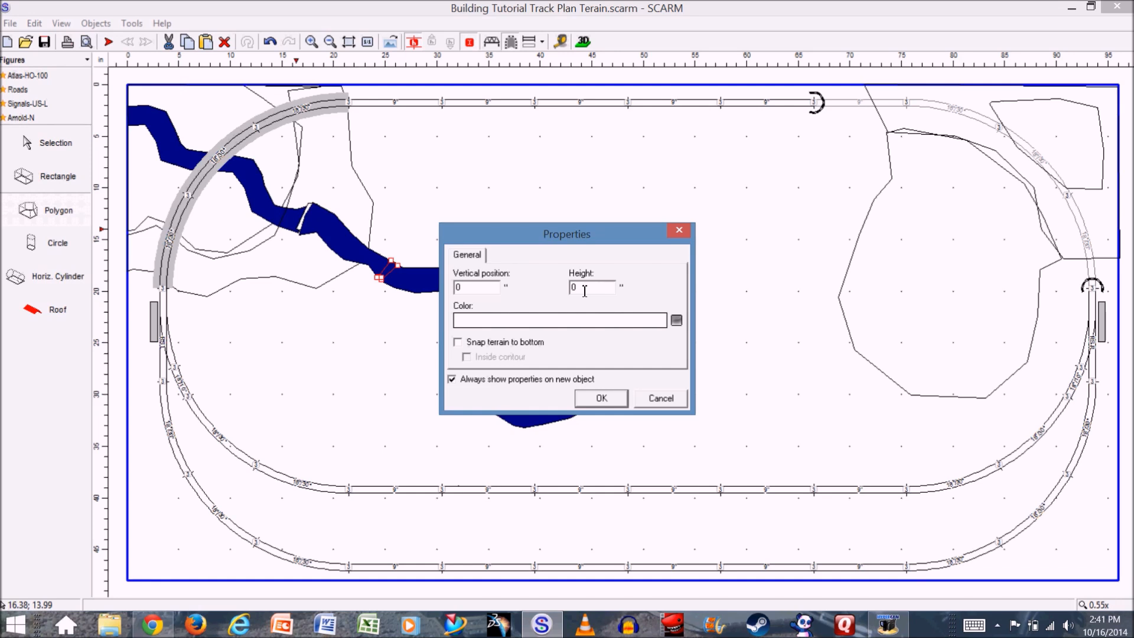
text(1.5)
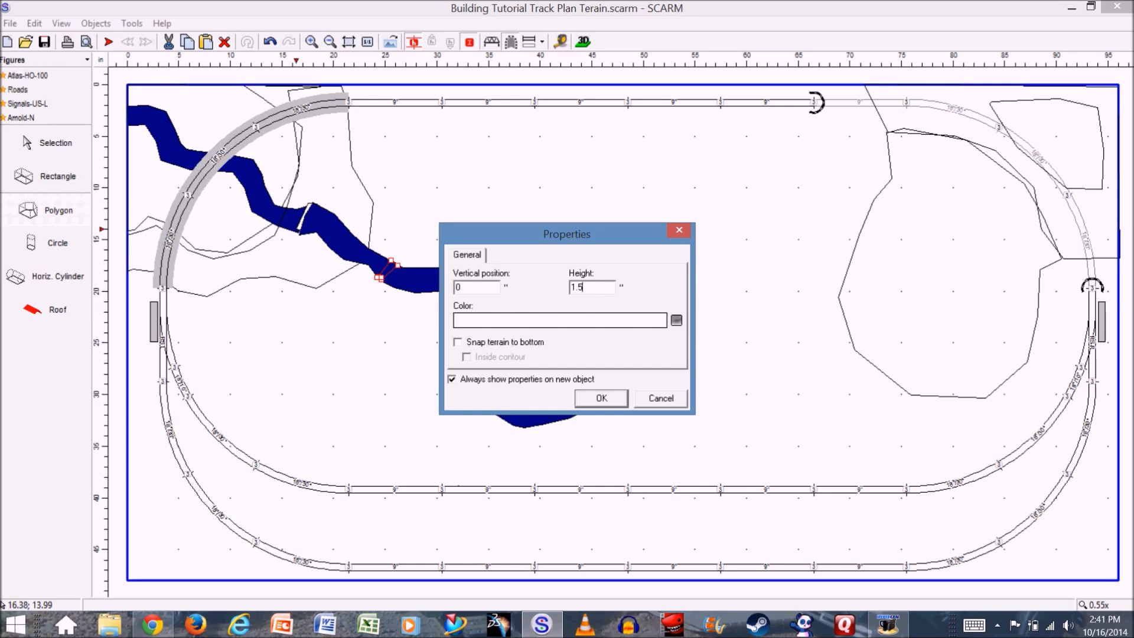
click(514, 322)
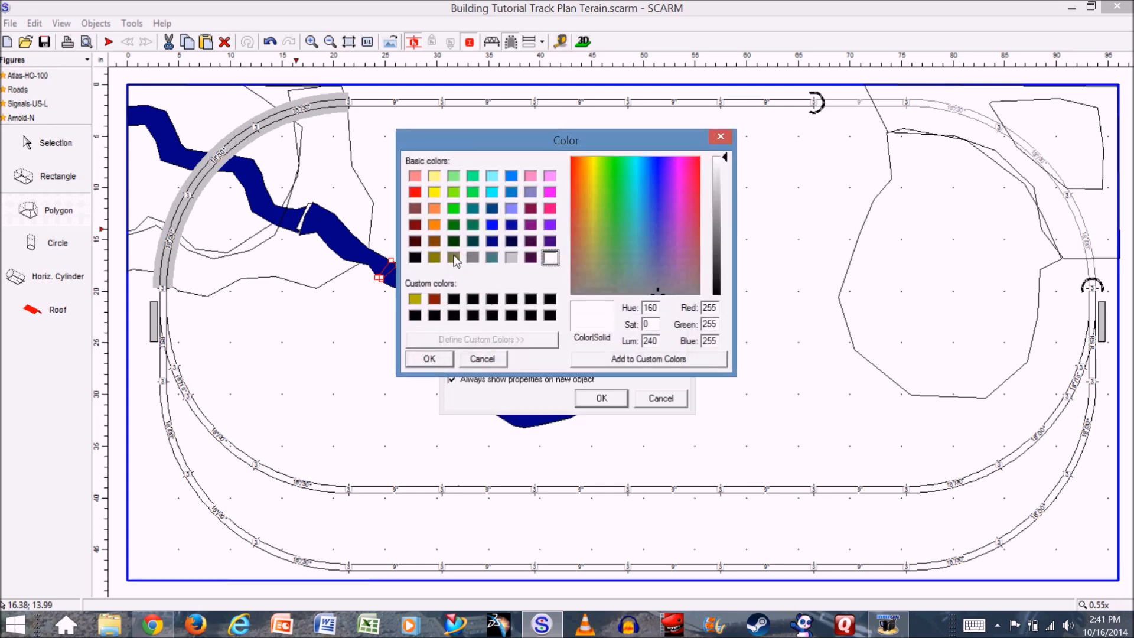
click(492, 241)
click(429, 358)
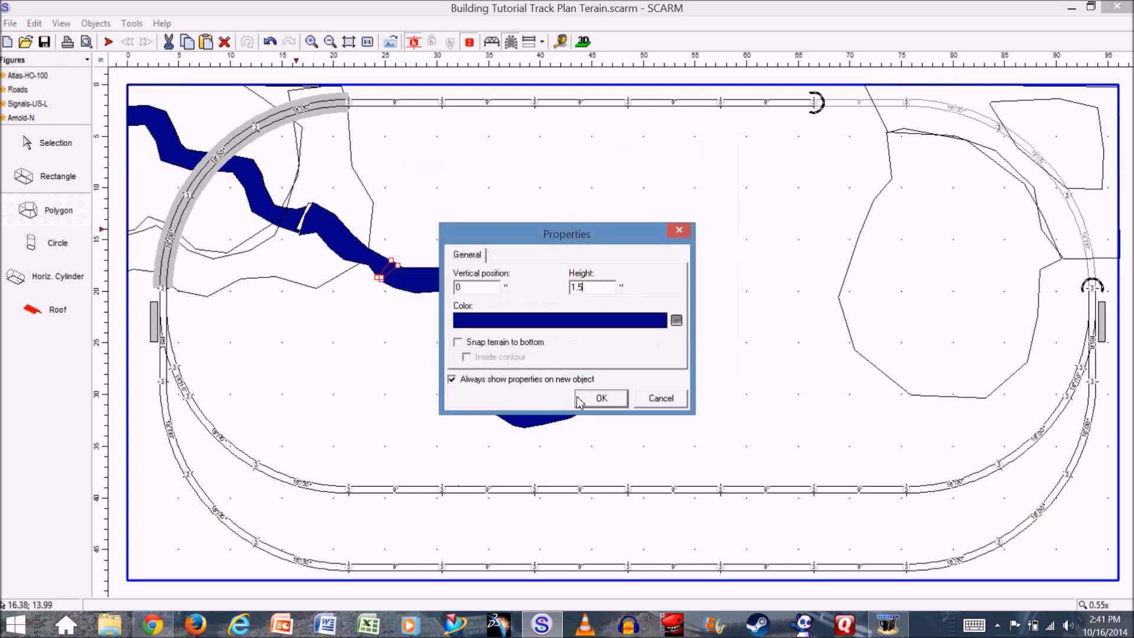
click(617, 402)
- Turn on snapping terrain to bottom for the stream polygon that runs under the curved bridge
click(170, 153)
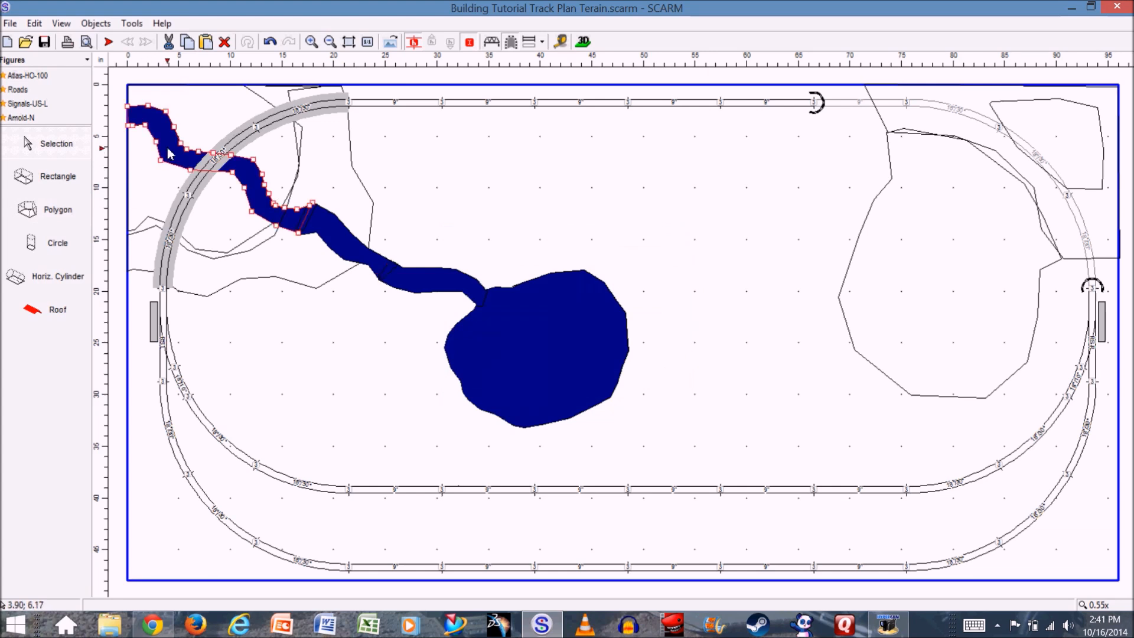
right_click(242, 175)
click(295, 405)
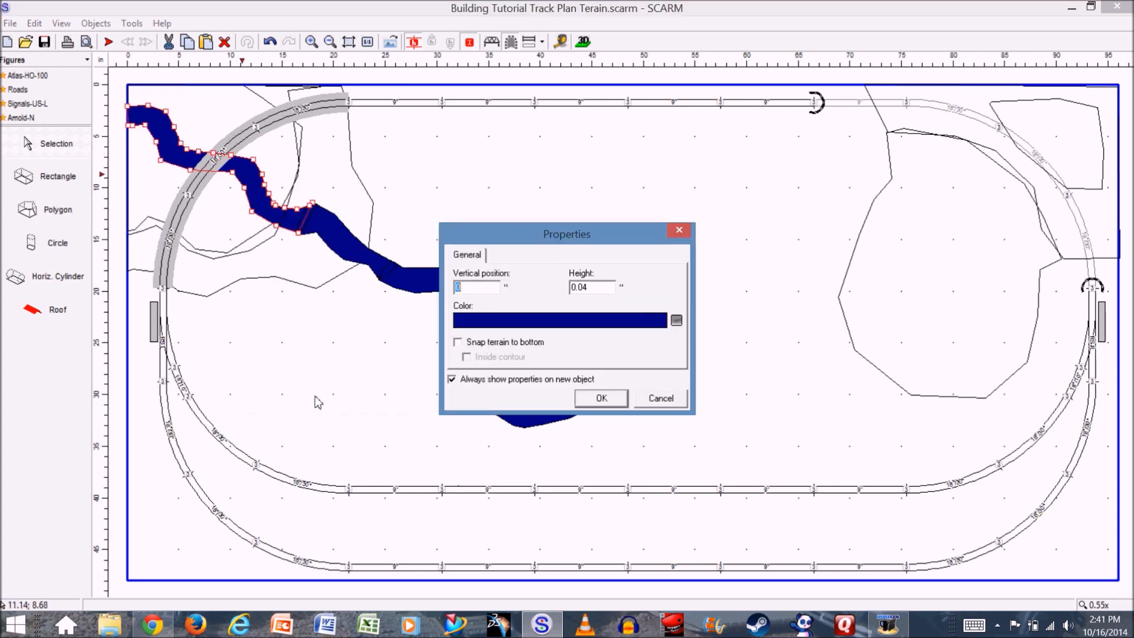
click(458, 342)
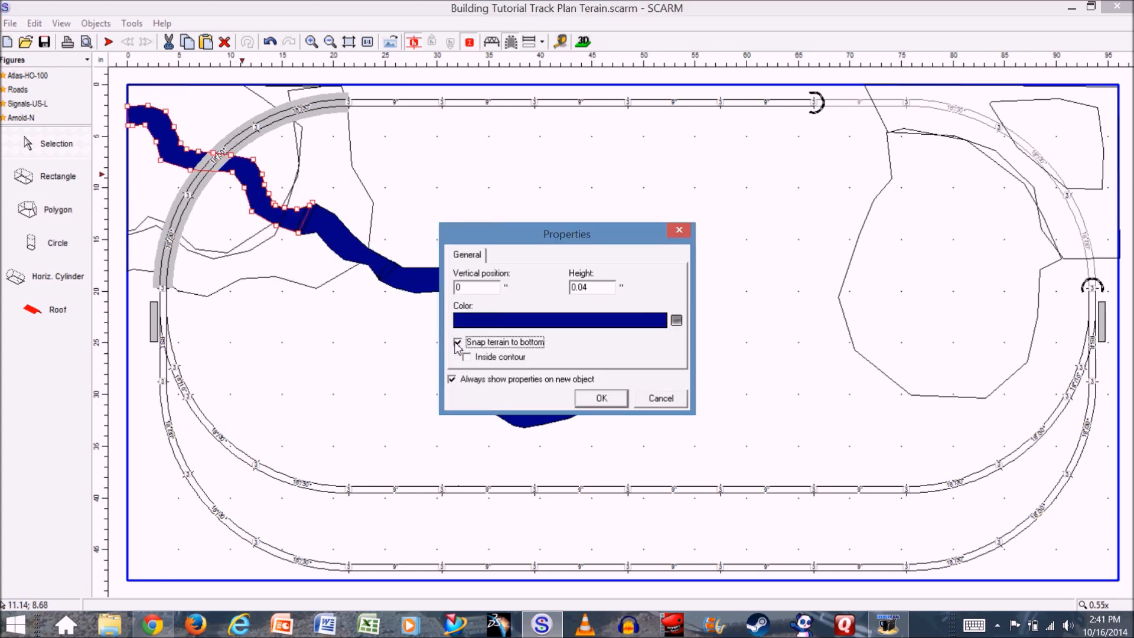
click(604, 398)
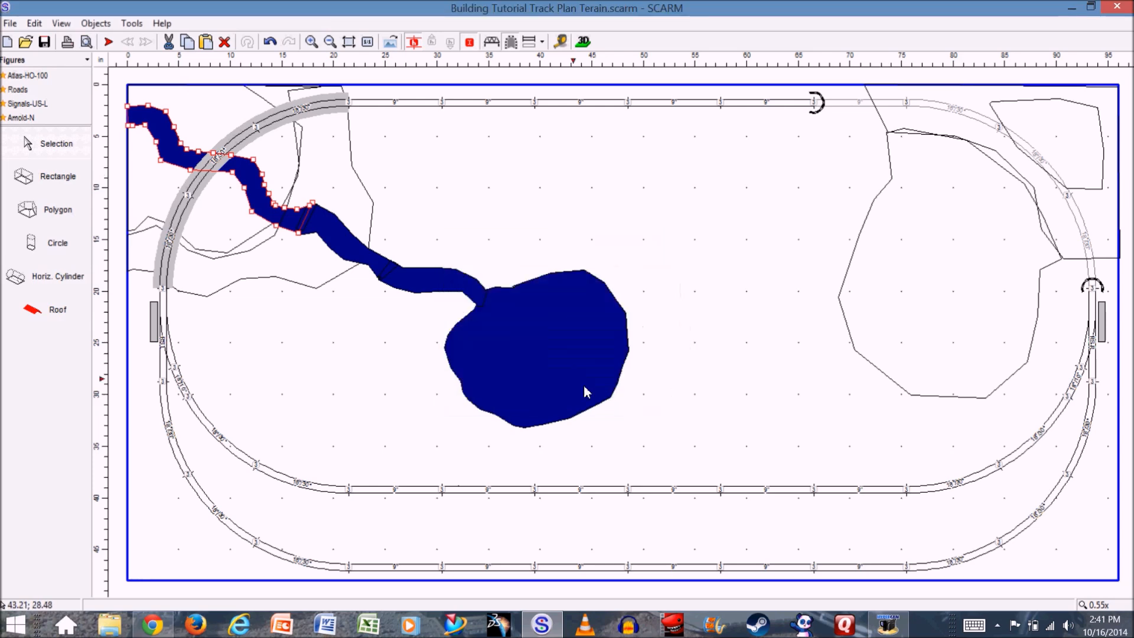
- Inspect the stream, waterfalls and pond from several angles in the 3D view, and close it
click(588, 46)
drag(368, 480, 298, 546)
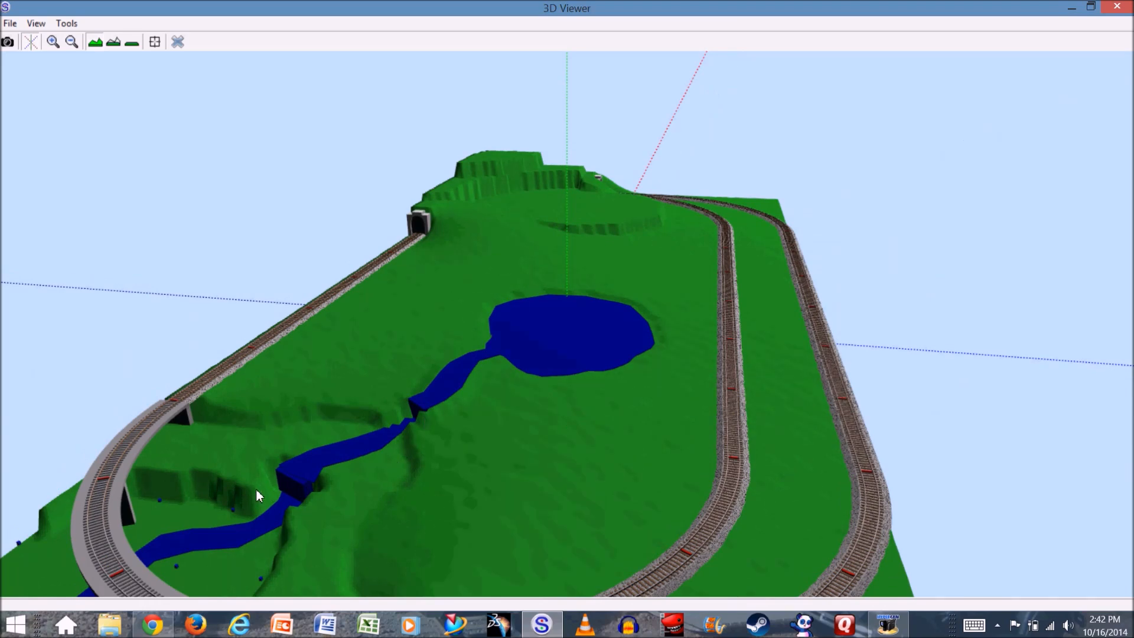
drag(250, 480, 266, 469)
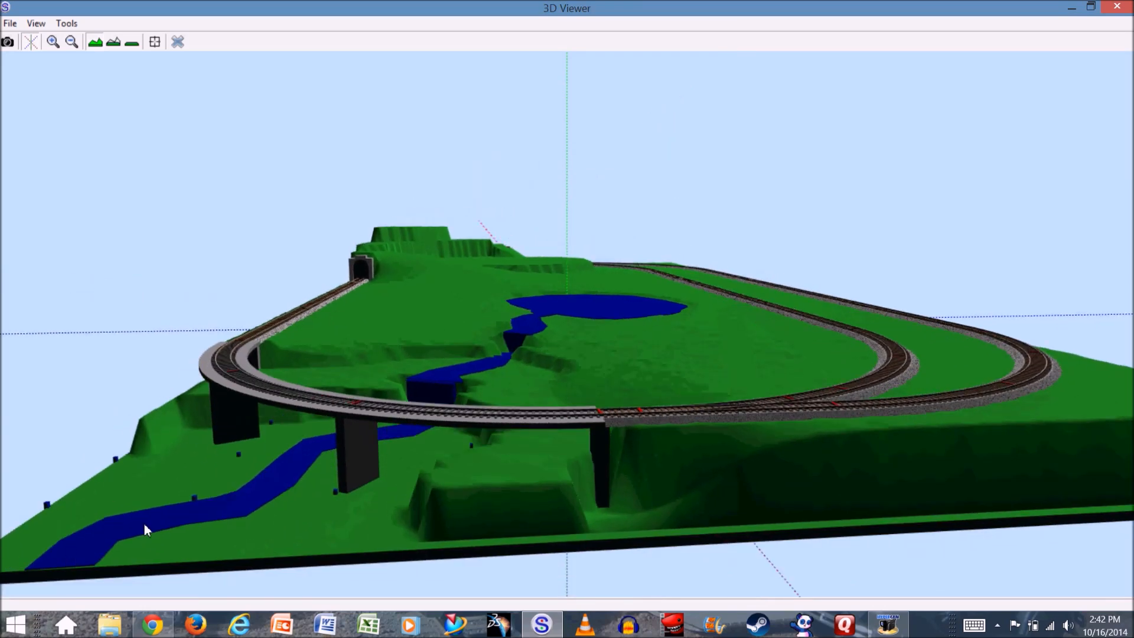
drag(572, 352, 501, 405)
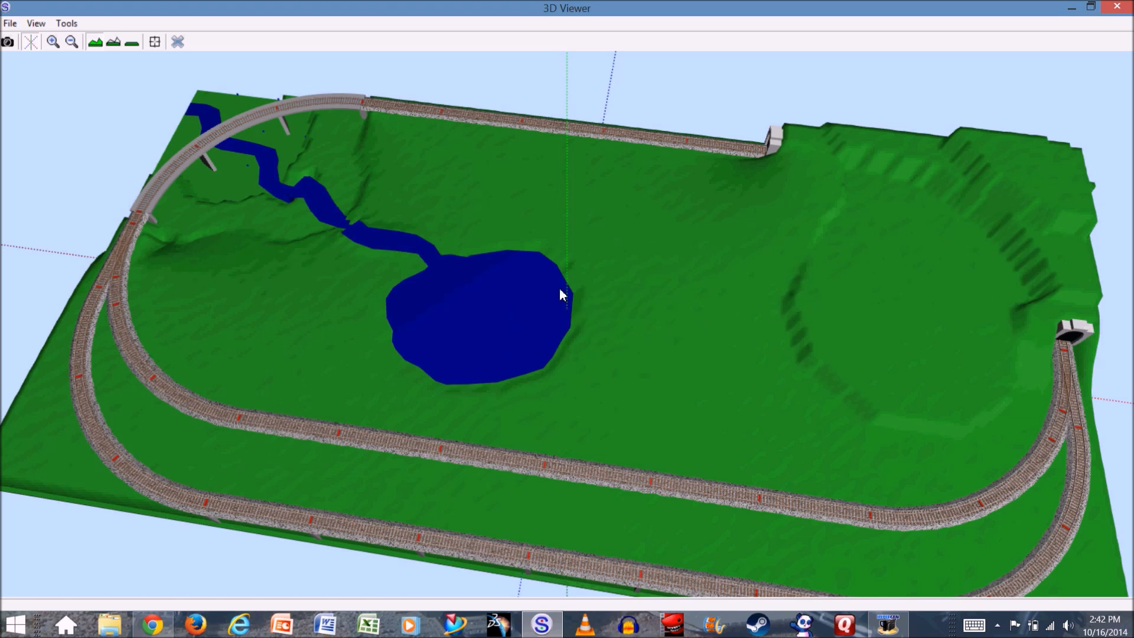
click(176, 43)
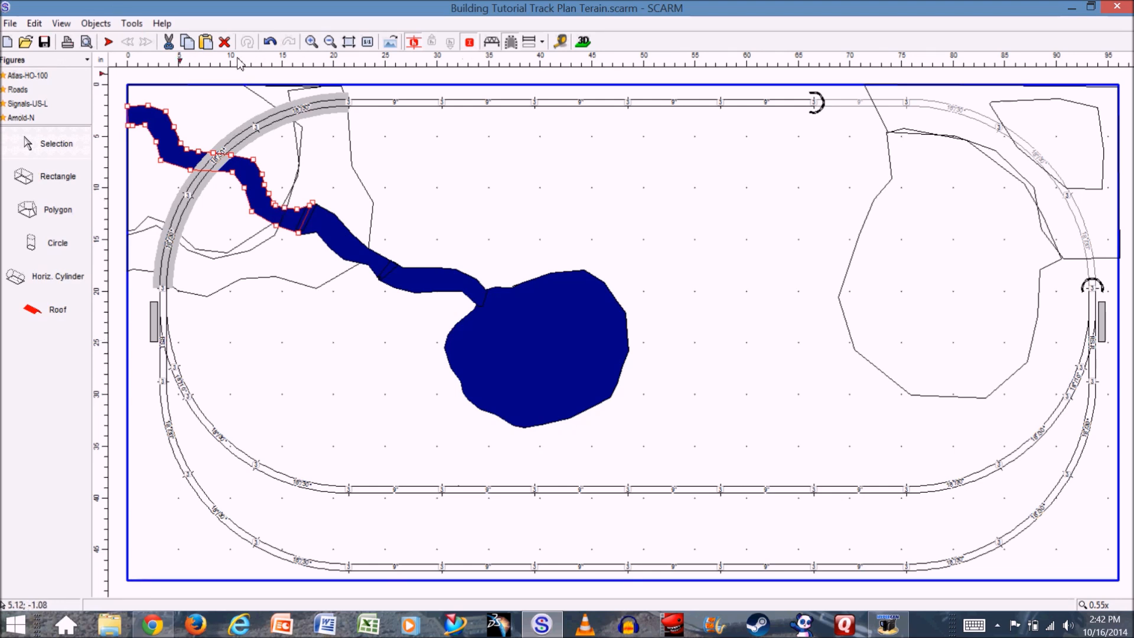
- Load the Trees object library of different kinds and sizes and look through its tree and fir-tree models
click(88, 60)
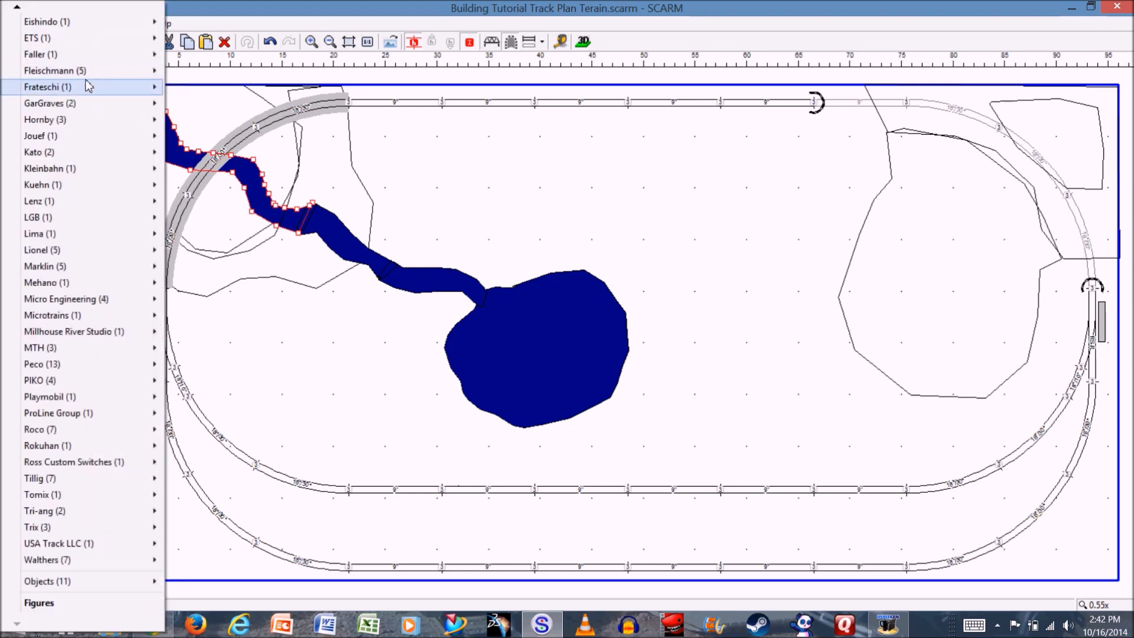
mouse_move(76, 585)
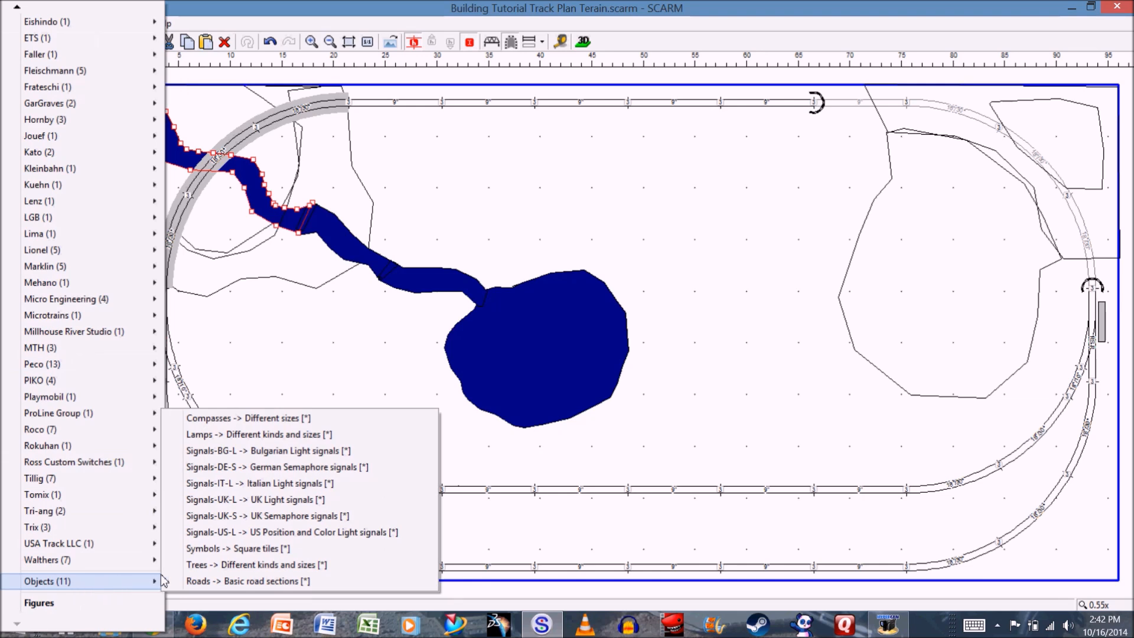
click(214, 564)
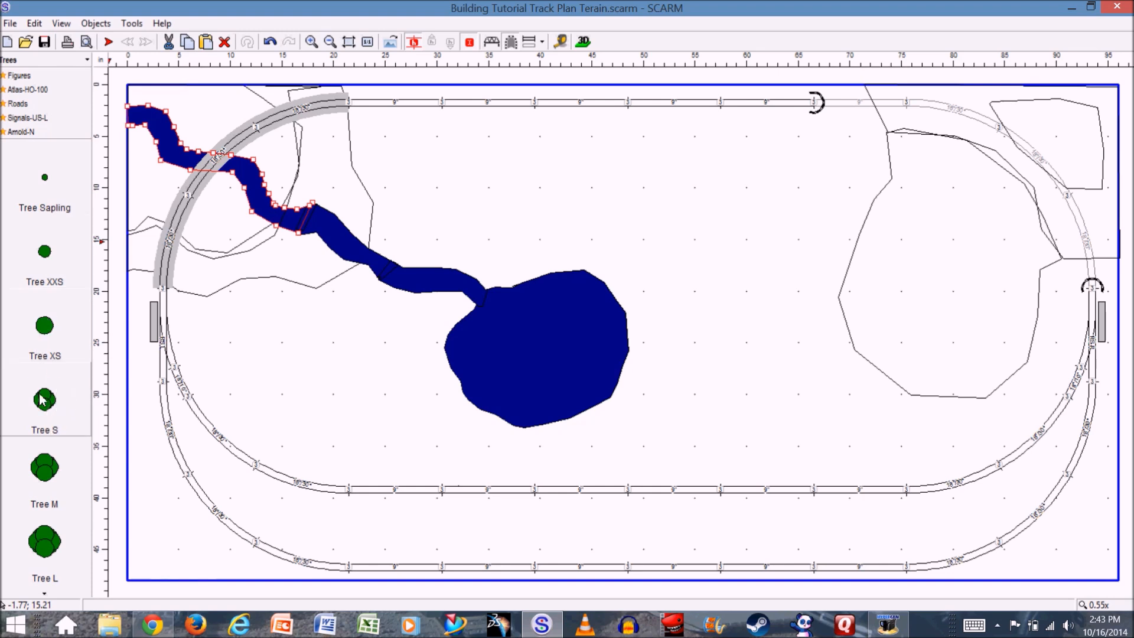
scroll(64, 405, down, 1)
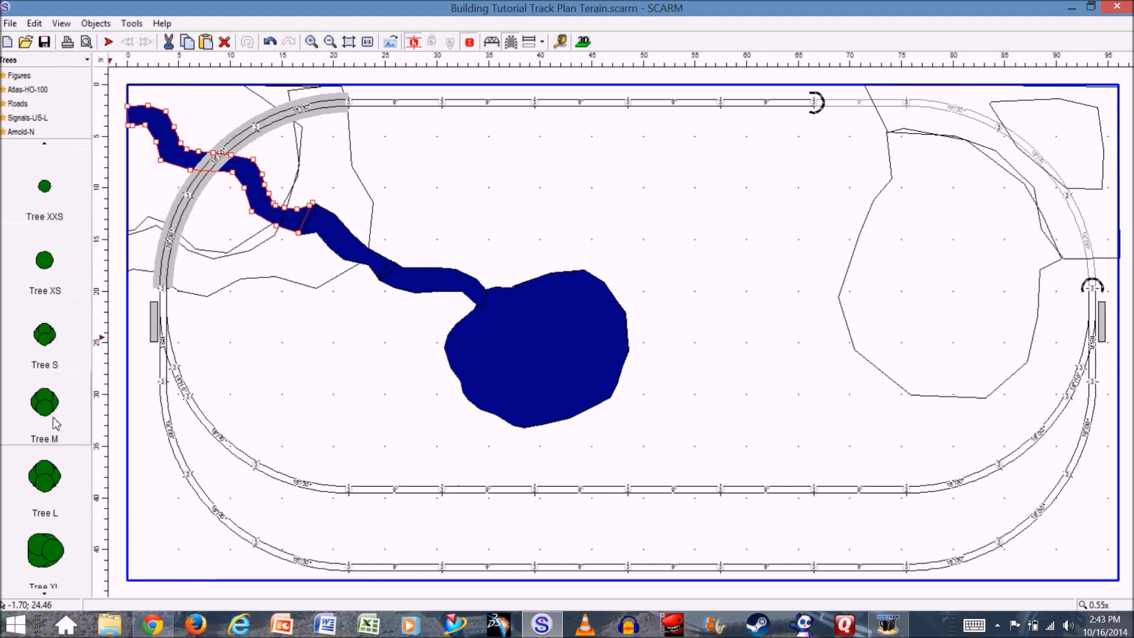
scroll(44, 379, down, 6)
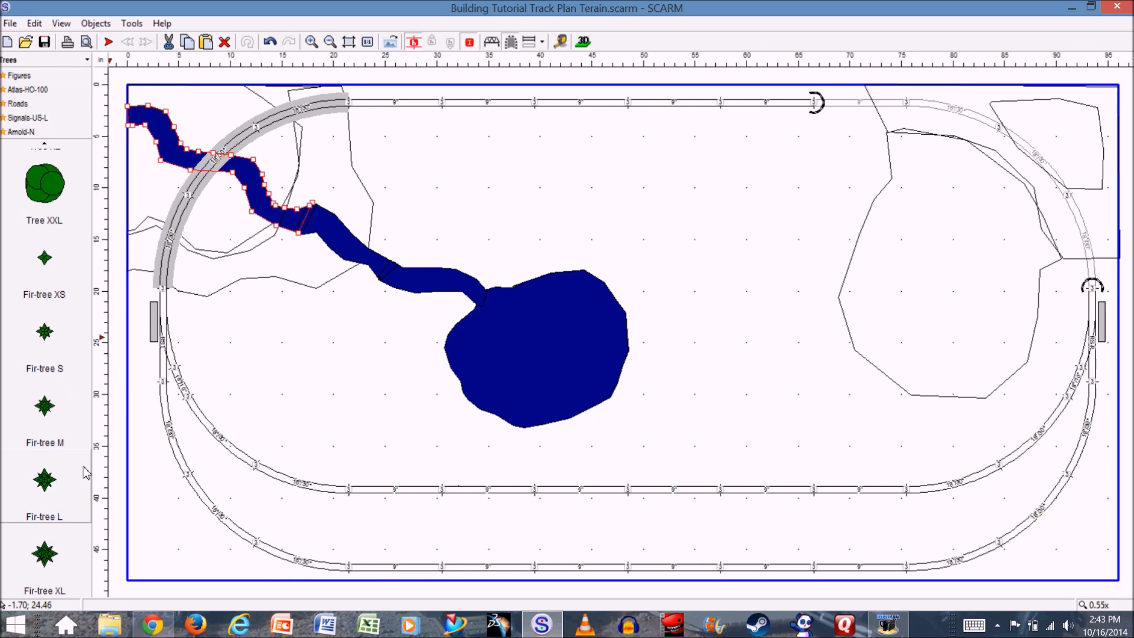
scroll(52, 450, up, 3)
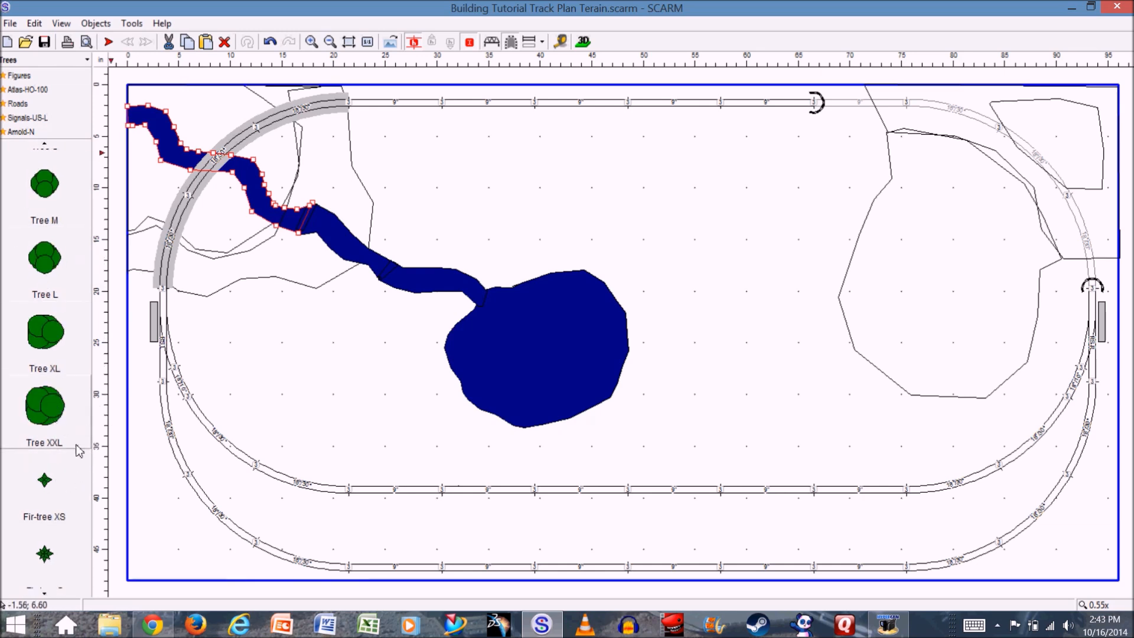
click(43, 405)
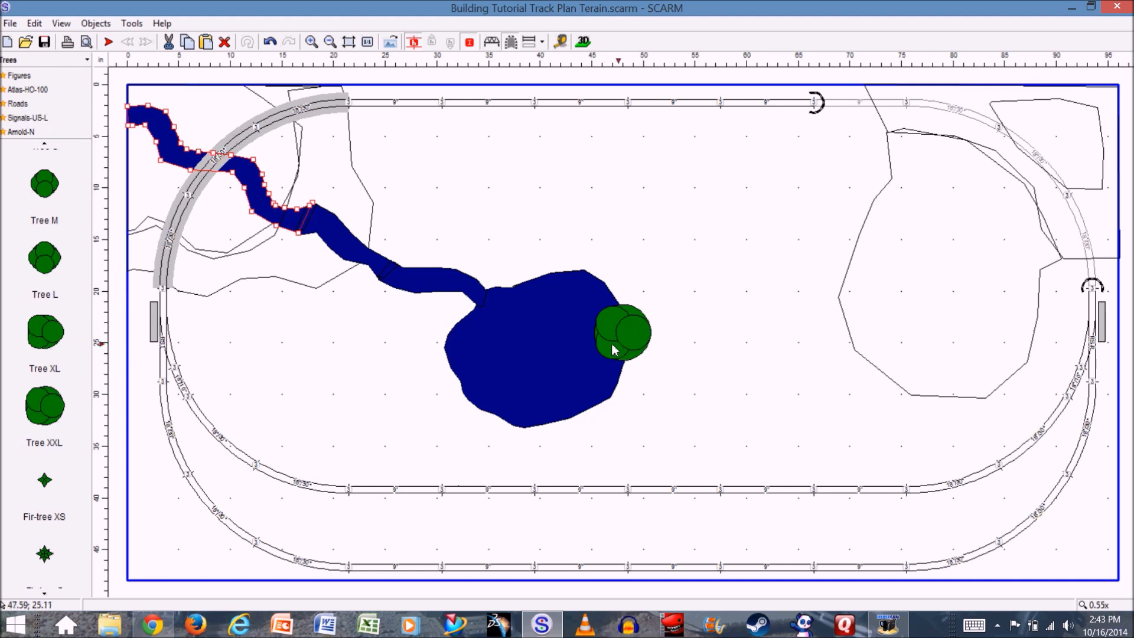
click(631, 341)
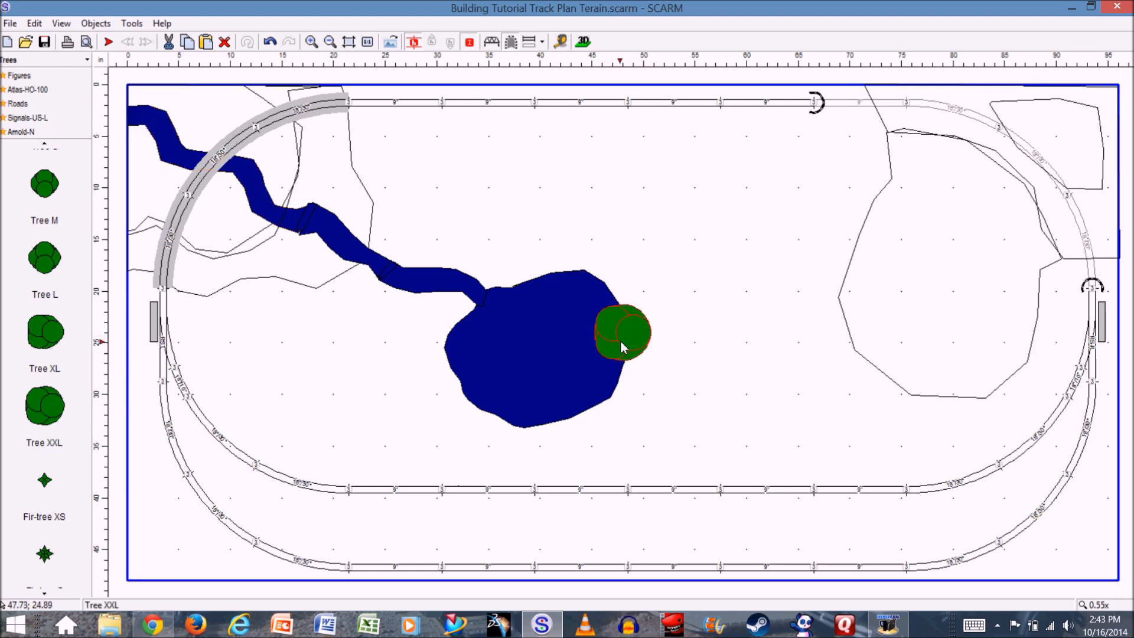
key(Delete)
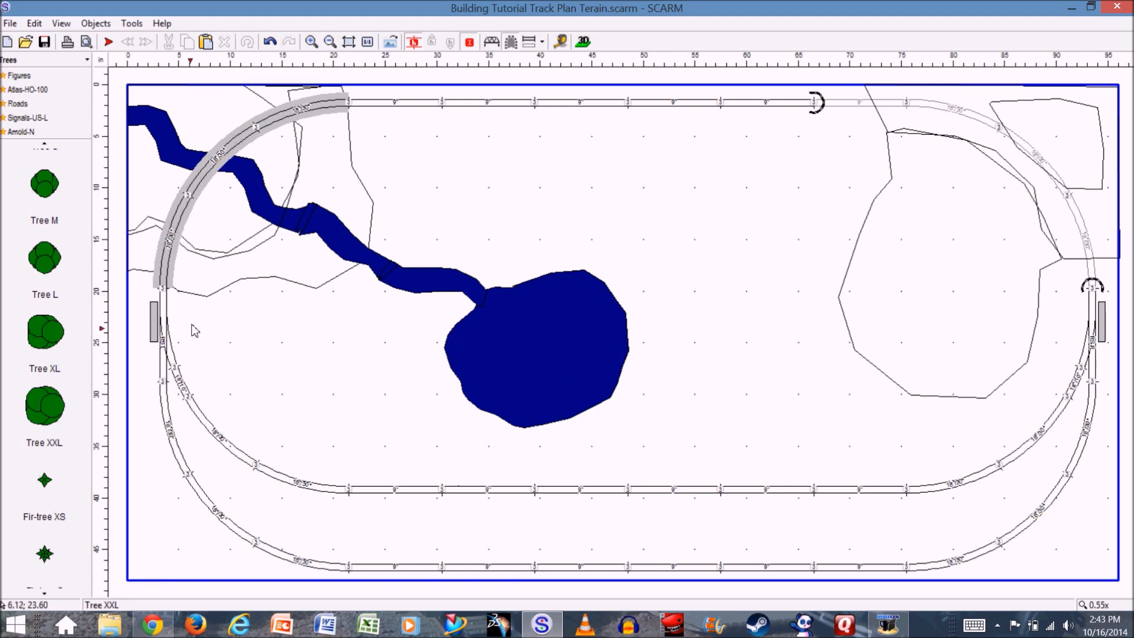
- Place Tree XXL, XL, L and M in a row above the pond, from largest to smallest toward the hill
click(50, 412)
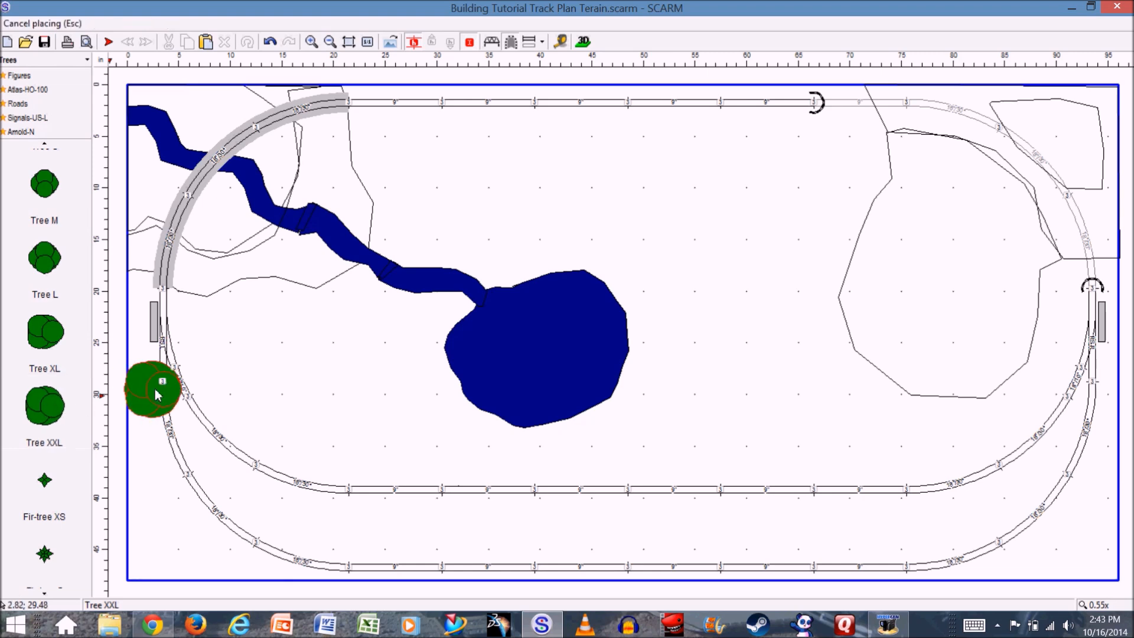
click(478, 174)
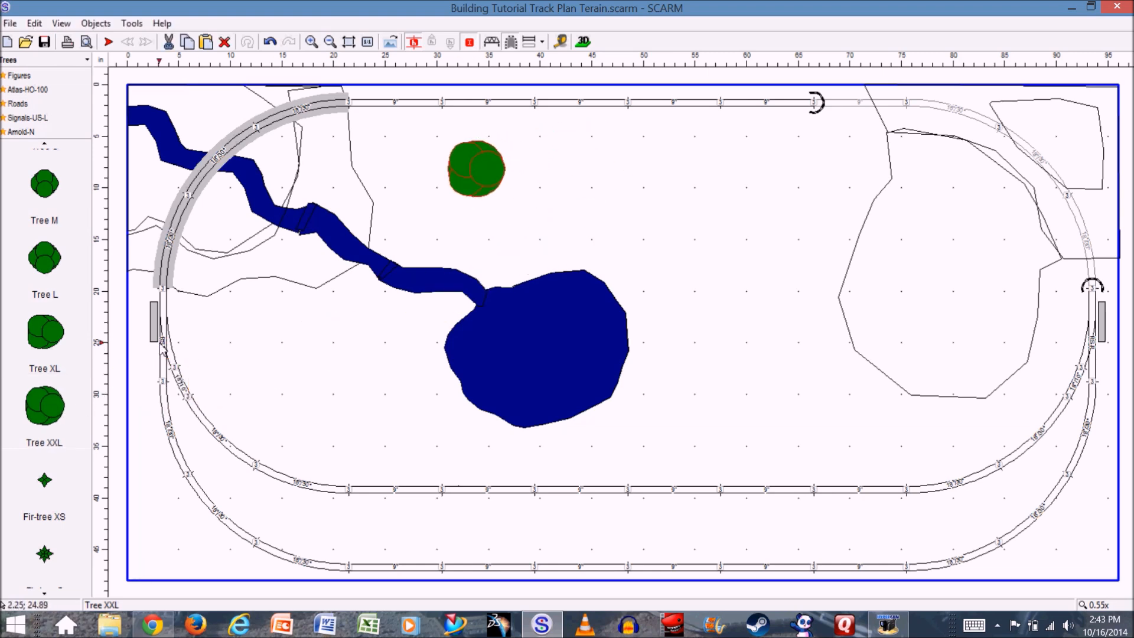
click(53, 339)
click(555, 175)
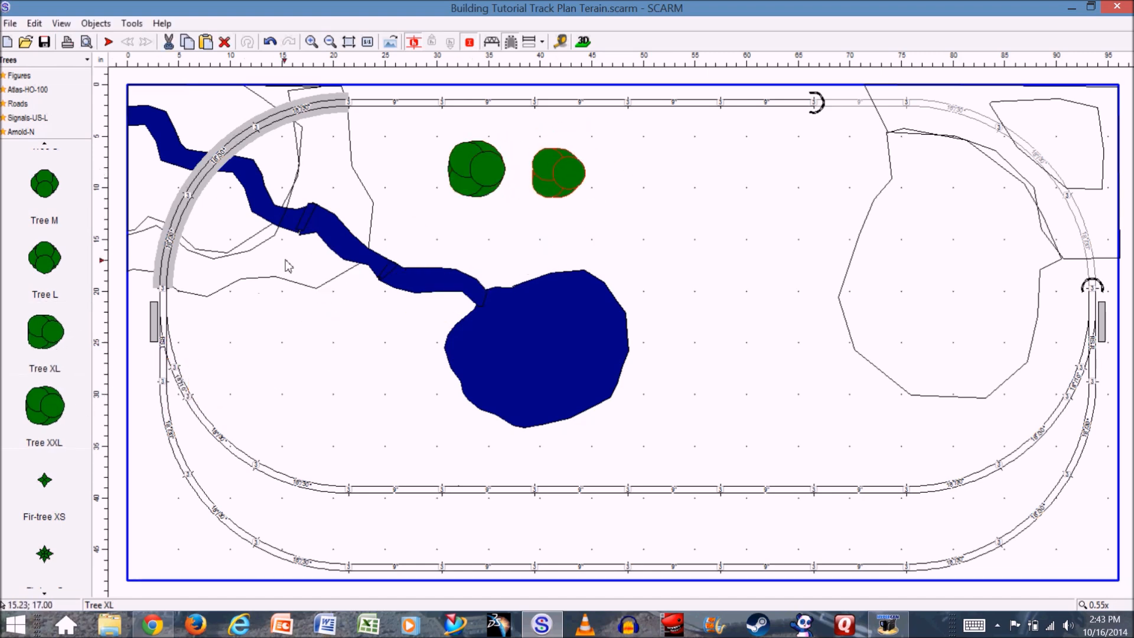
click(42, 258)
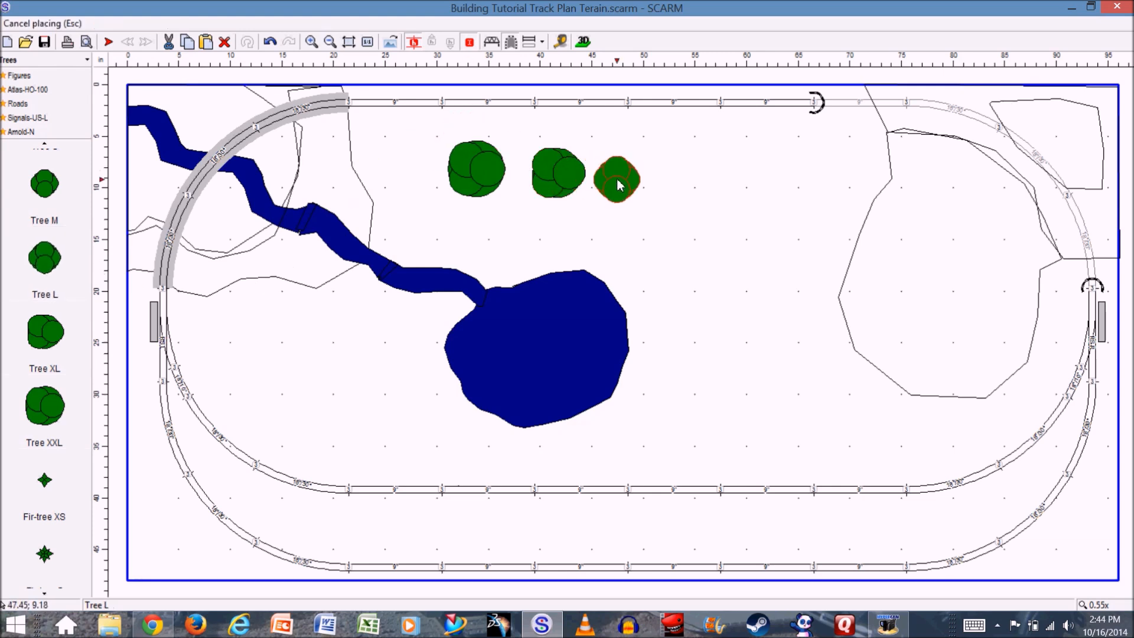
click(631, 184)
click(50, 194)
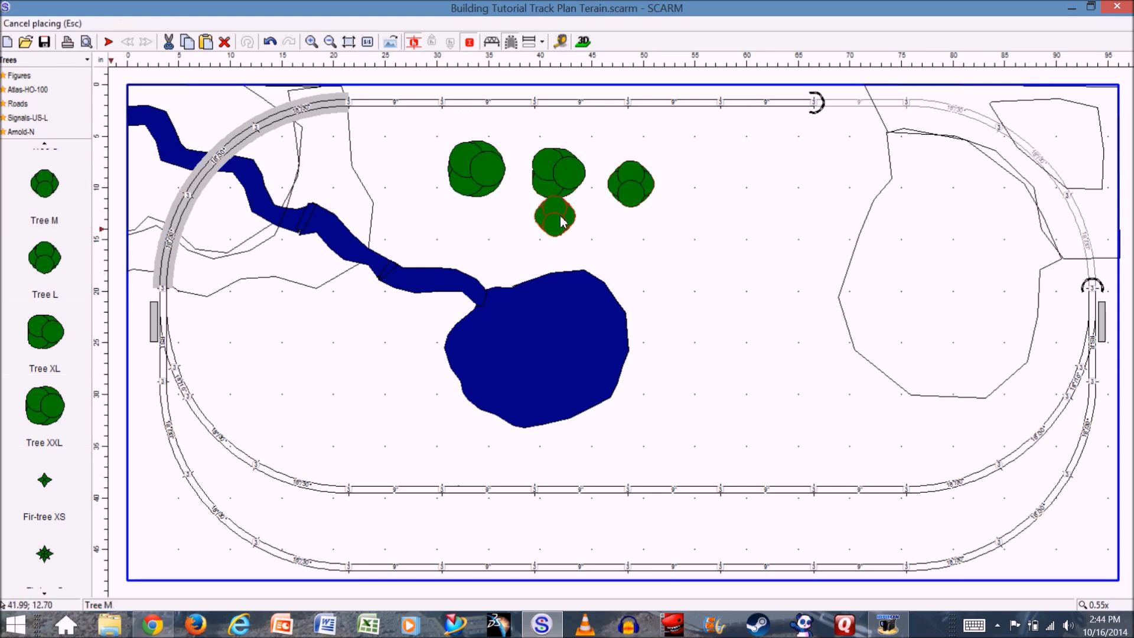
click(689, 200)
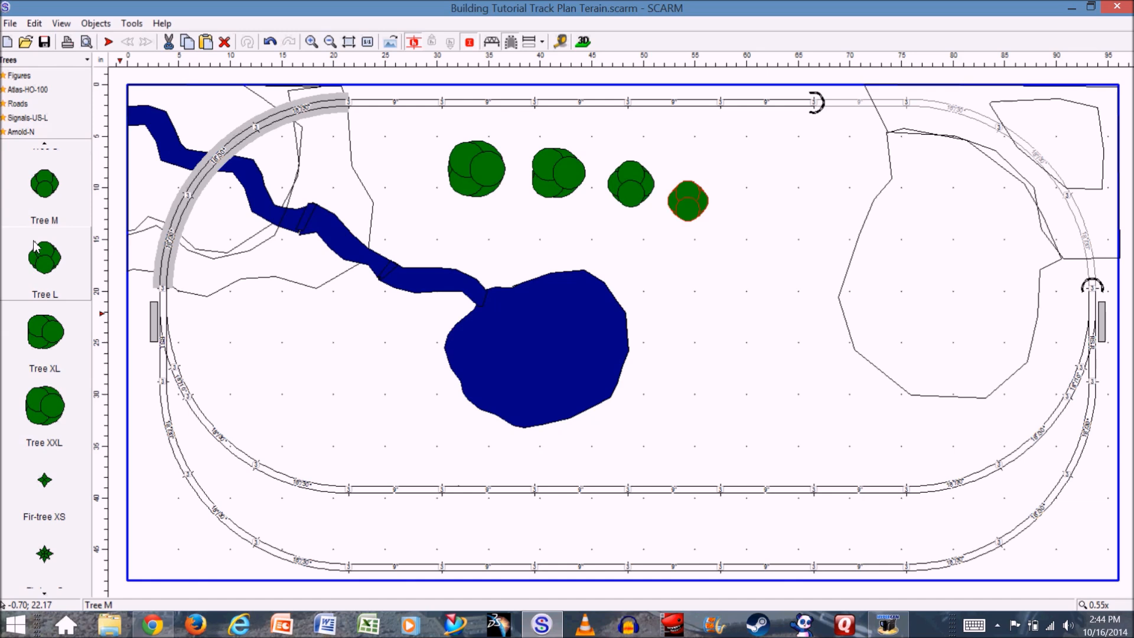
- Continue the tree row in a curve down toward the hill with Tree S, XS, XXS and Tree Sapling
scroll(44, 244, up, 2)
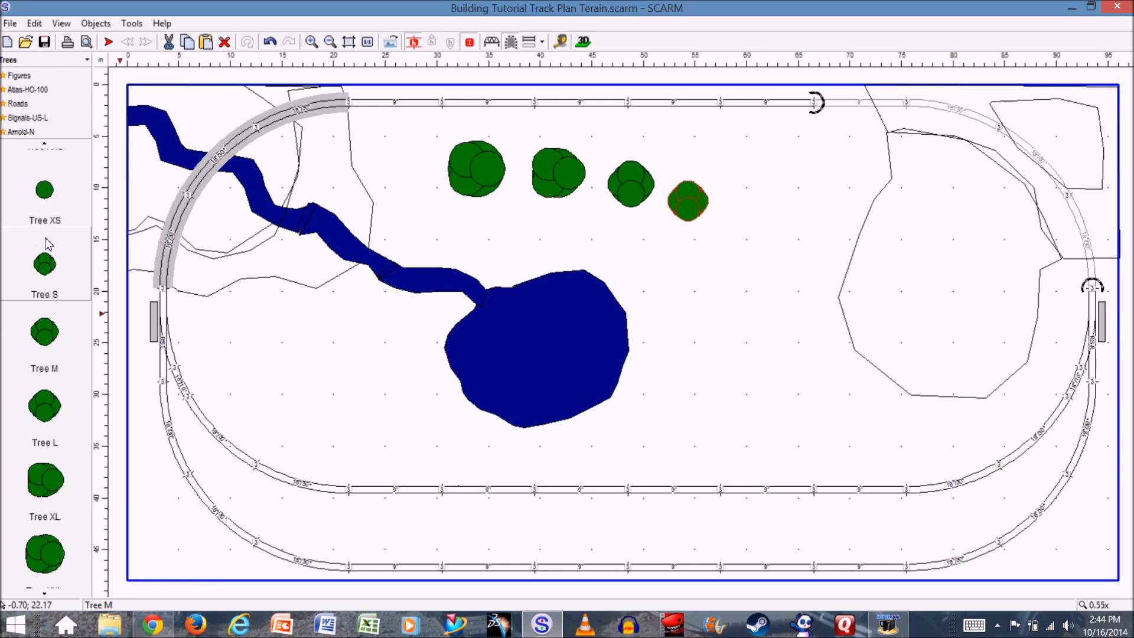
click(47, 267)
click(722, 234)
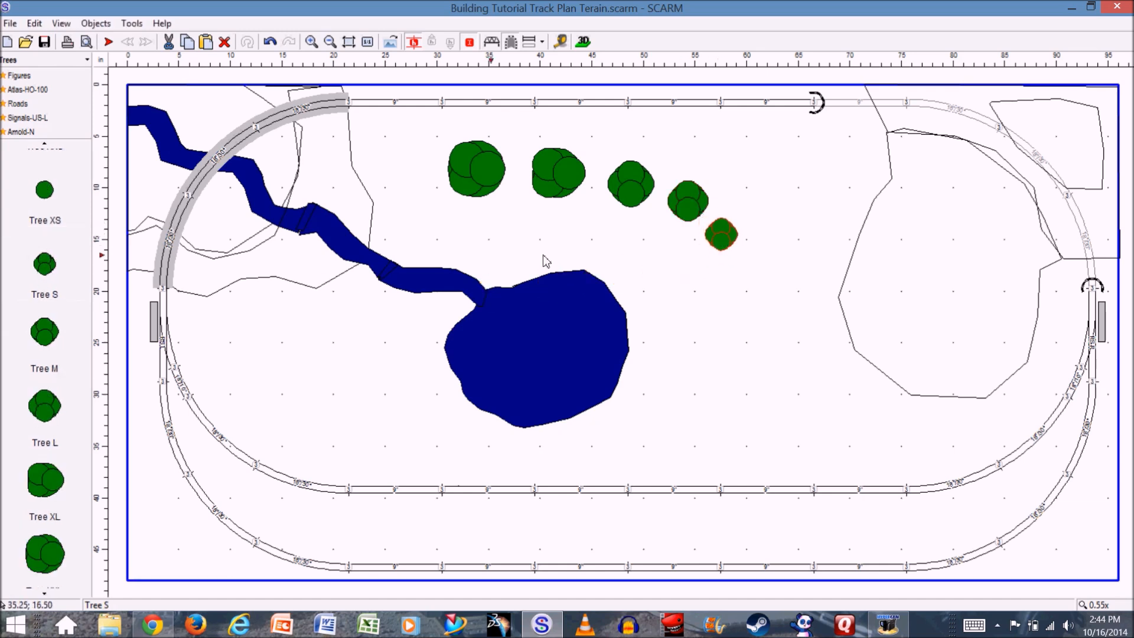
click(45, 189)
click(753, 268)
scroll(66, 230, up, 2)
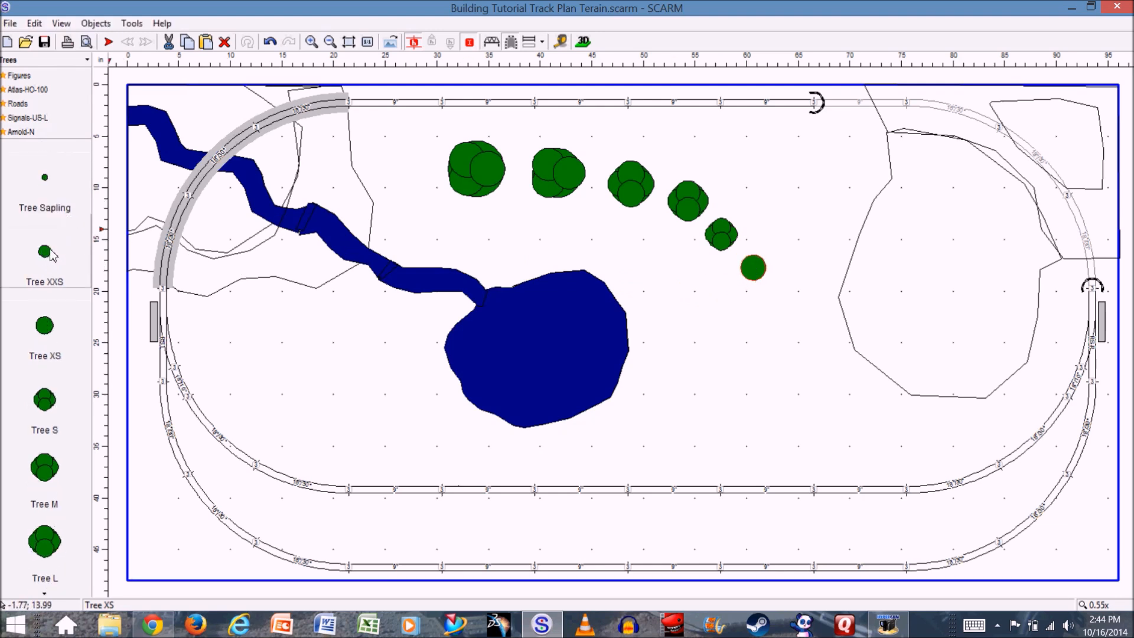
click(48, 253)
click(768, 301)
click(45, 178)
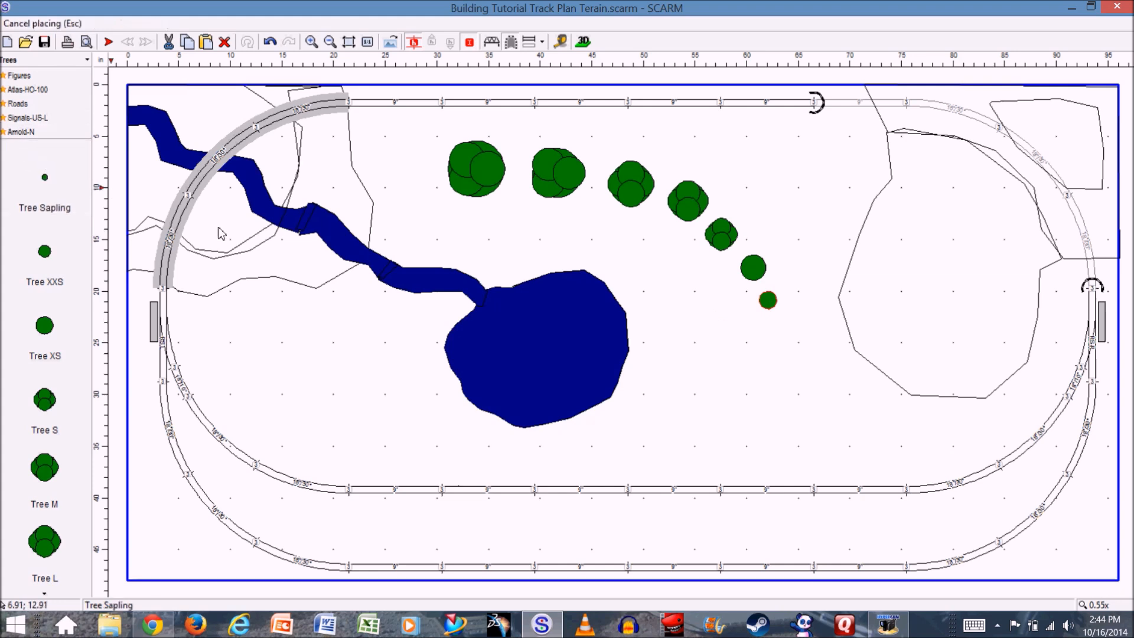
click(777, 320)
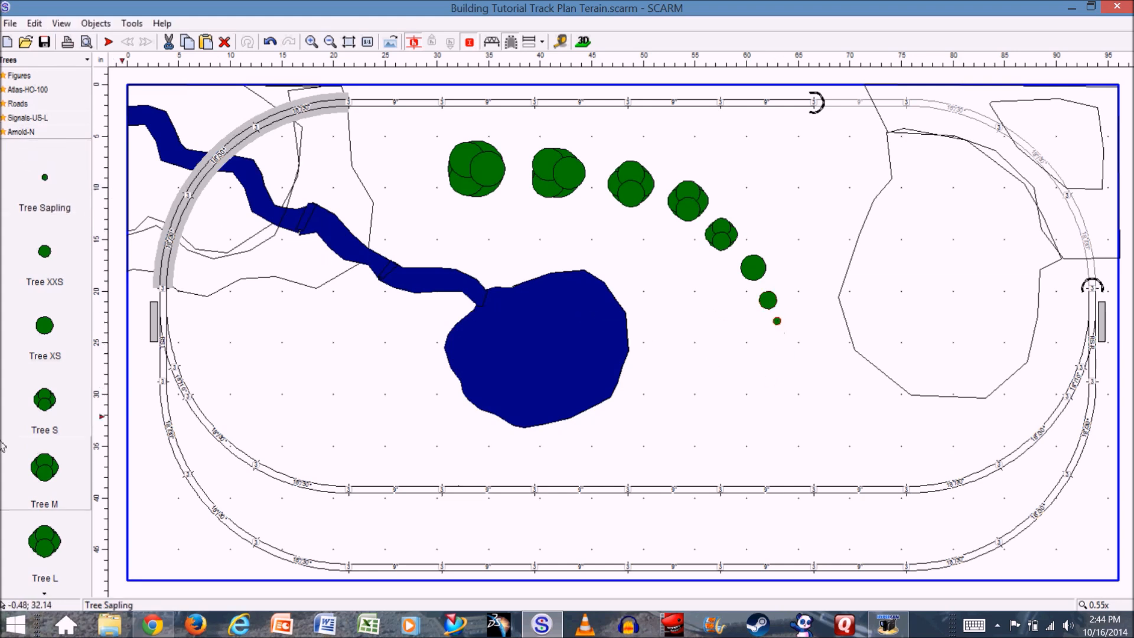
- Place Fir-tree XS, S, M, L and XL in a diagonal line between the pond and the inner track's lower-left curve
scroll(56, 475, down, 4)
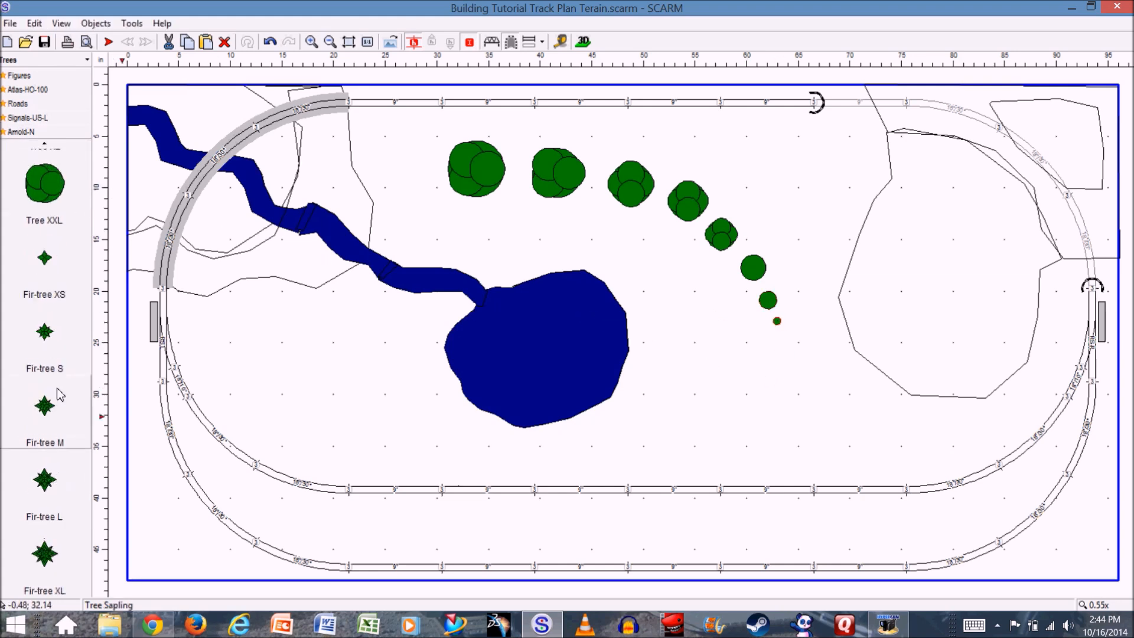
click(48, 263)
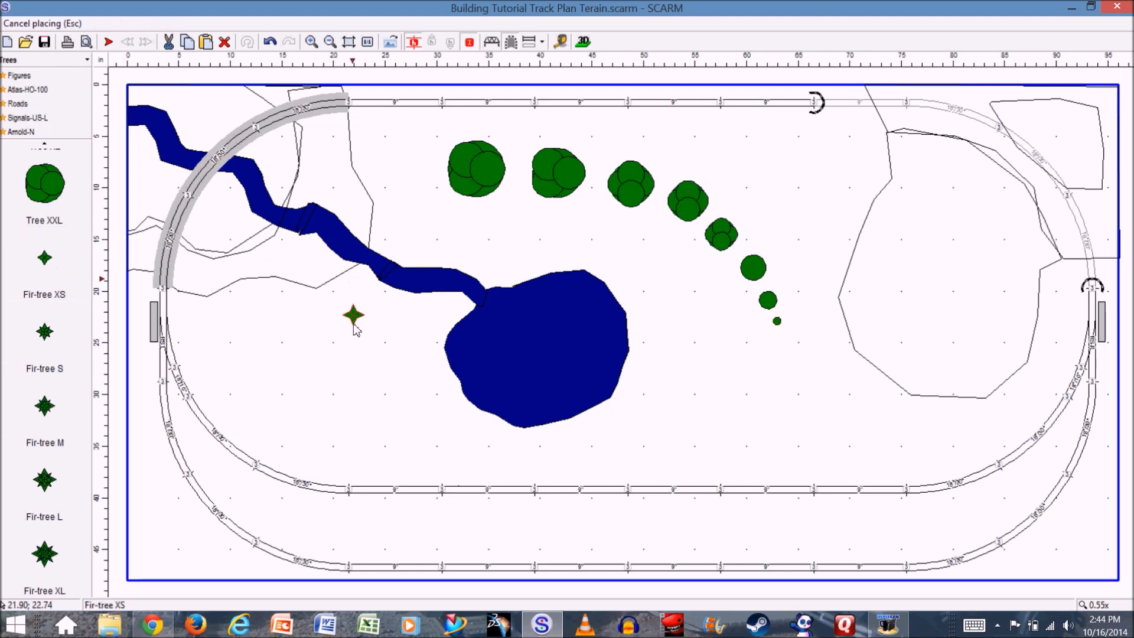
click(254, 366)
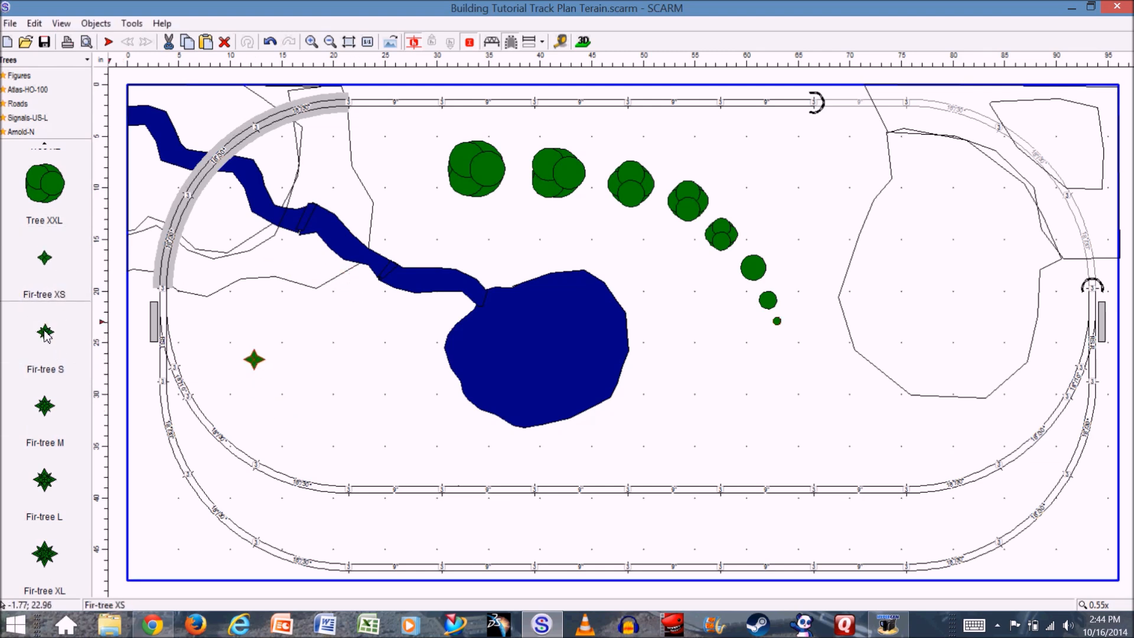
click(46, 333)
click(274, 392)
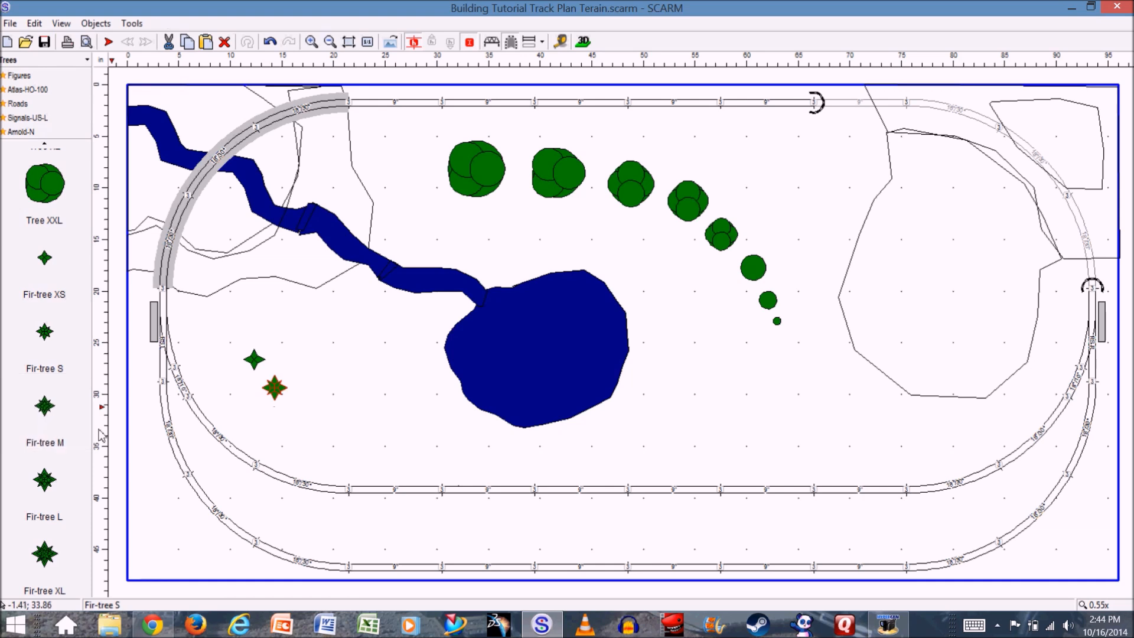
click(45, 407)
click(302, 417)
click(45, 479)
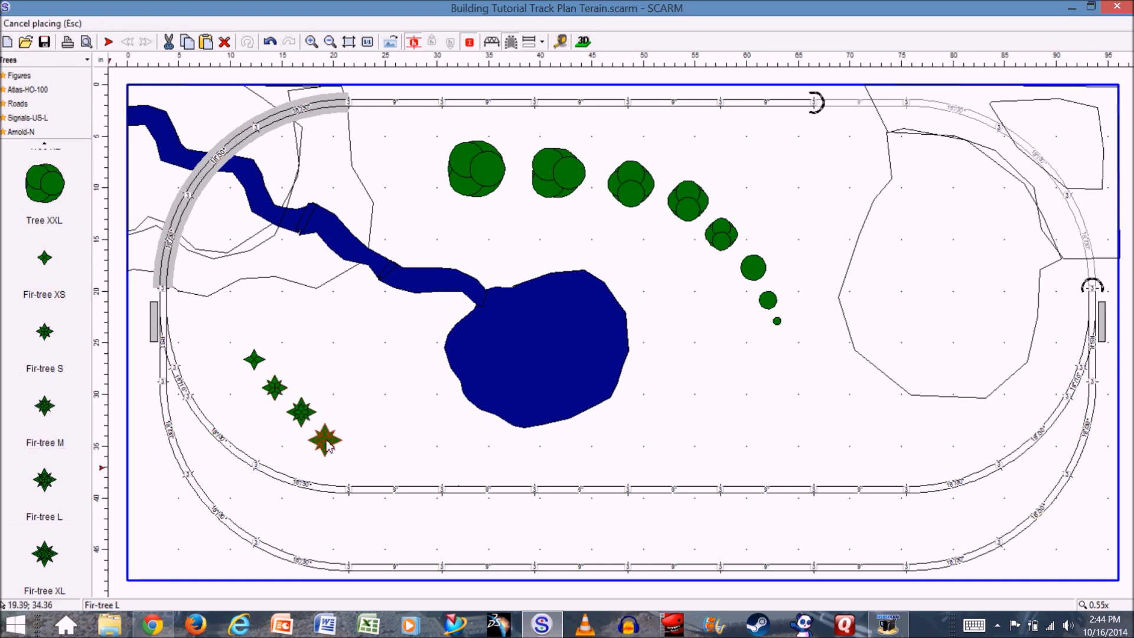
click(48, 555)
click(369, 452)
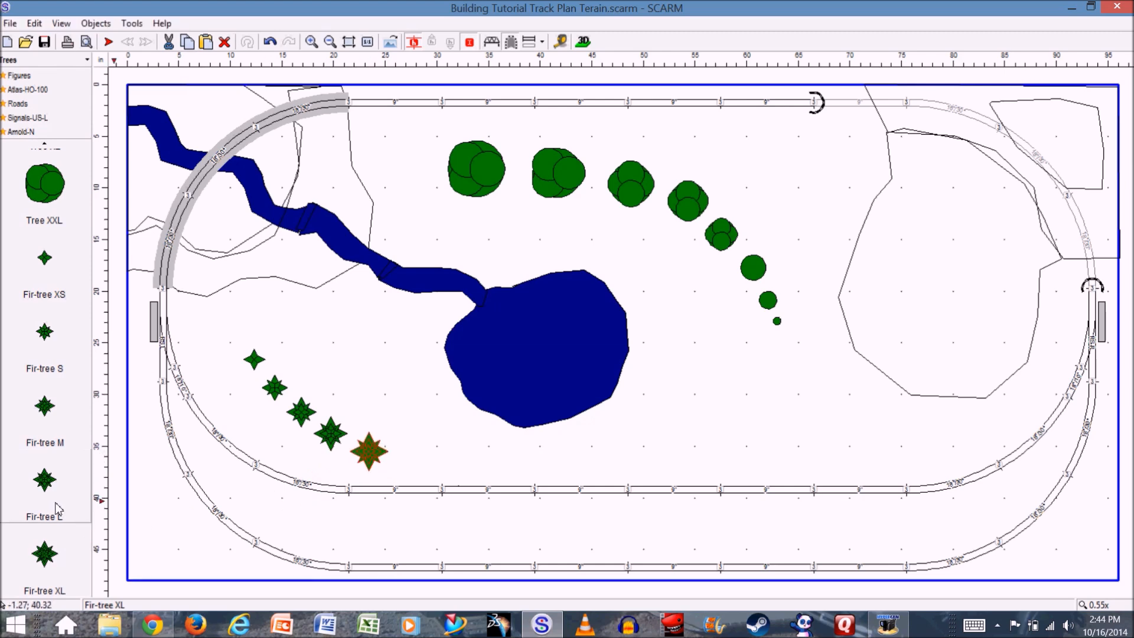
- Inspect the placed trees and fir-trees on the terrain in the 3D view
click(583, 41)
mouse_move(324, 308)
mouse_down()
mouse_move(328, 270)
mouse_move(266, 286)
mouse_move(320, 300)
mouse_move(331, 296)
mouse_move(325, 279)
mouse_move(321, 293)
mouse_move(314, 285)
mouse_move(335, 299)
mouse_up()
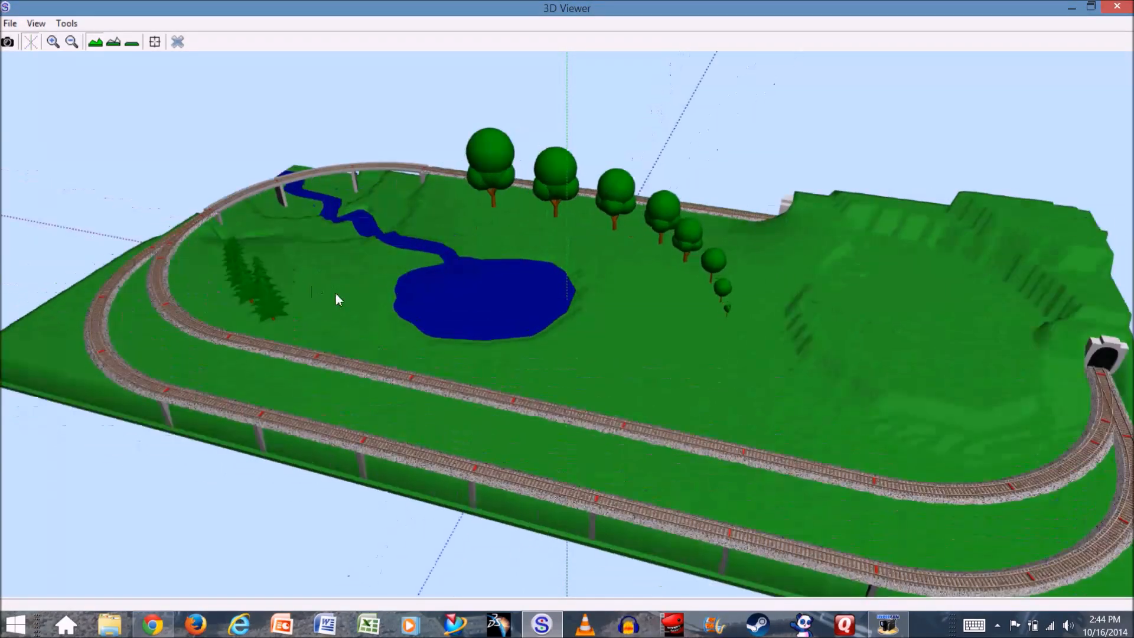
click(177, 42)
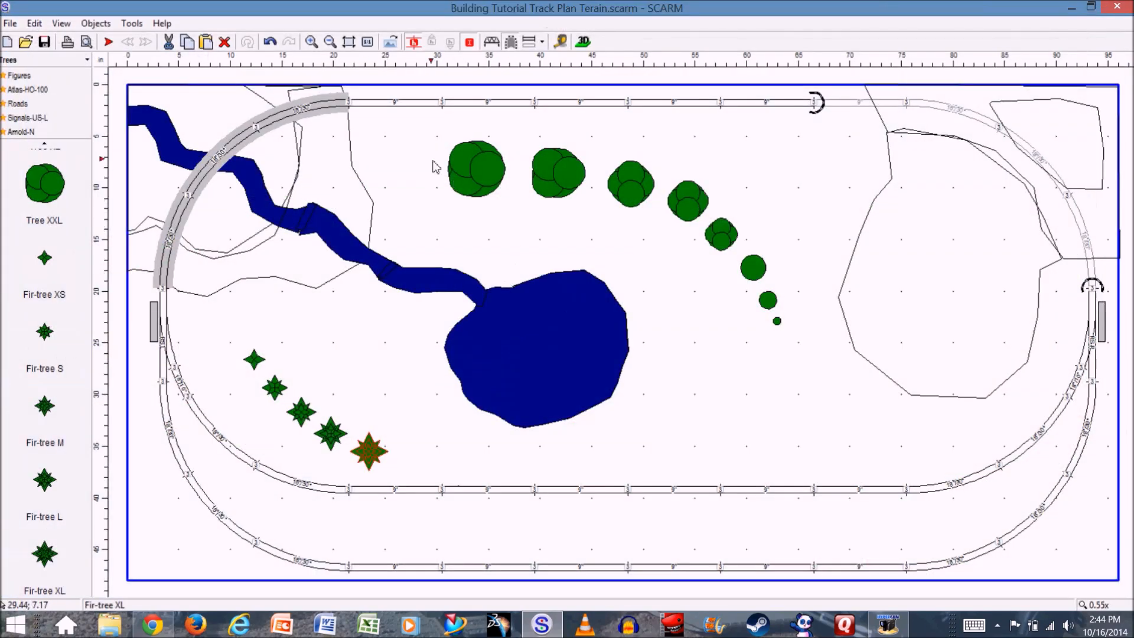
- Delete the whole curved row of trees between the pond and the hill
drag(420, 130, 791, 253)
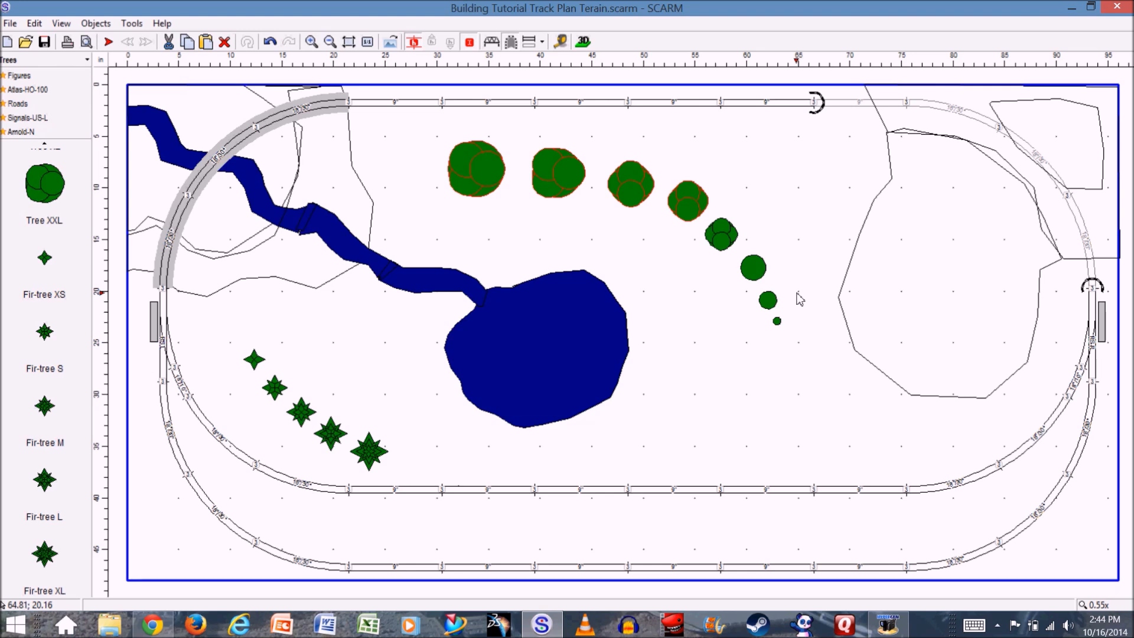
key(Delete)
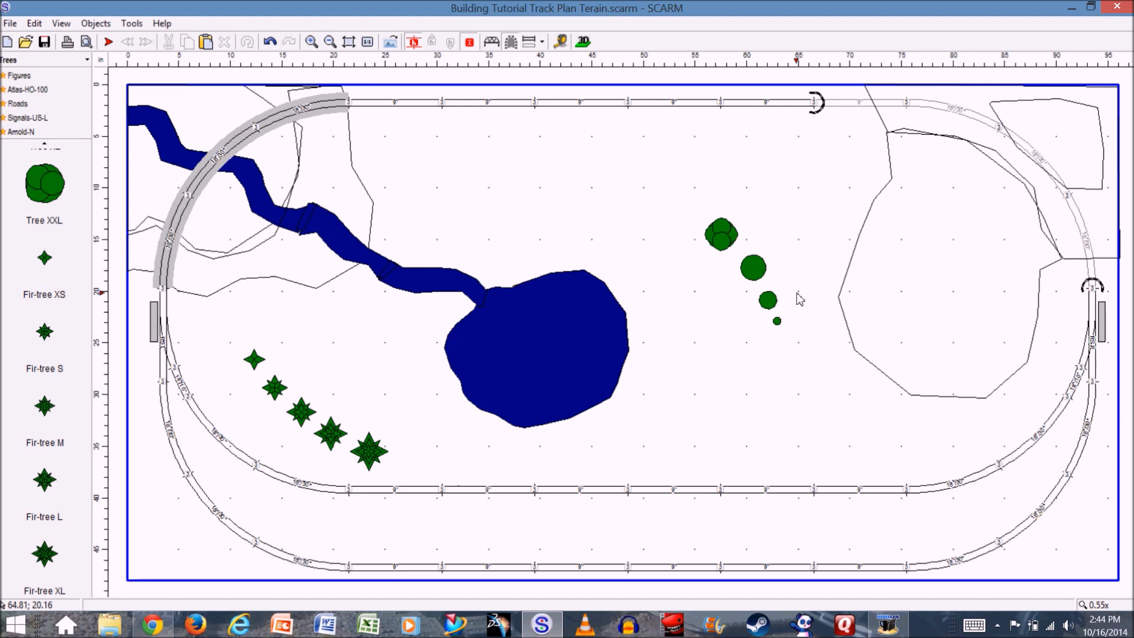
drag(669, 196, 824, 354)
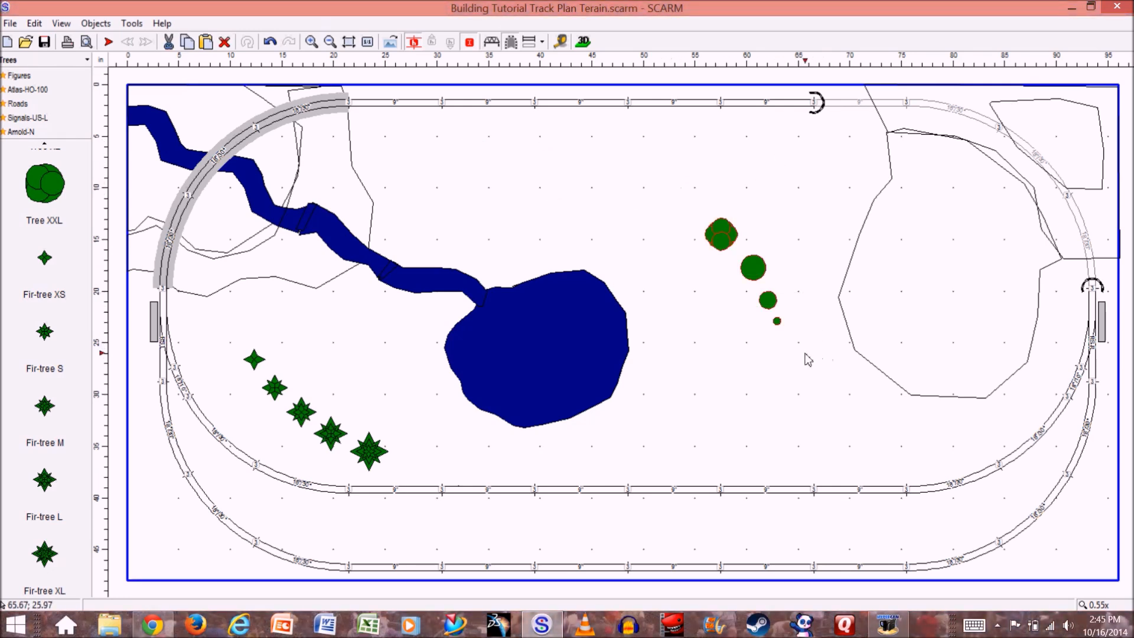
key(Delete)
- Delete all five fir-trees in the diagonal line between the pond and the inner track's lower-left curve
drag(235, 342, 397, 445)
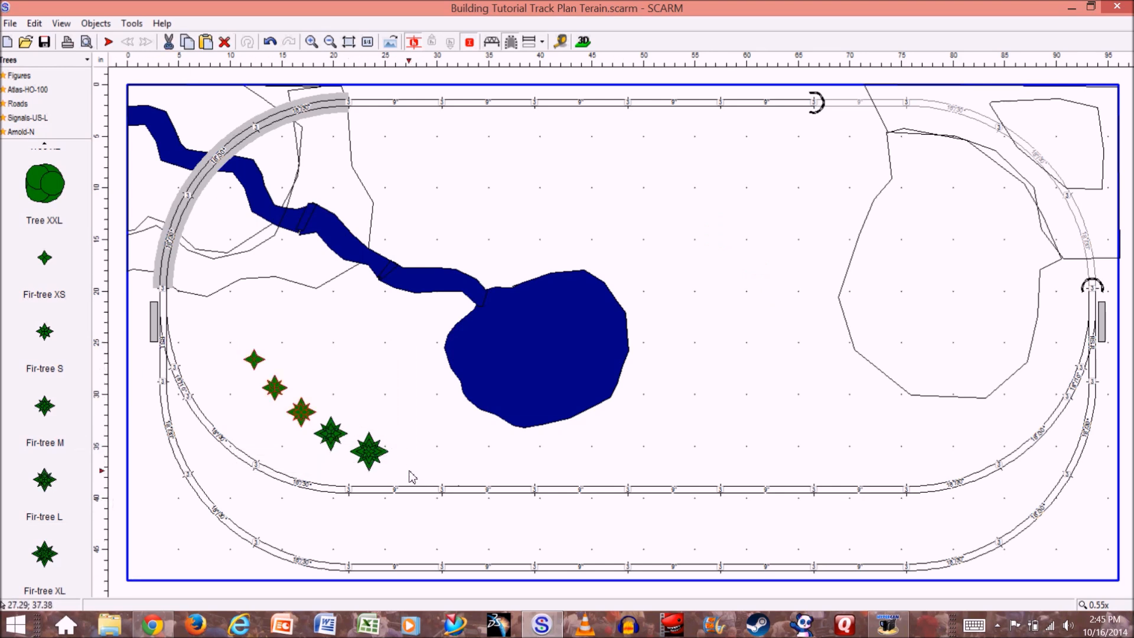
key(Delete)
drag(296, 406, 417, 473)
key(Delete)
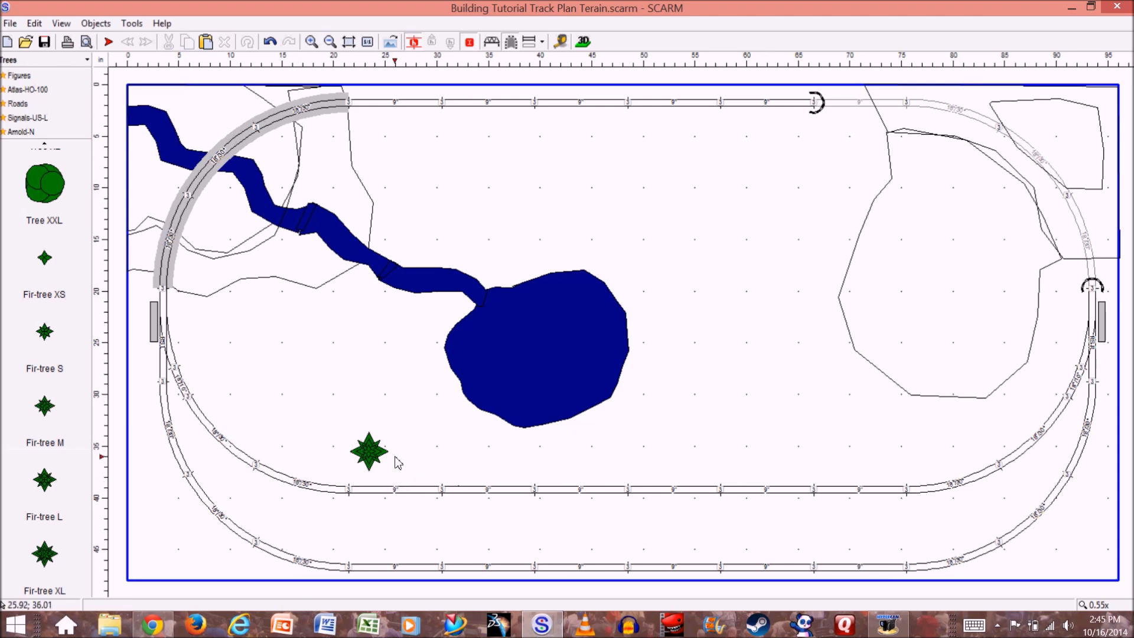
click(377, 462)
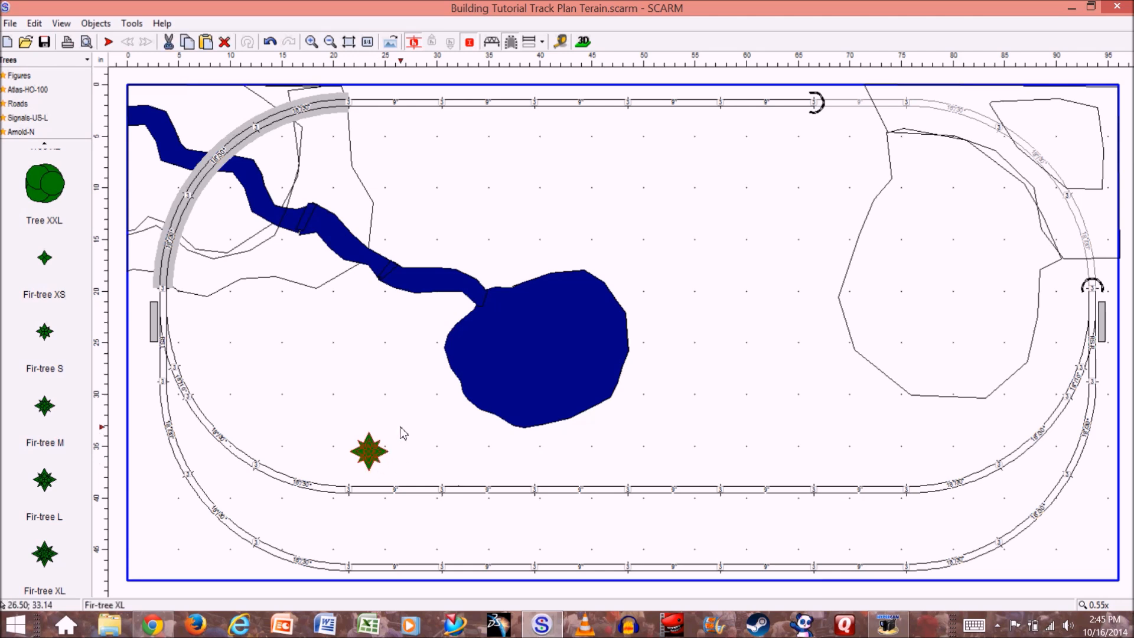
key(Delete)
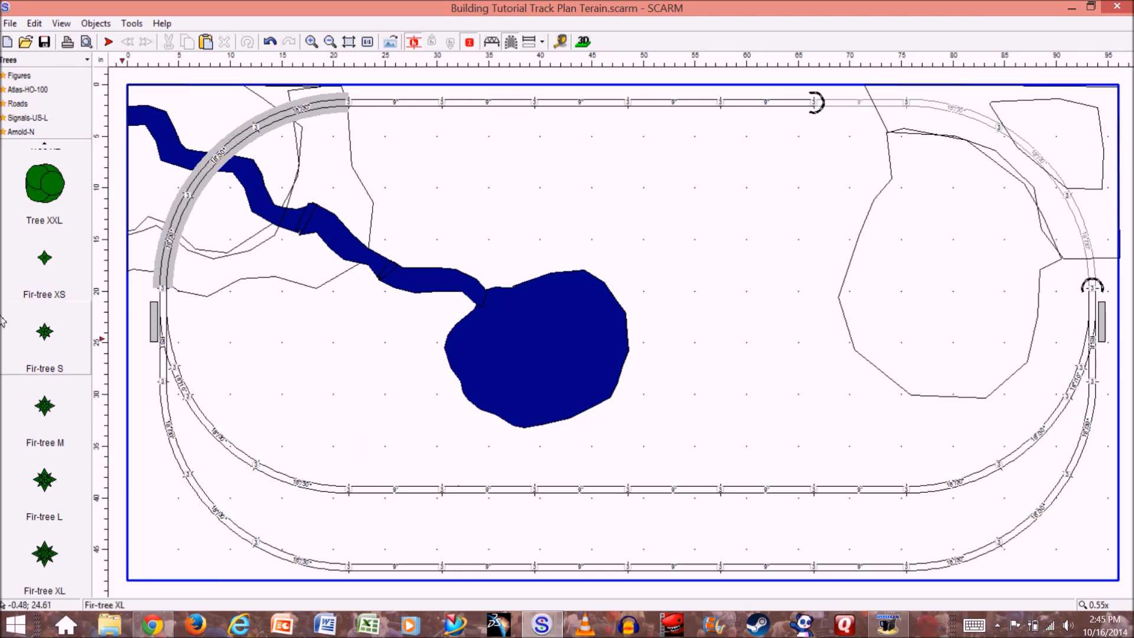
- Place three Tree M and one Tree S around the upper stream, inside and outside the curved bridge
scroll(82, 337, up, 5)
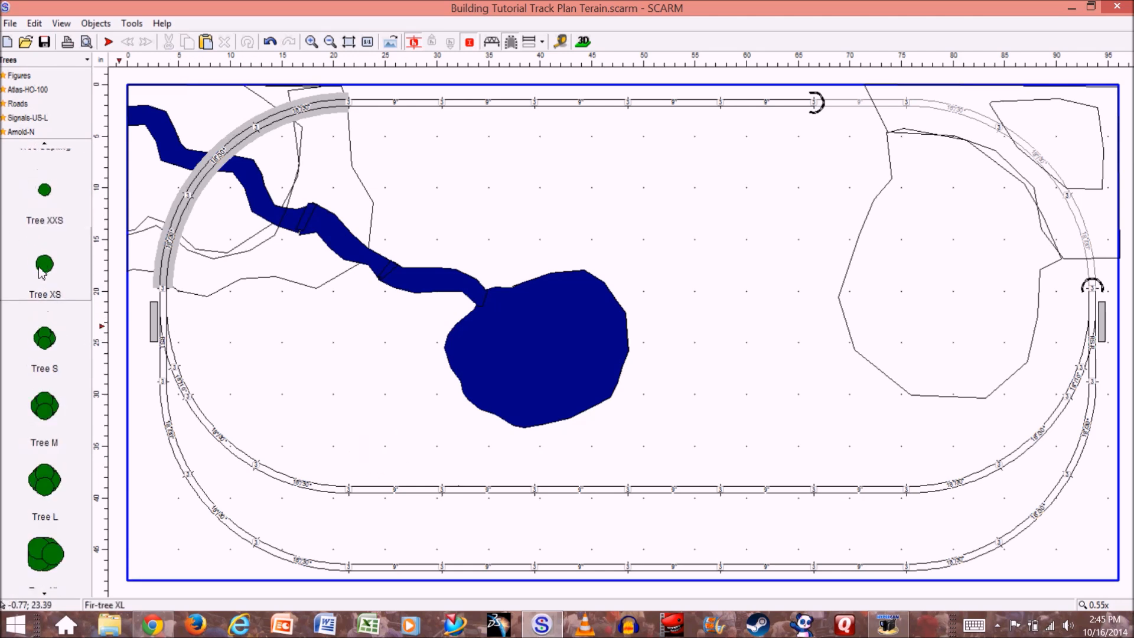
click(46, 332)
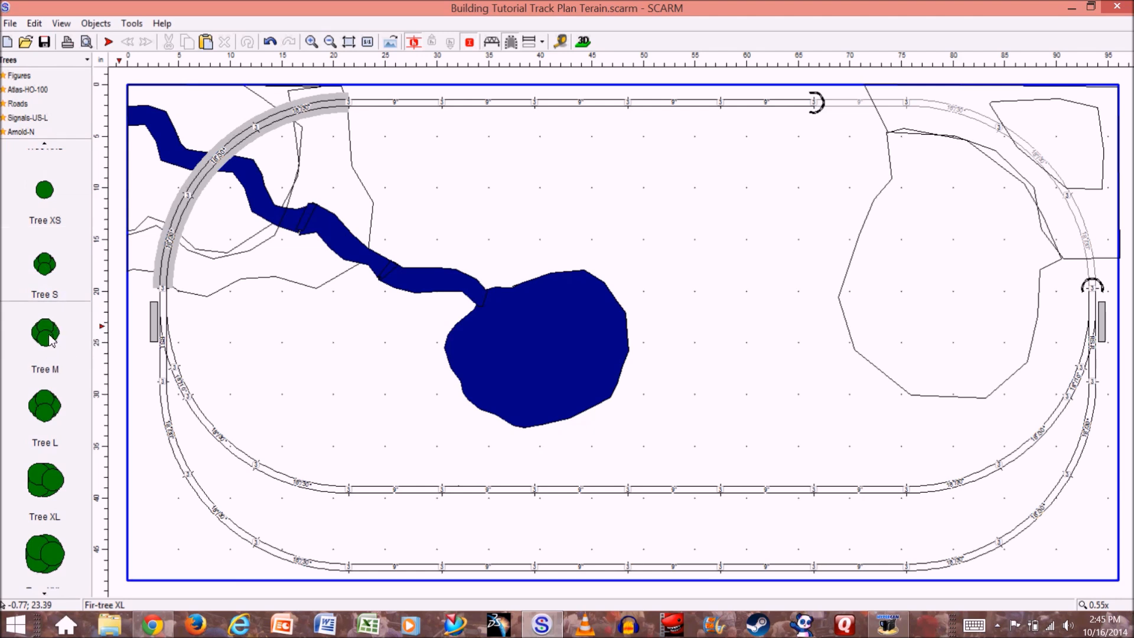
drag(44, 337, 204, 108)
drag(45, 332, 255, 267)
drag(54, 335, 325, 156)
drag(53, 276, 154, 189)
- Scatter a grove of Tree L, M and S above the pond, between the stream and the hill
drag(72, 419, 403, 156)
drag(45, 264, 478, 147)
drag(58, 414, 450, 191)
drag(36, 264, 650, 170)
drag(44, 264, 567, 242)
drag(45, 407, 588, 176)
drag(45, 280, 632, 223)
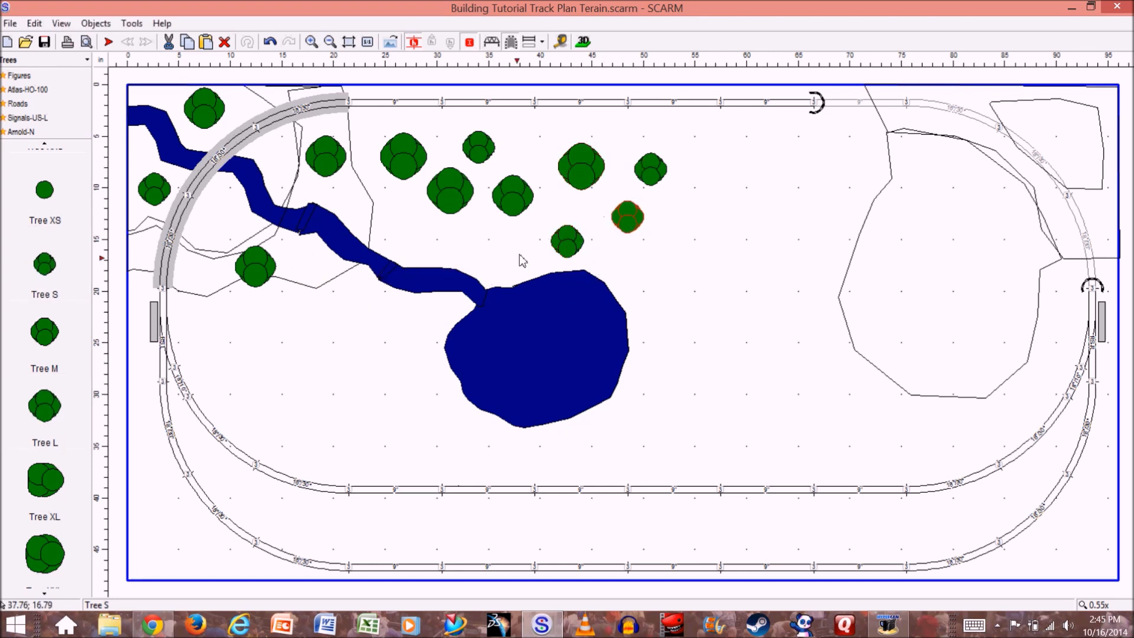
- Examine the new grove and the trees around the stream in the 3D view from several angles
click(585, 42)
drag(306, 303, 337, 343)
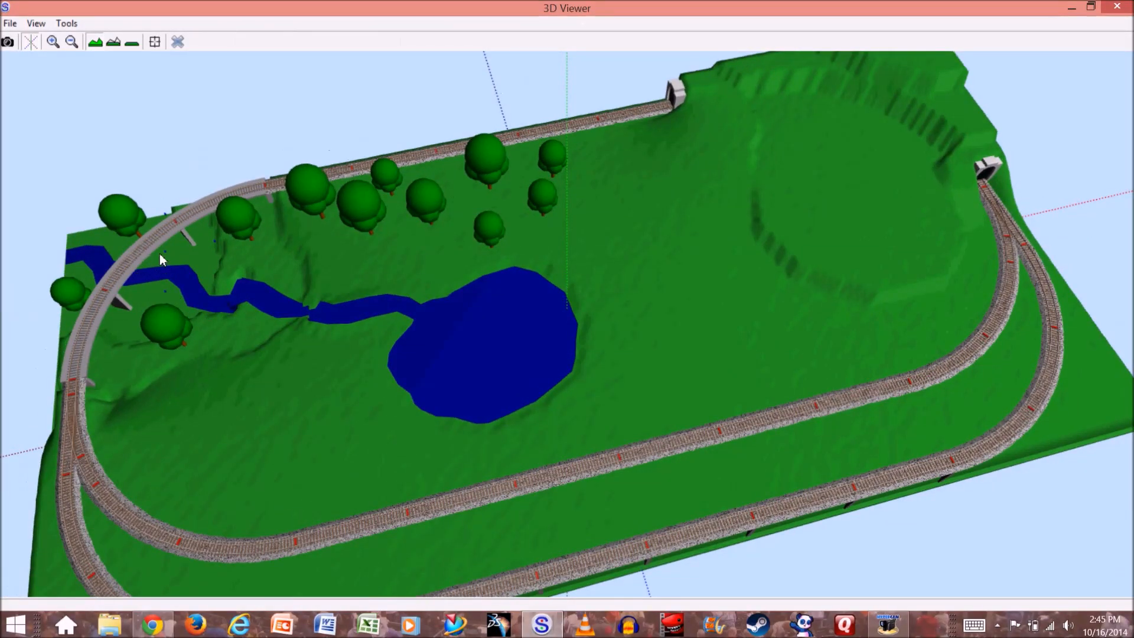
drag(280, 409, 261, 402)
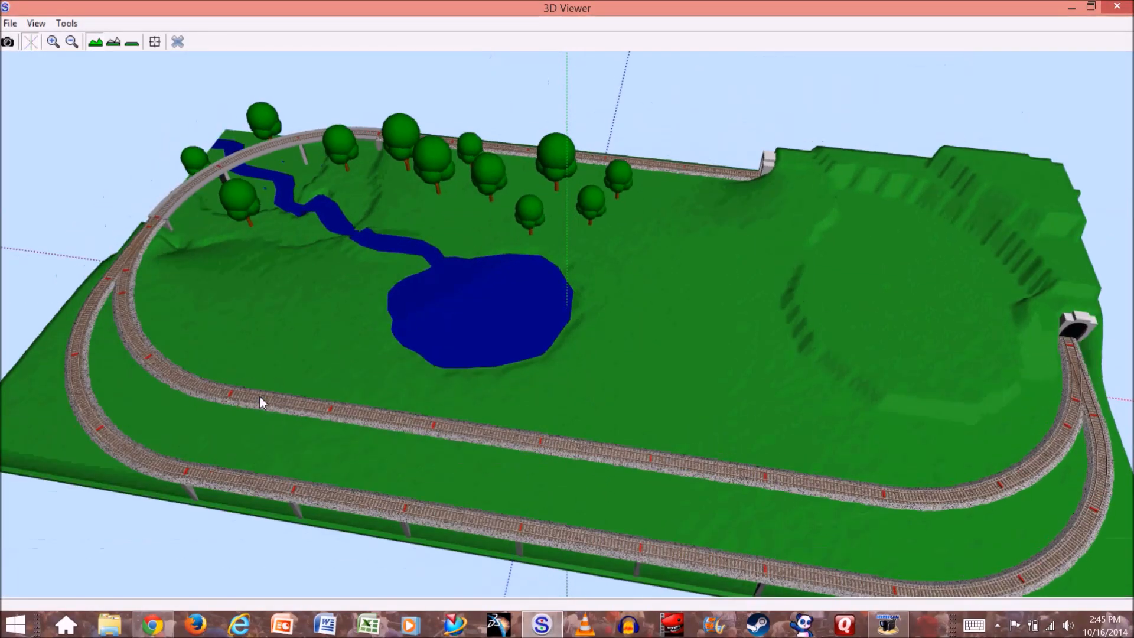
click(178, 42)
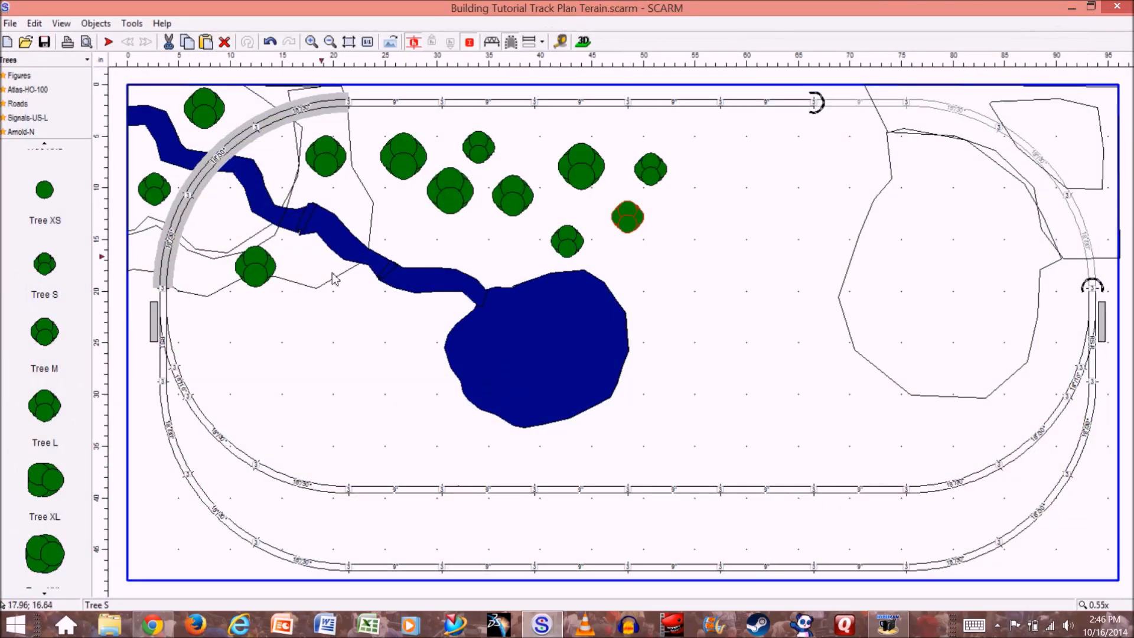
- Set the track supports of the three curved bridge tracks over the stream to Arch and check them in 3D
click(239, 146)
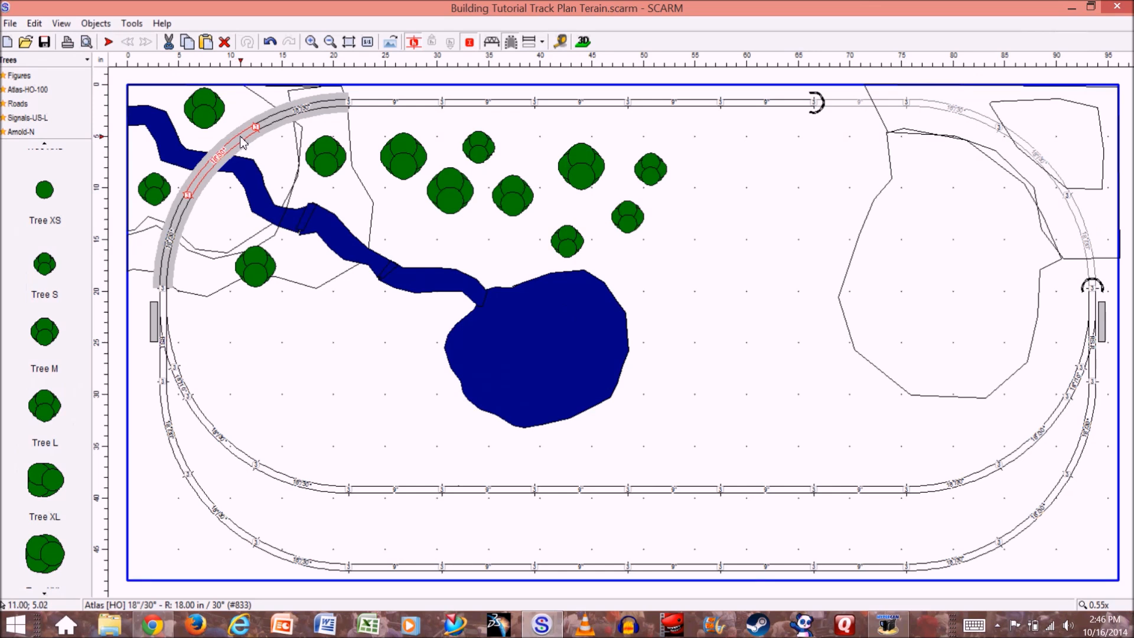
ctrl+click(288, 119)
ctrl+click(185, 209)
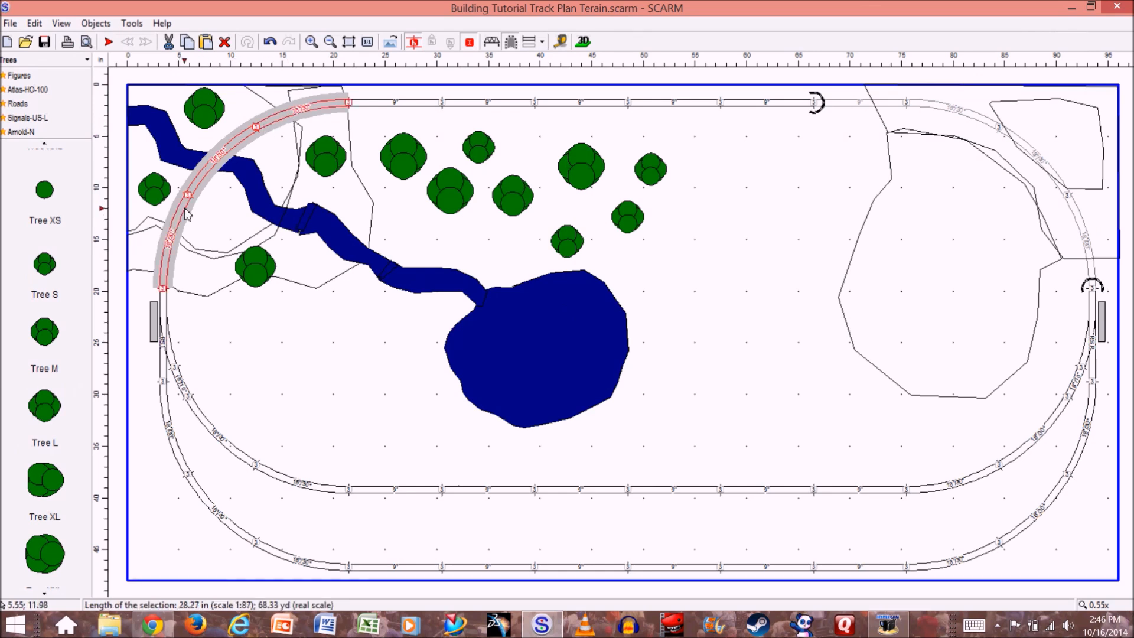
right_click(202, 181)
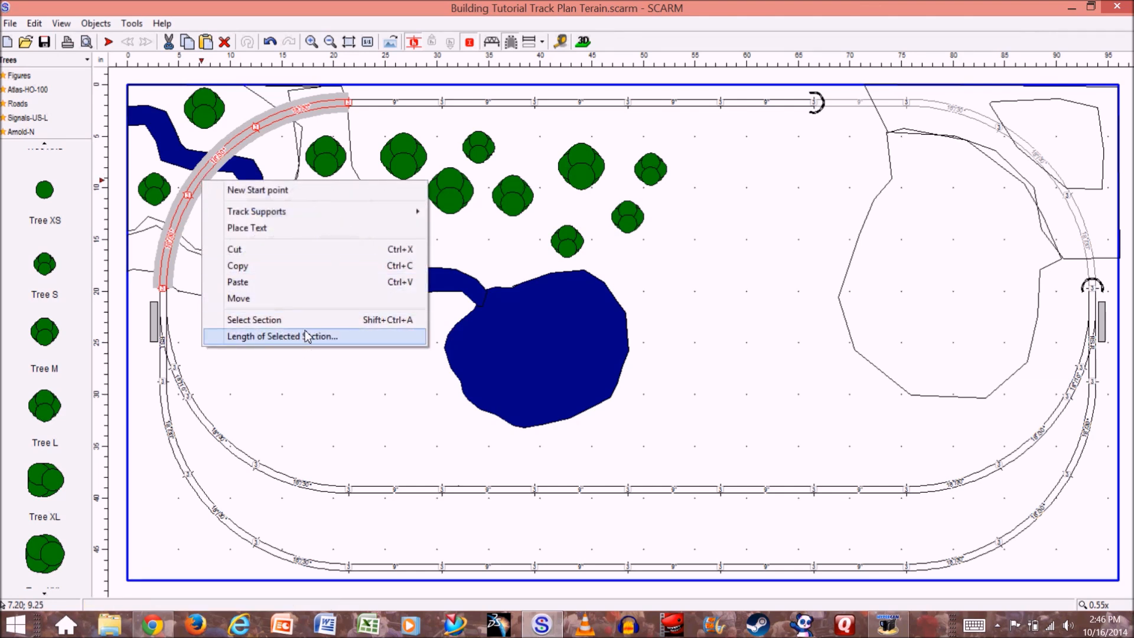
mouse_move(302, 216)
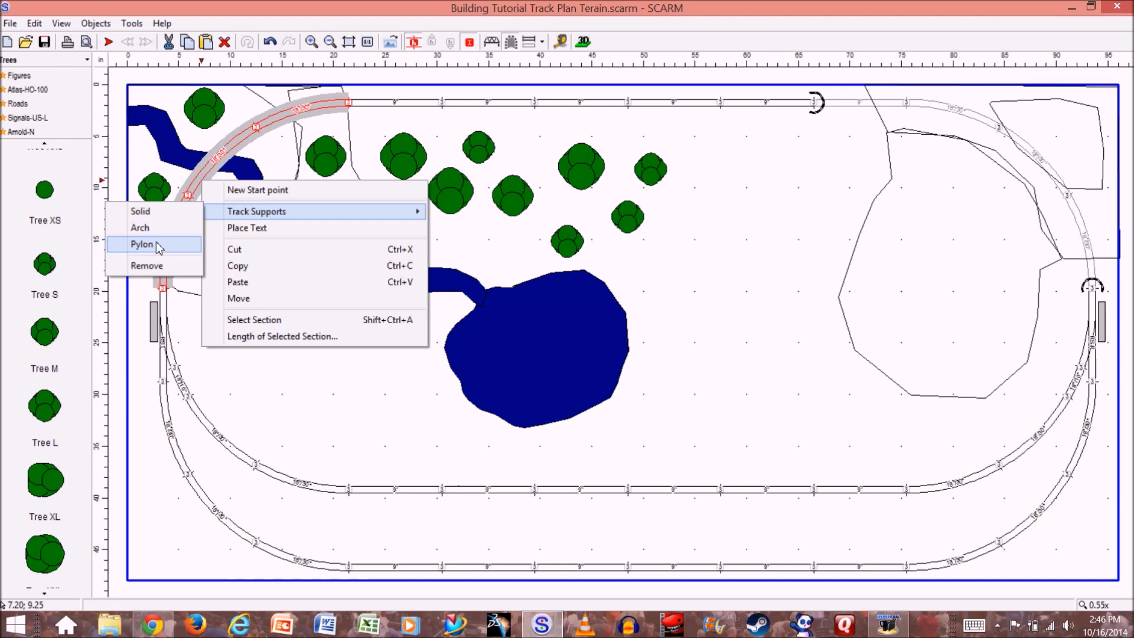
click(160, 227)
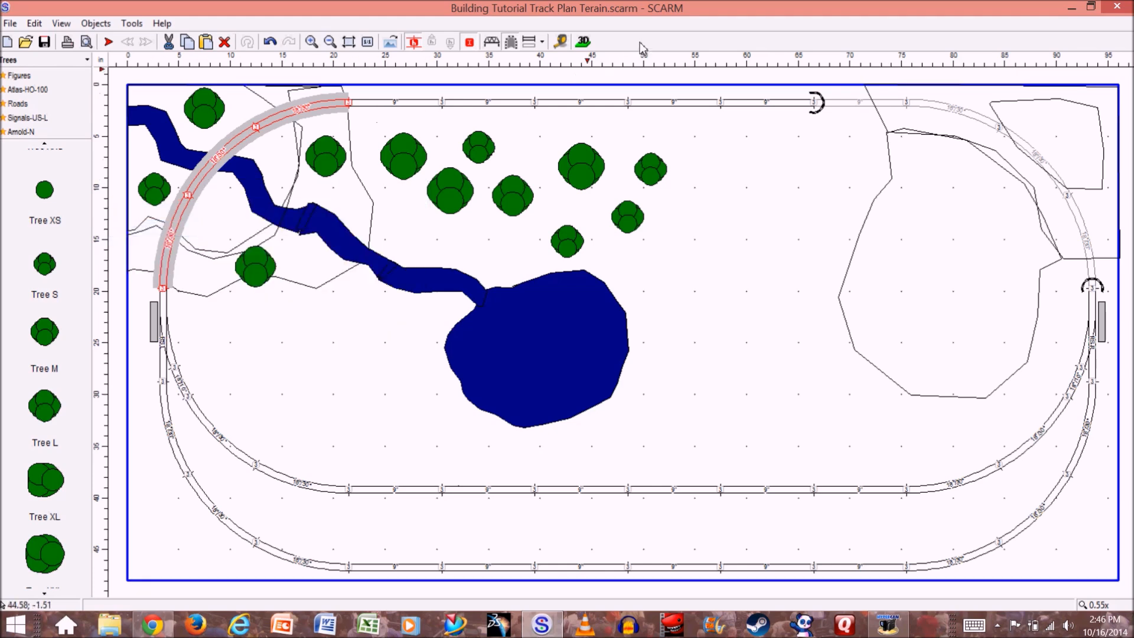
click(583, 42)
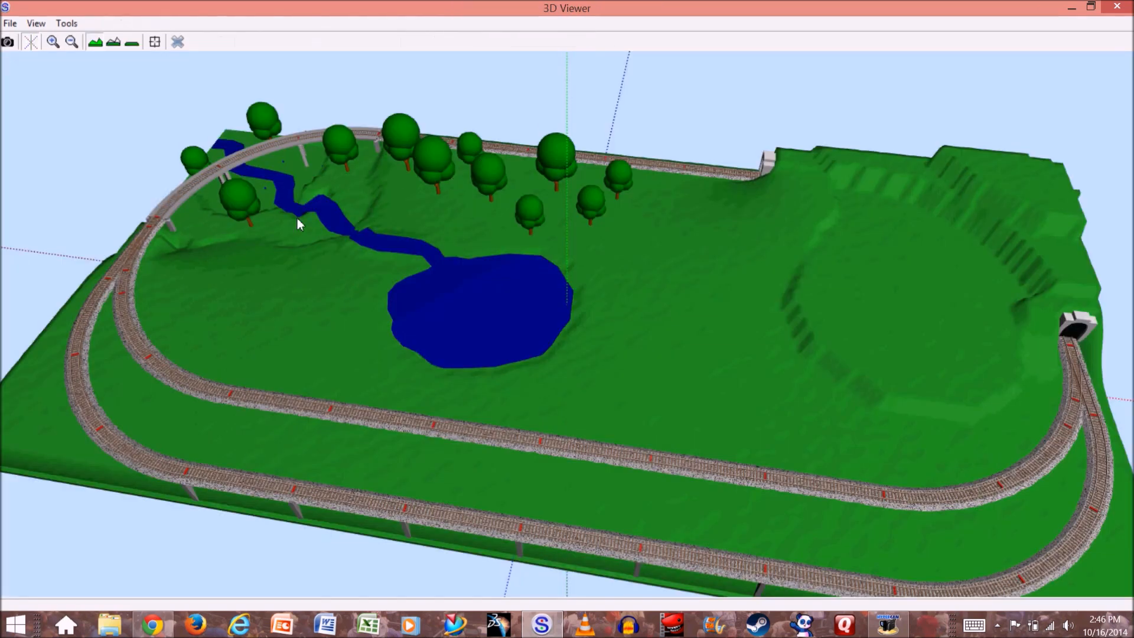
drag(239, 238, 75, 360)
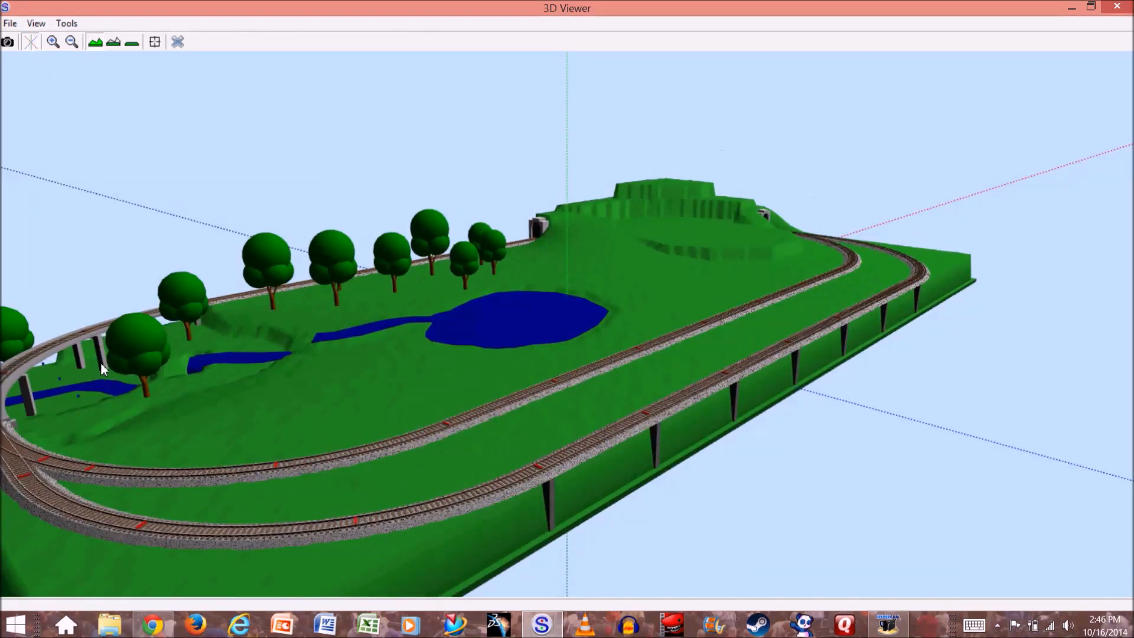
click(177, 43)
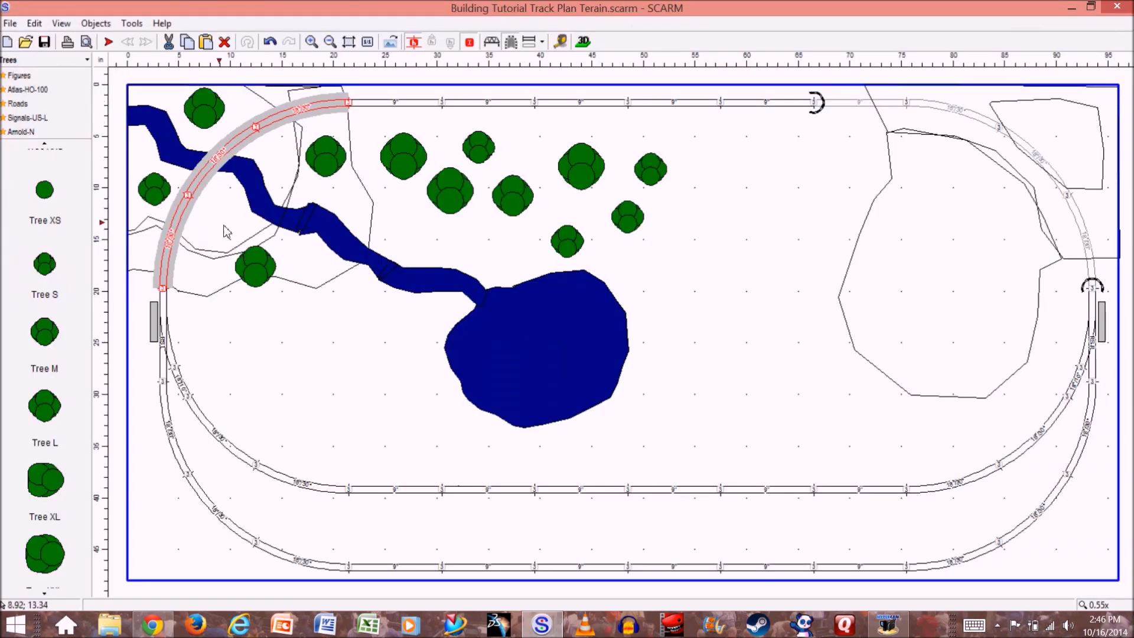
- Change the track supports of the three curved bridge tracks over the stream to Pylon and check them in 3D
right_click(207, 177)
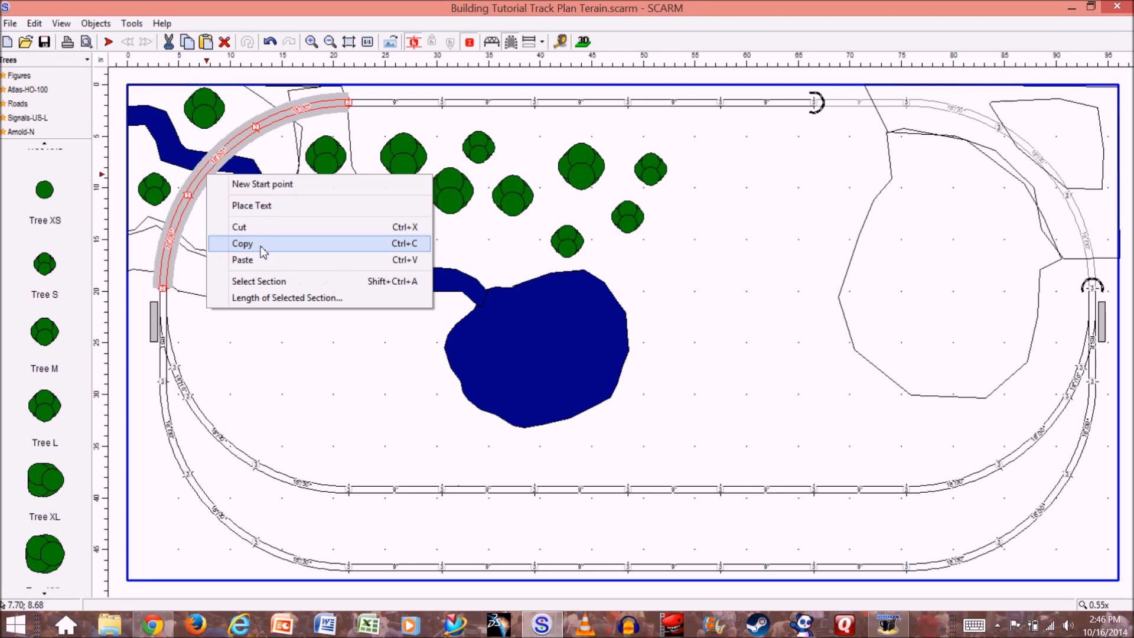
click(229, 357)
click(313, 112)
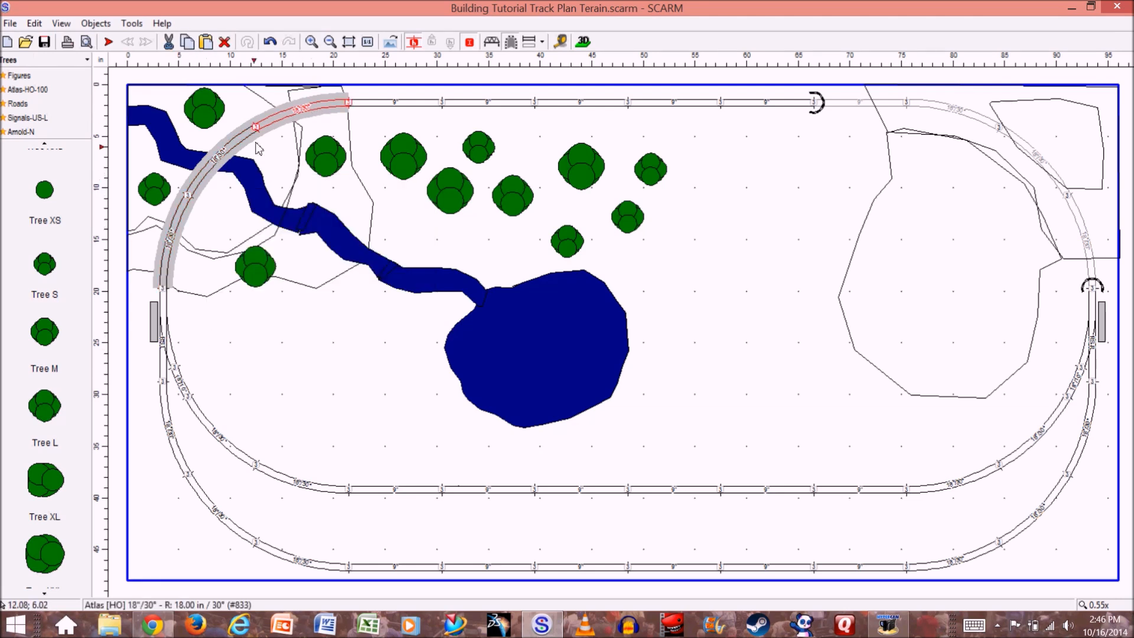
ctrl+click(220, 157)
ctrl+click(173, 244)
right_click(213, 168)
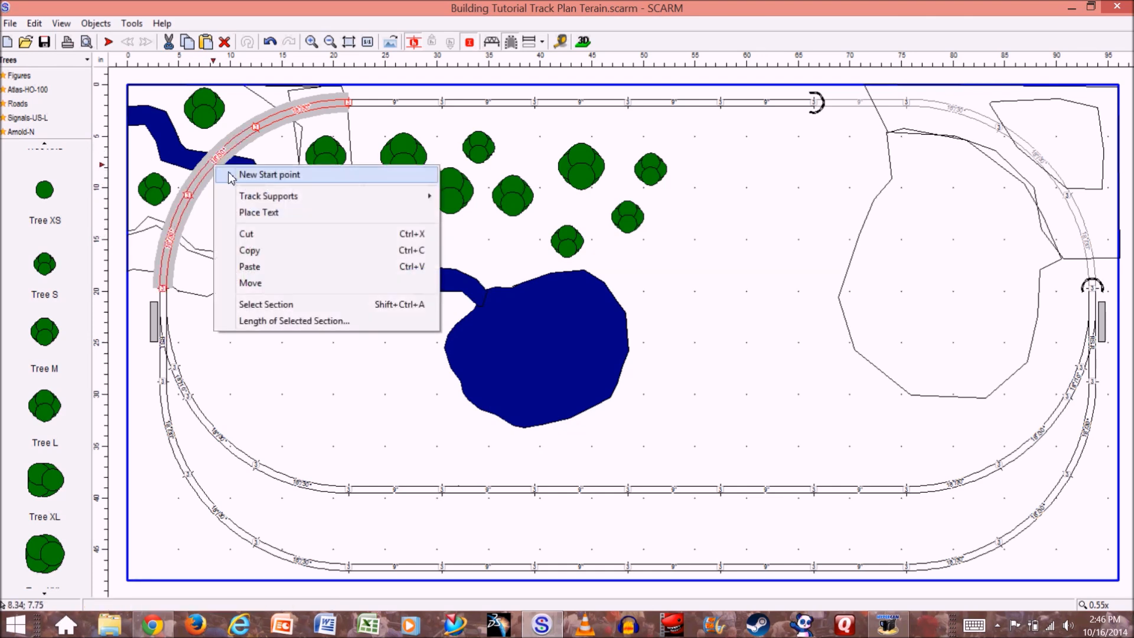
mouse_move(269, 198)
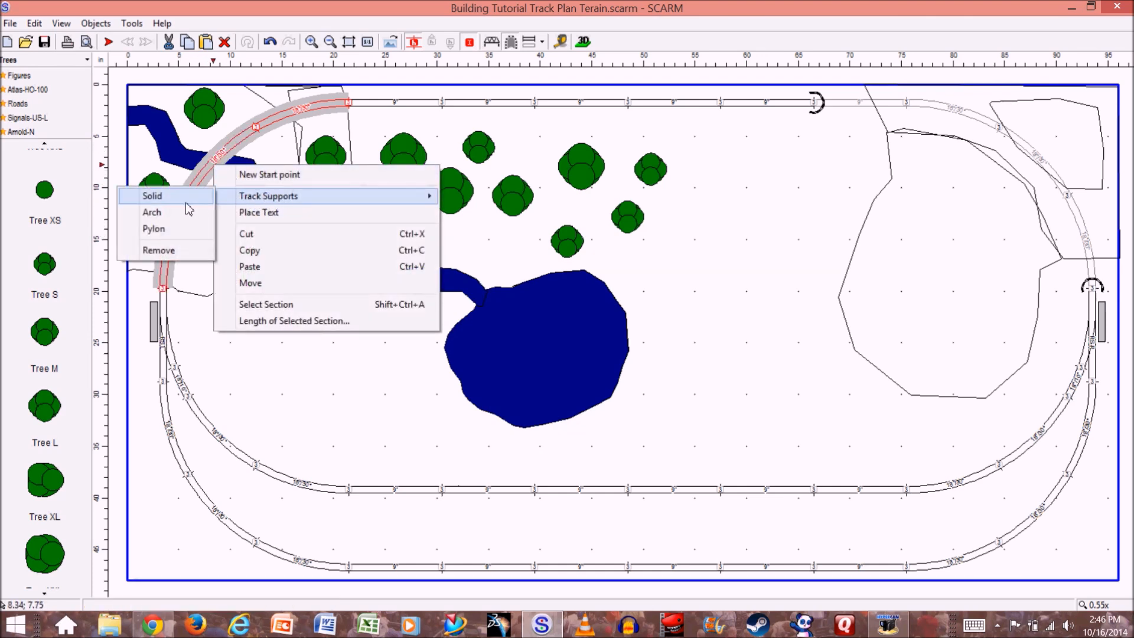
click(177, 230)
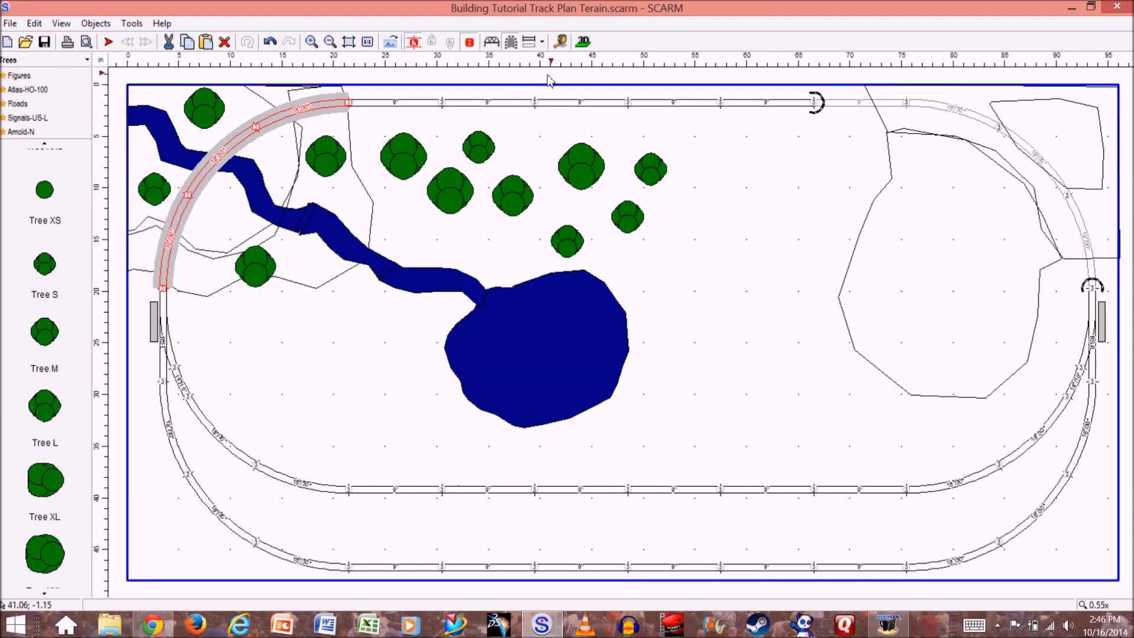
click(583, 43)
drag(193, 371, 358, 89)
click(179, 42)
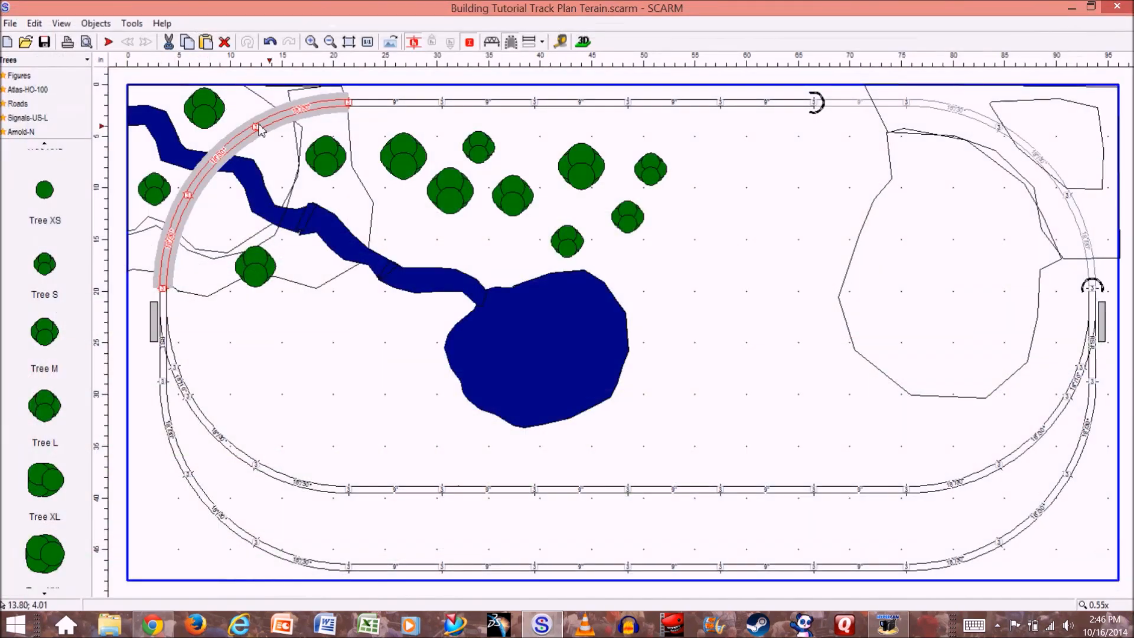
- Switch the curved bridge tracks' supports to Solid and check the layout in 3D
right_click(235, 144)
mouse_move(293, 177)
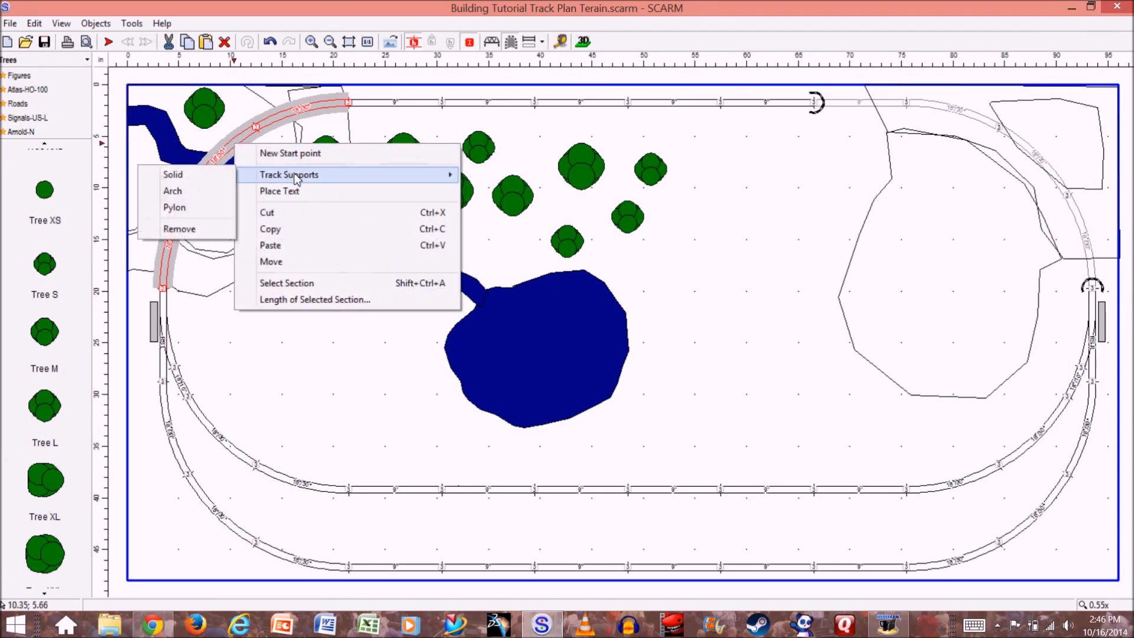
click(203, 180)
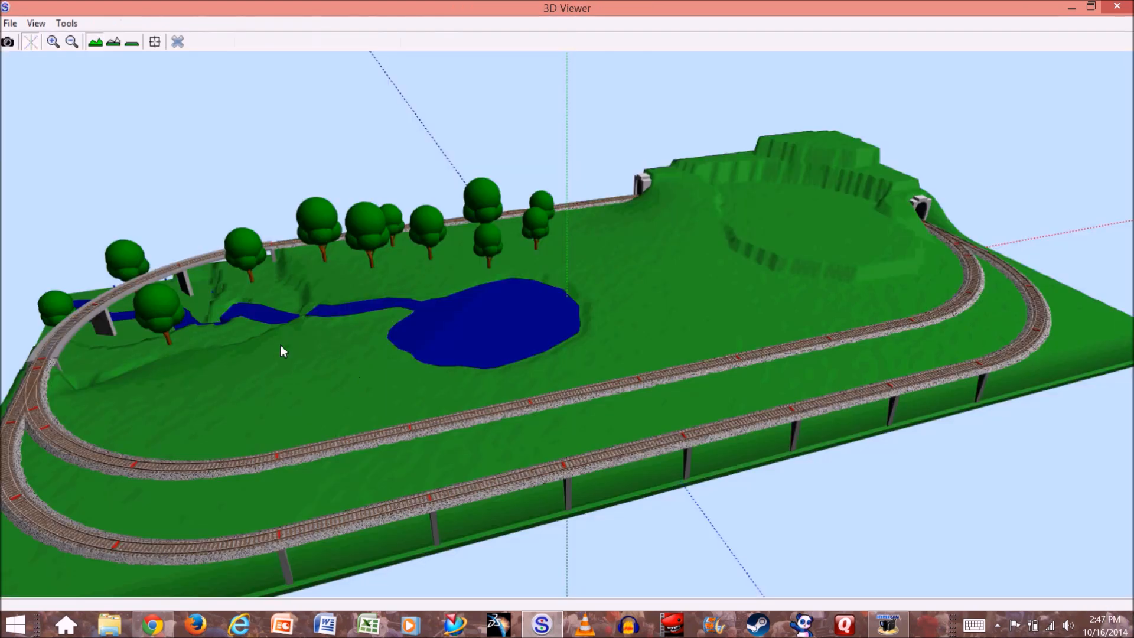
drag(281, 345, 249, 340)
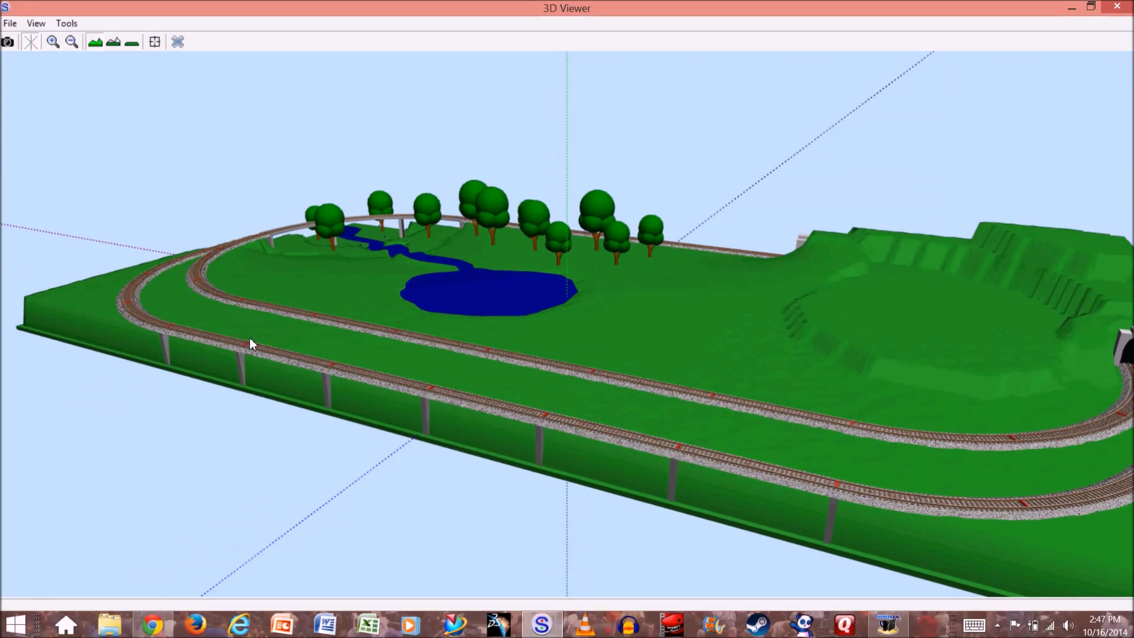
mouse_move(679, 301)
mouse_down()
mouse_move(686, 326)
mouse_move(721, 310)
mouse_move(720, 322)
mouse_move(678, 341)
mouse_move(682, 321)
mouse_up()
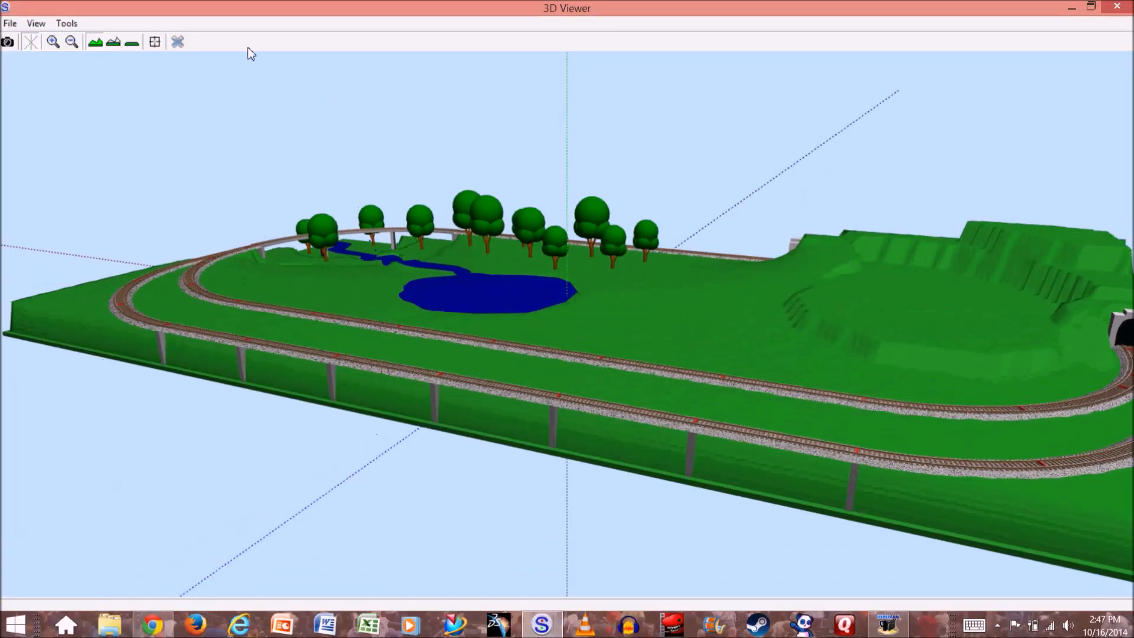
click(178, 41)
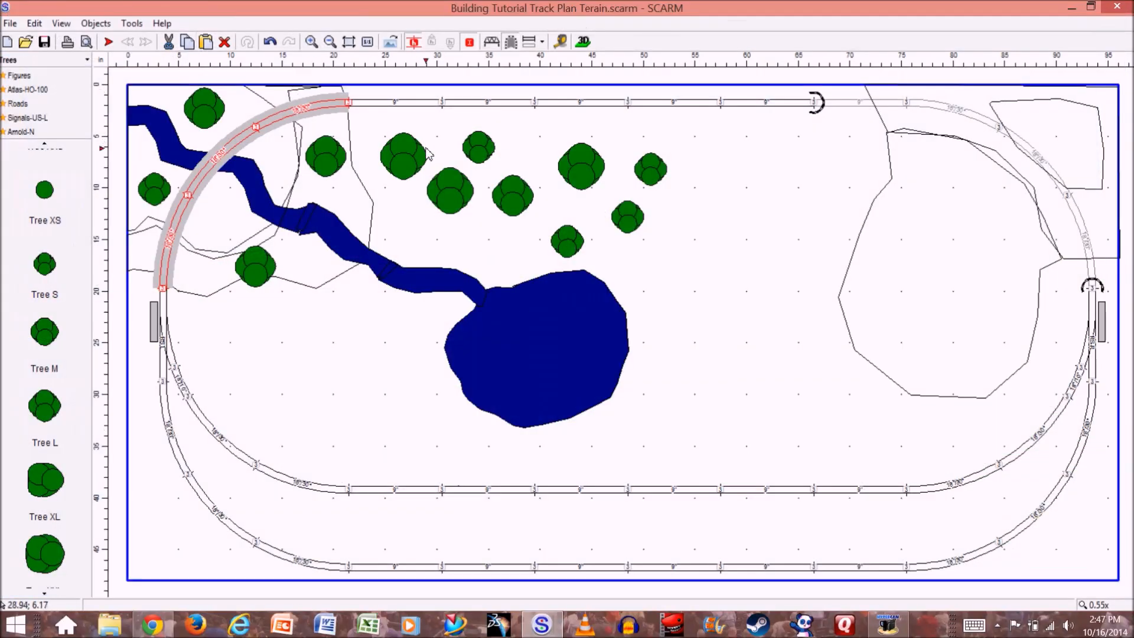